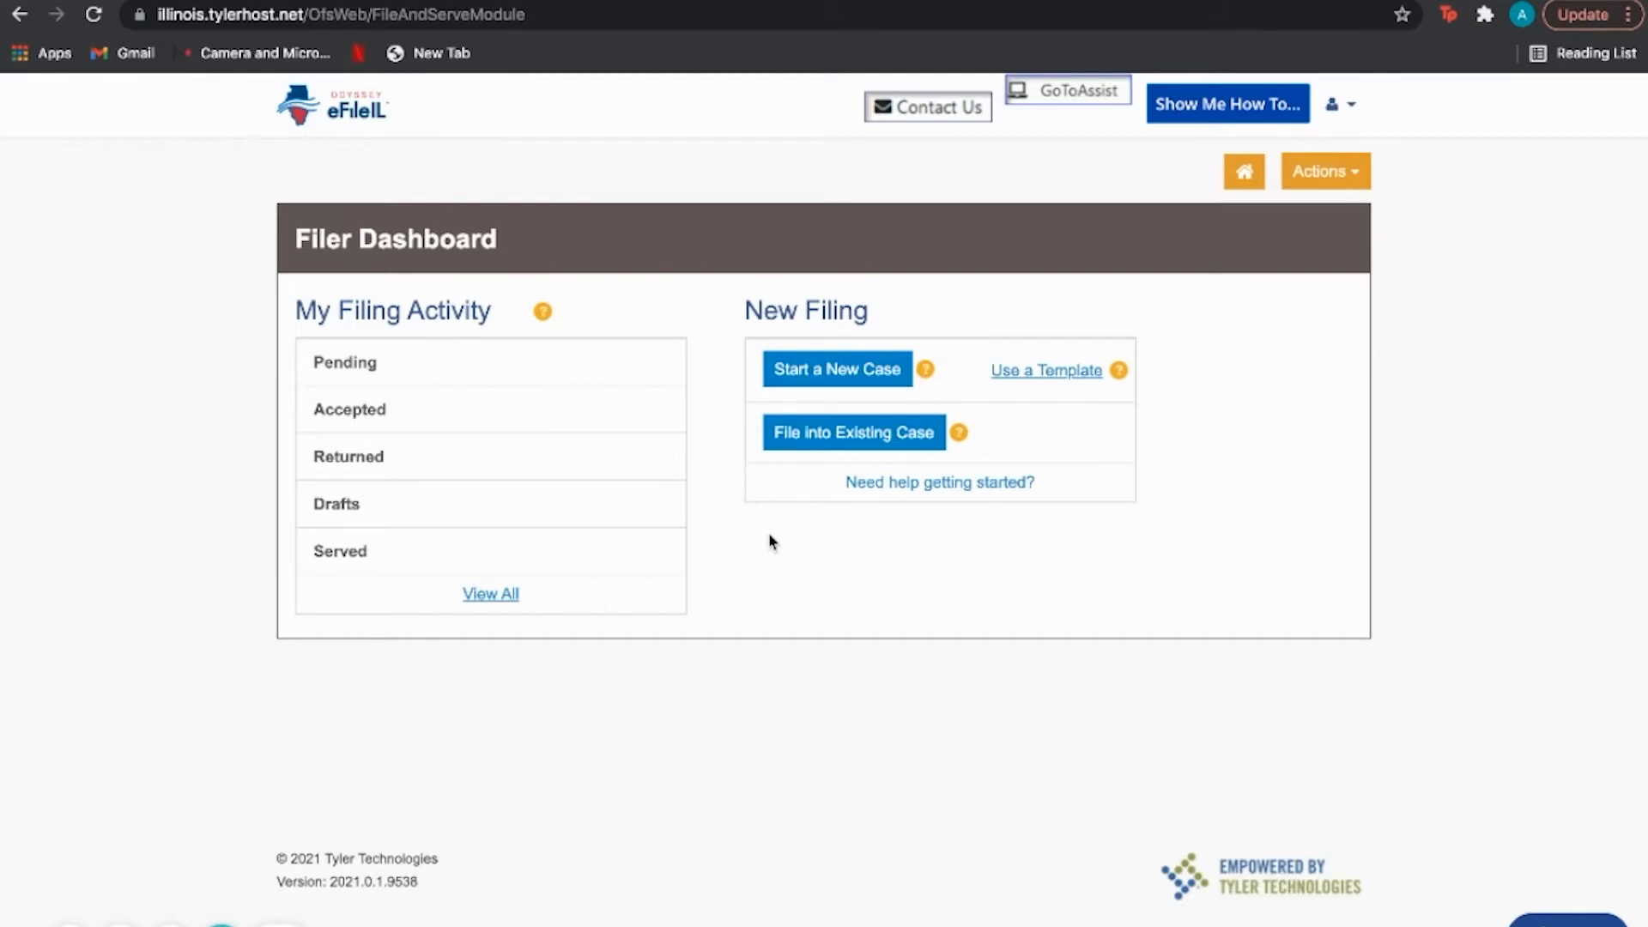
Start a new case with location Cook County - Law - District 1 - Chicago
left_click(820, 378)
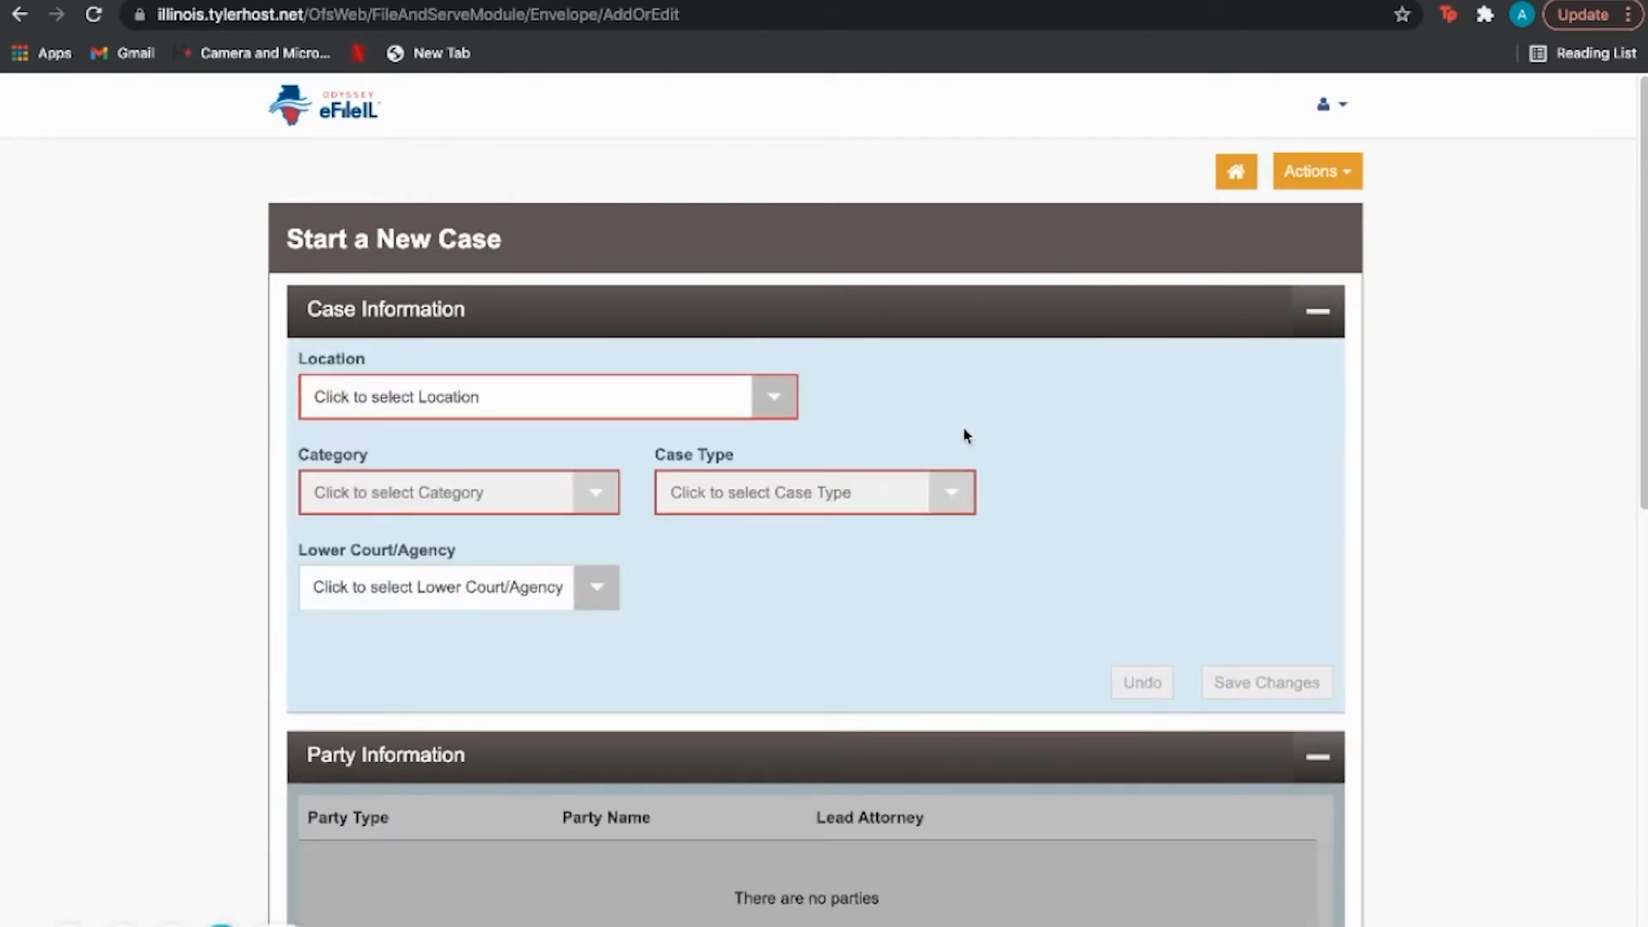
left_click(776, 398)
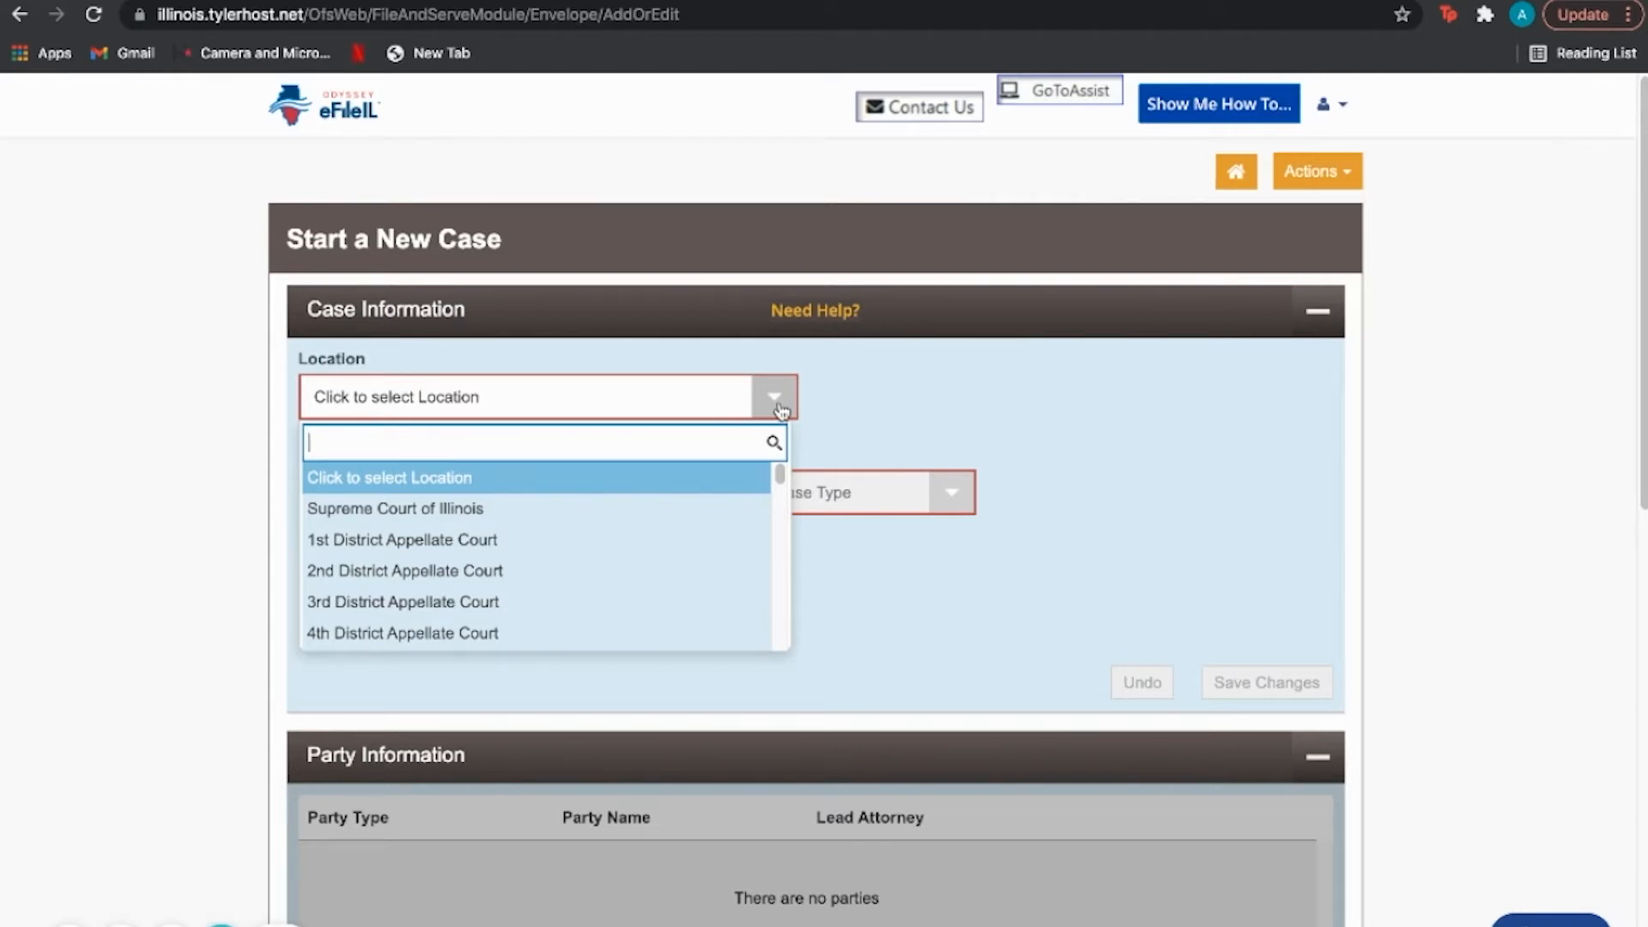
type("law")
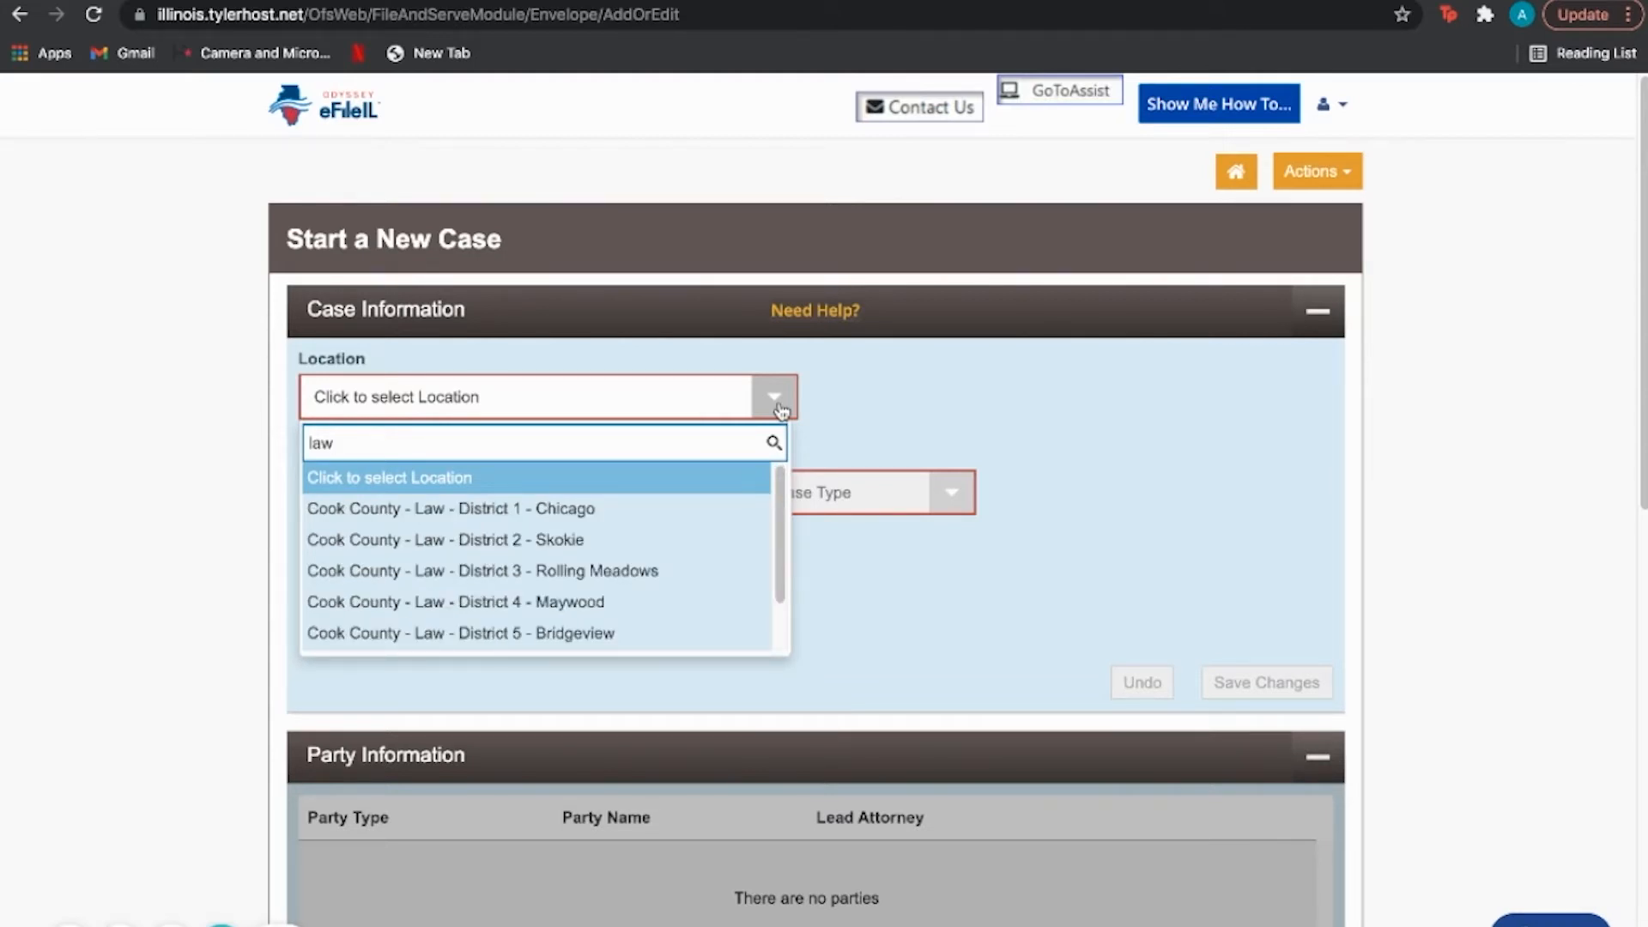
left_click(680, 519)
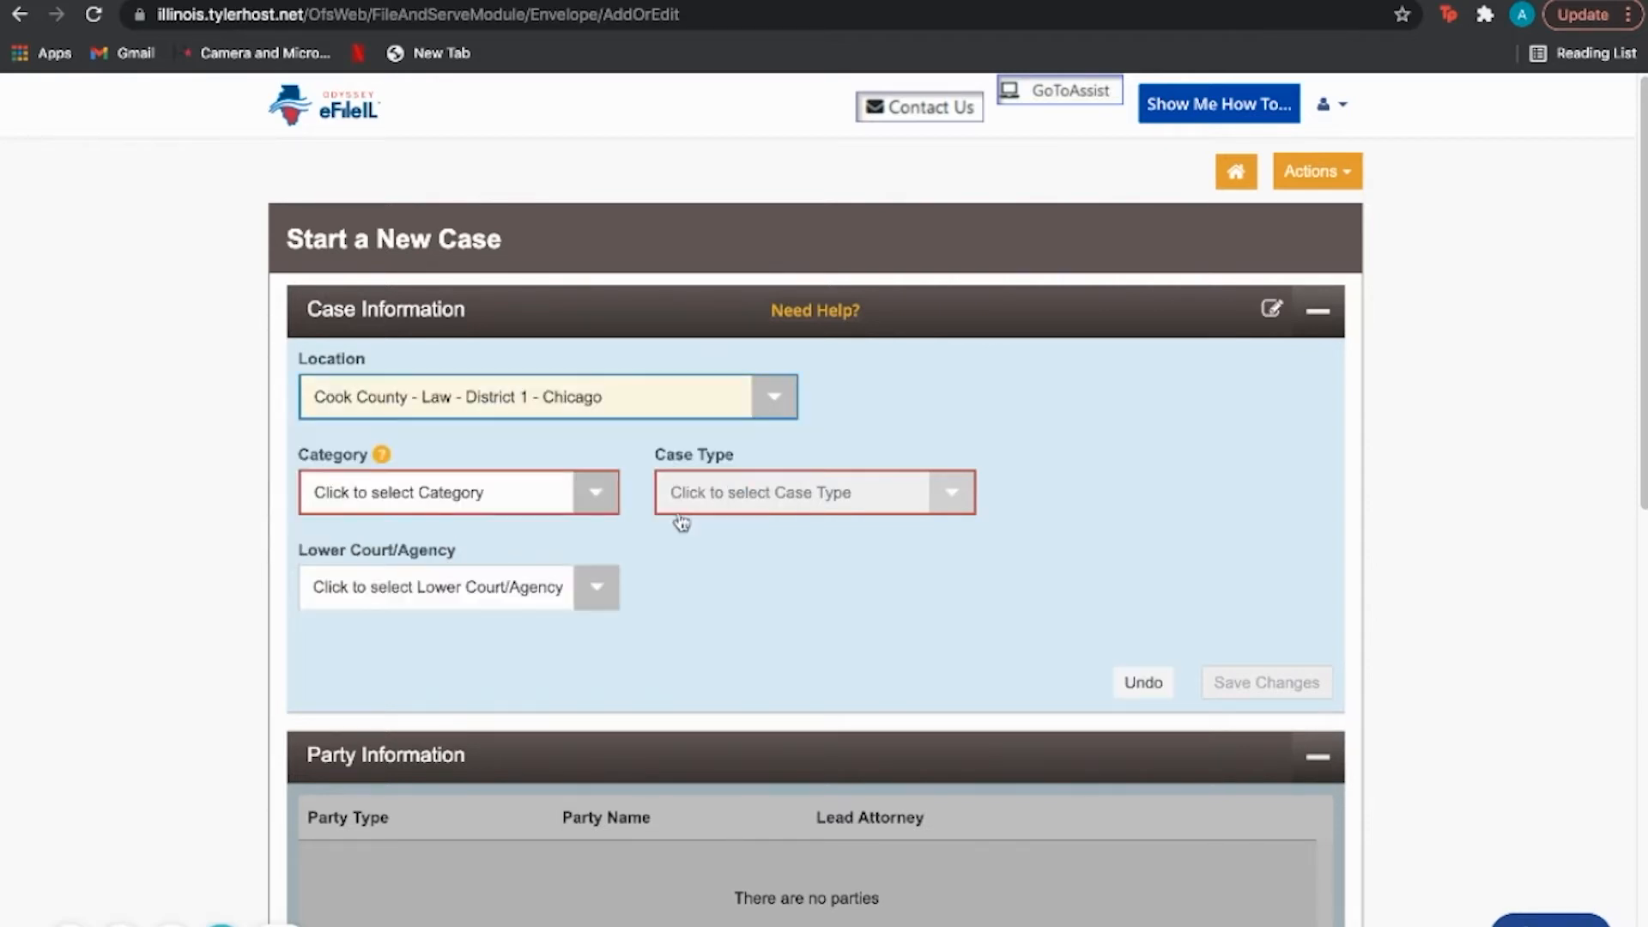
left_click(864, 420)
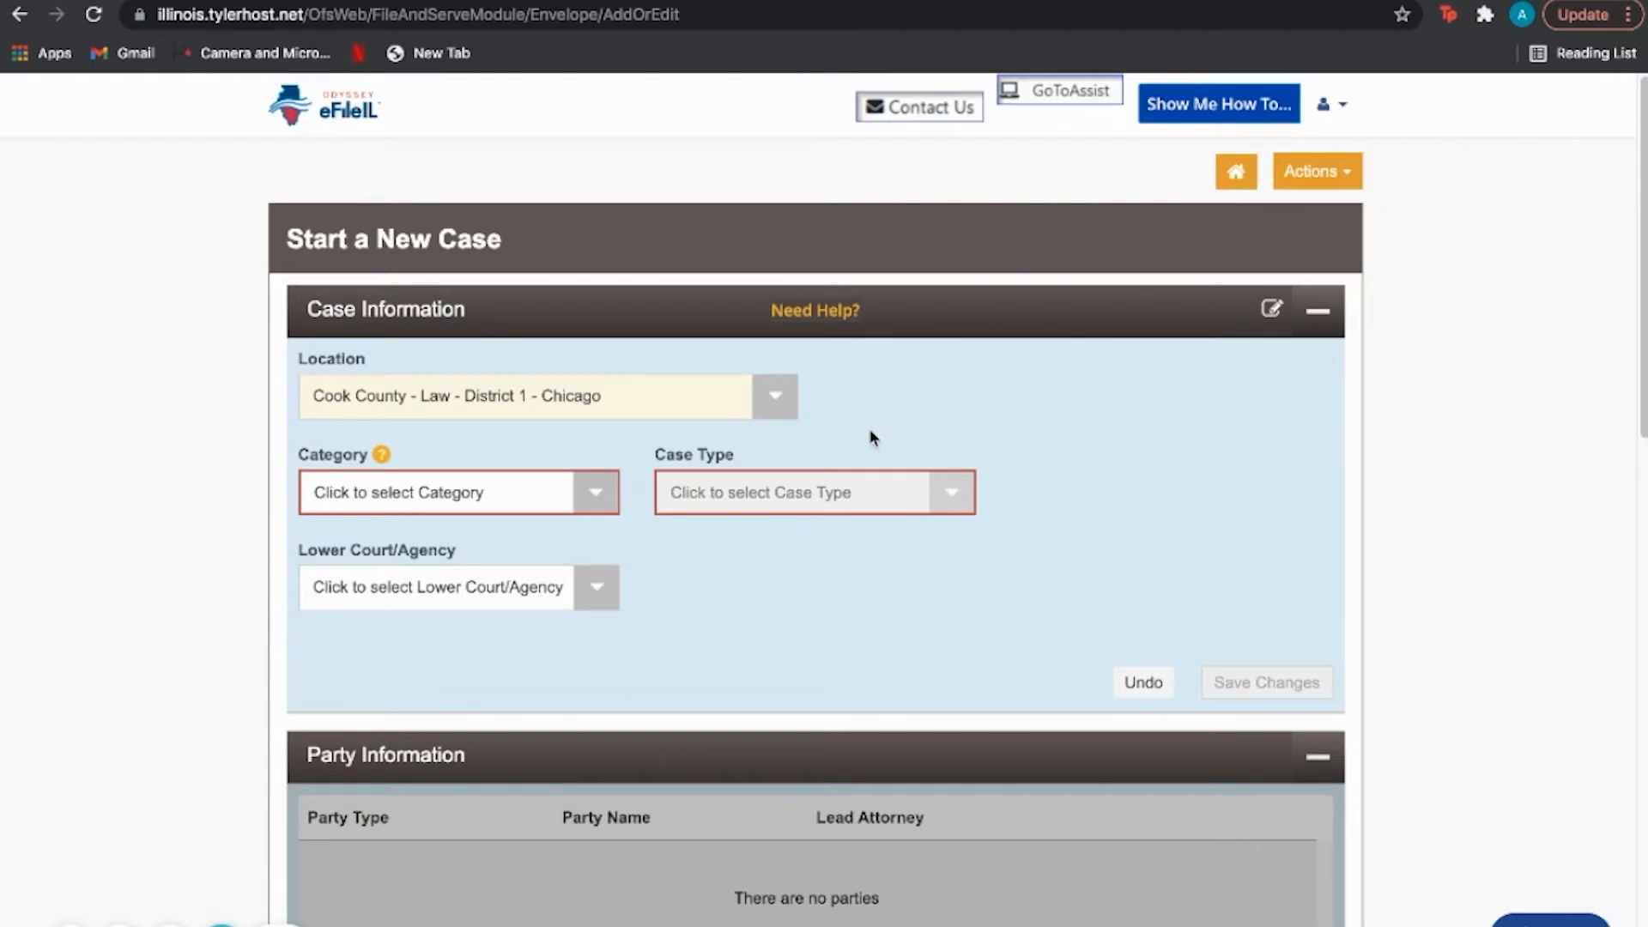
Set category Personal Injury/Wrongful Death and case type Motor Vehicle, then save as draft
left_click(601, 498)
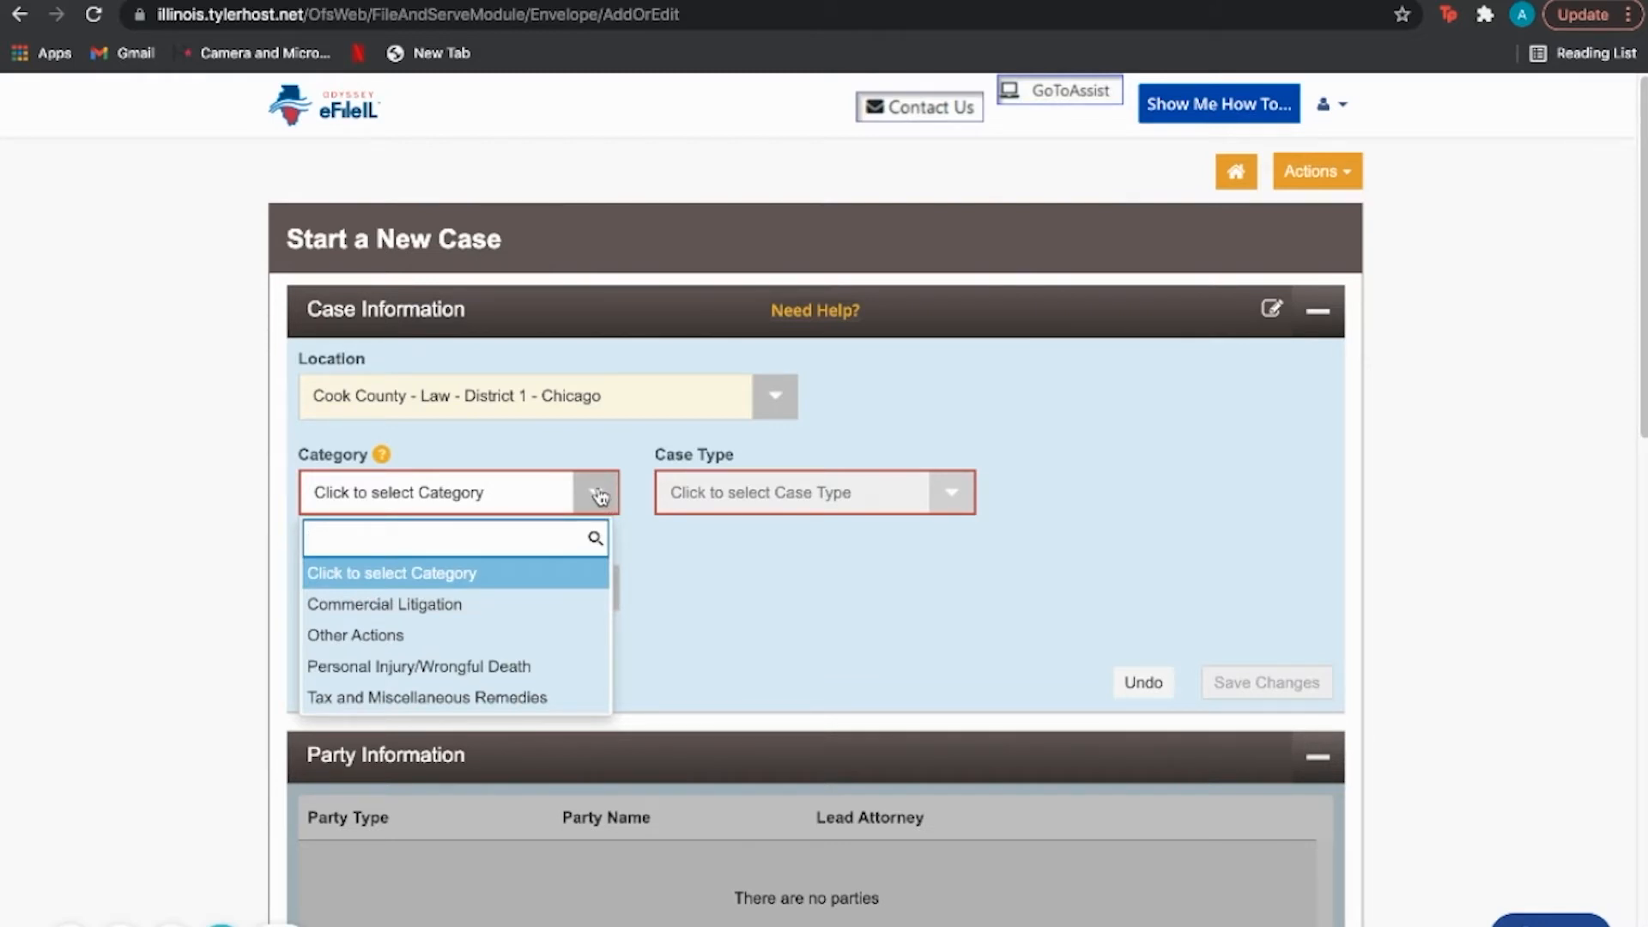
left_click(544, 667)
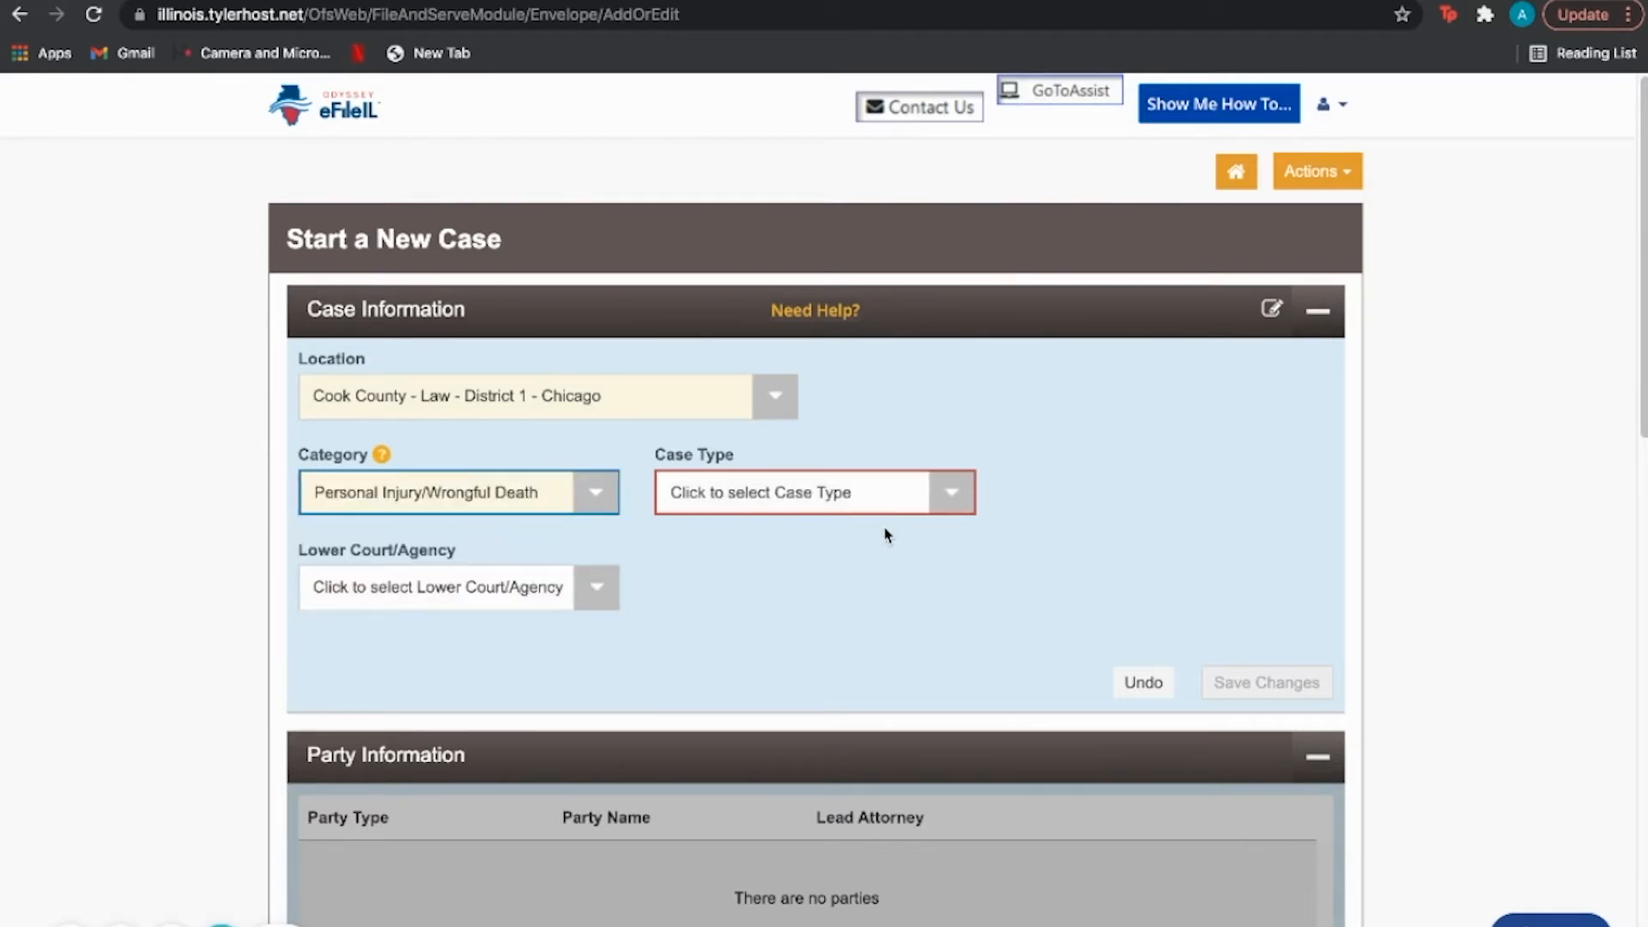
left_click(947, 503)
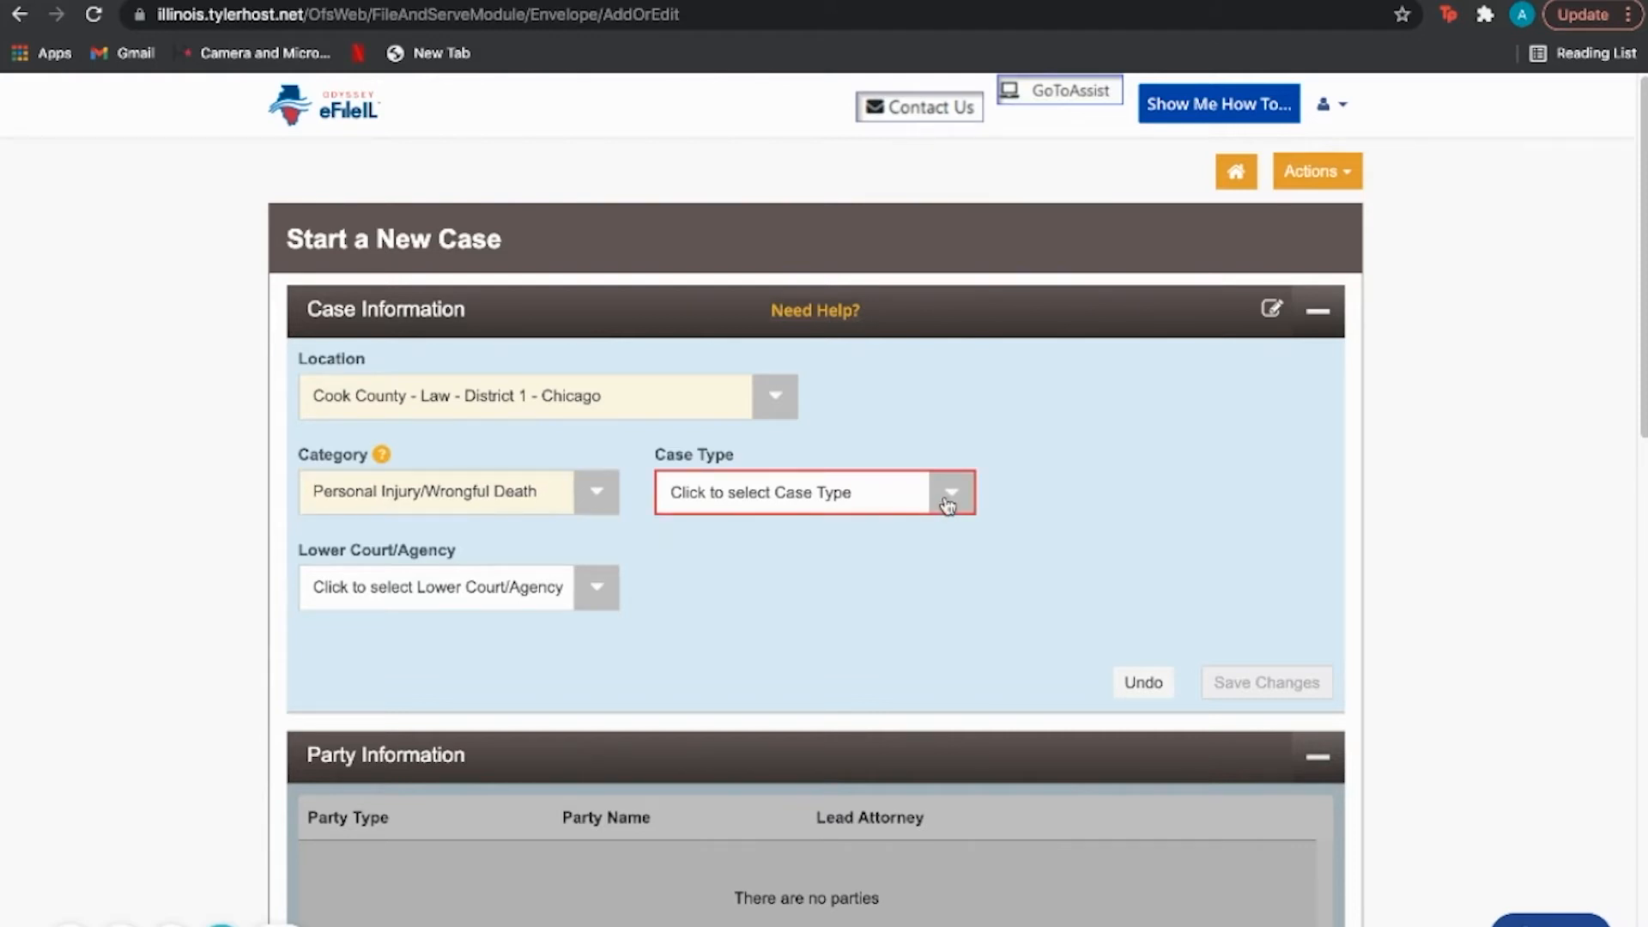
type("motor")
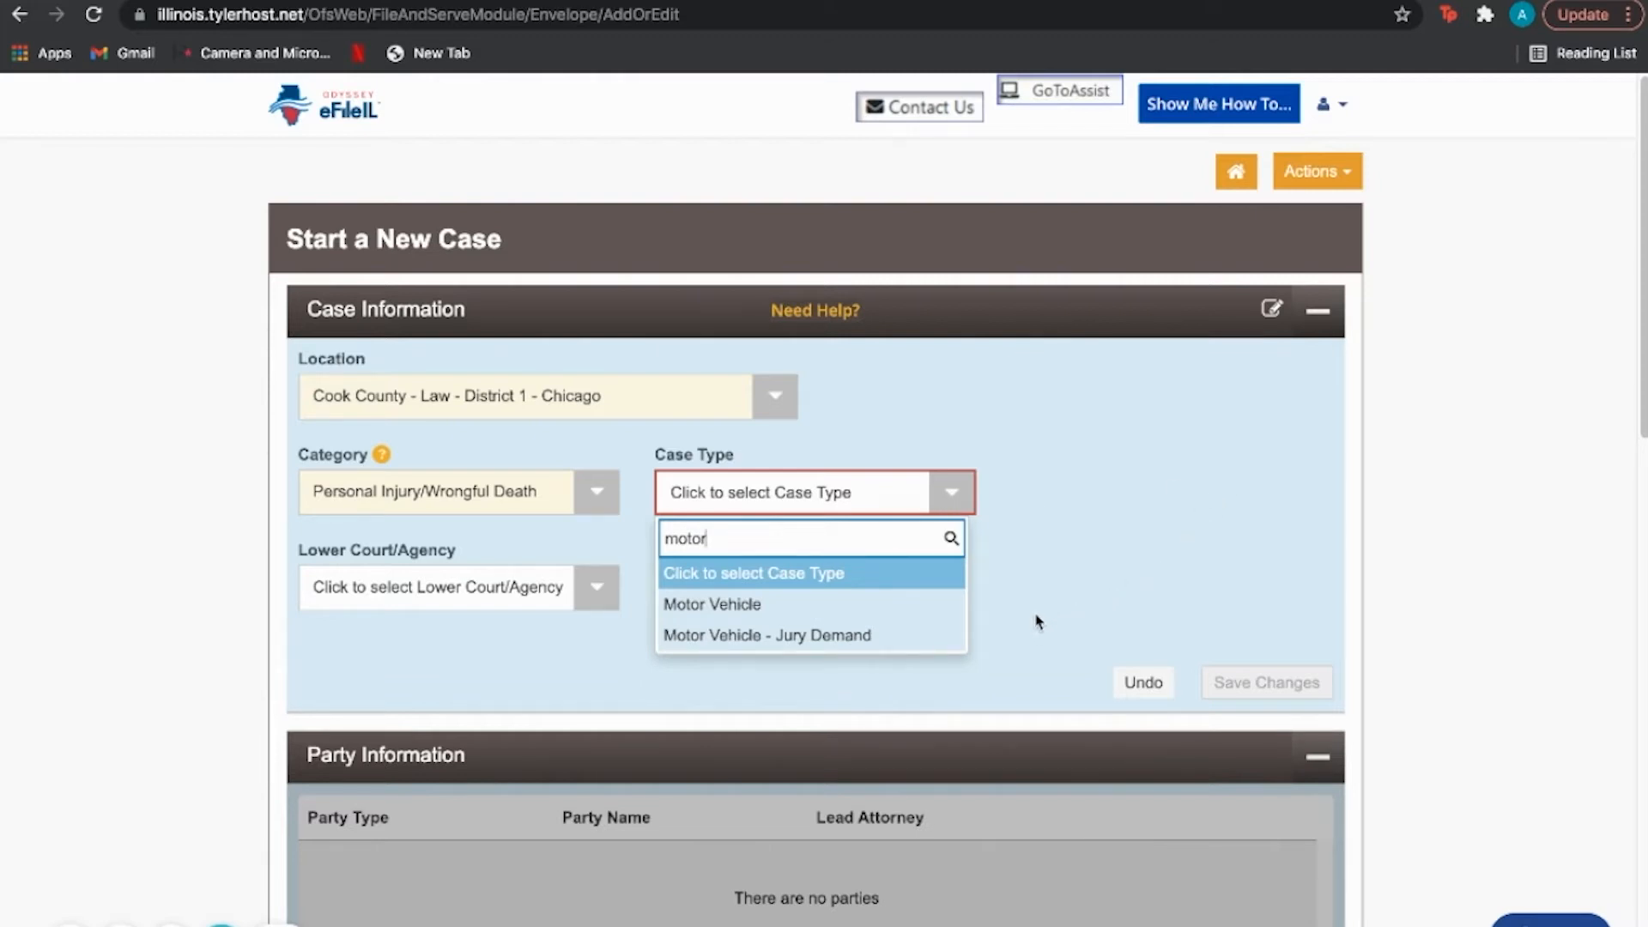
left_click(927, 605)
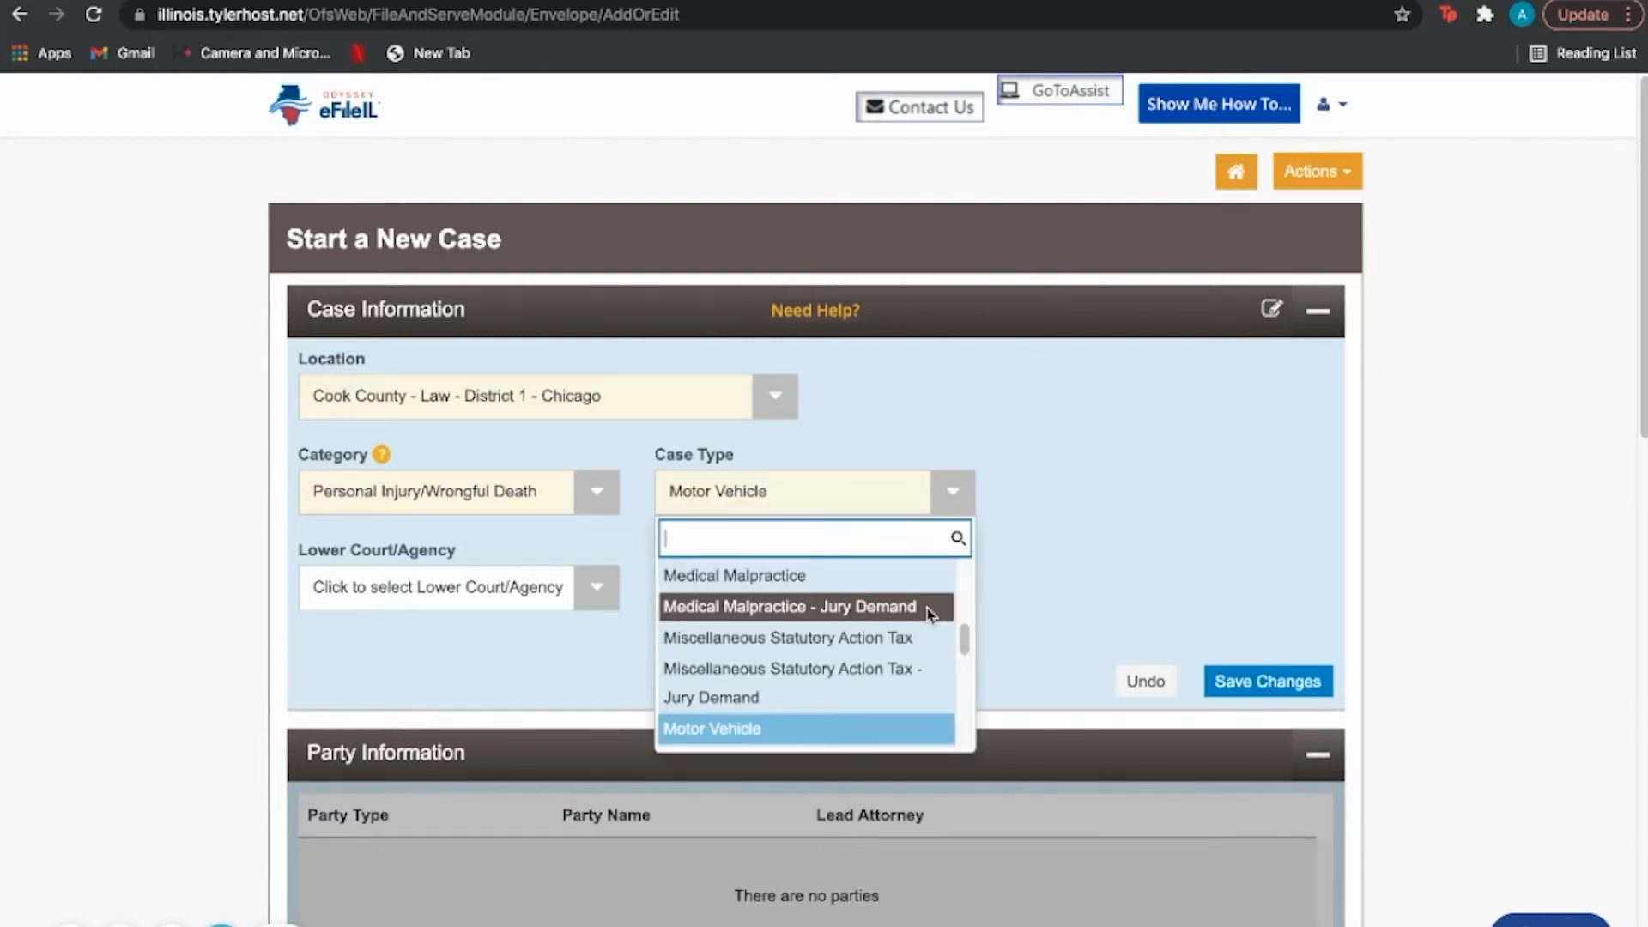
left_click(1023, 605)
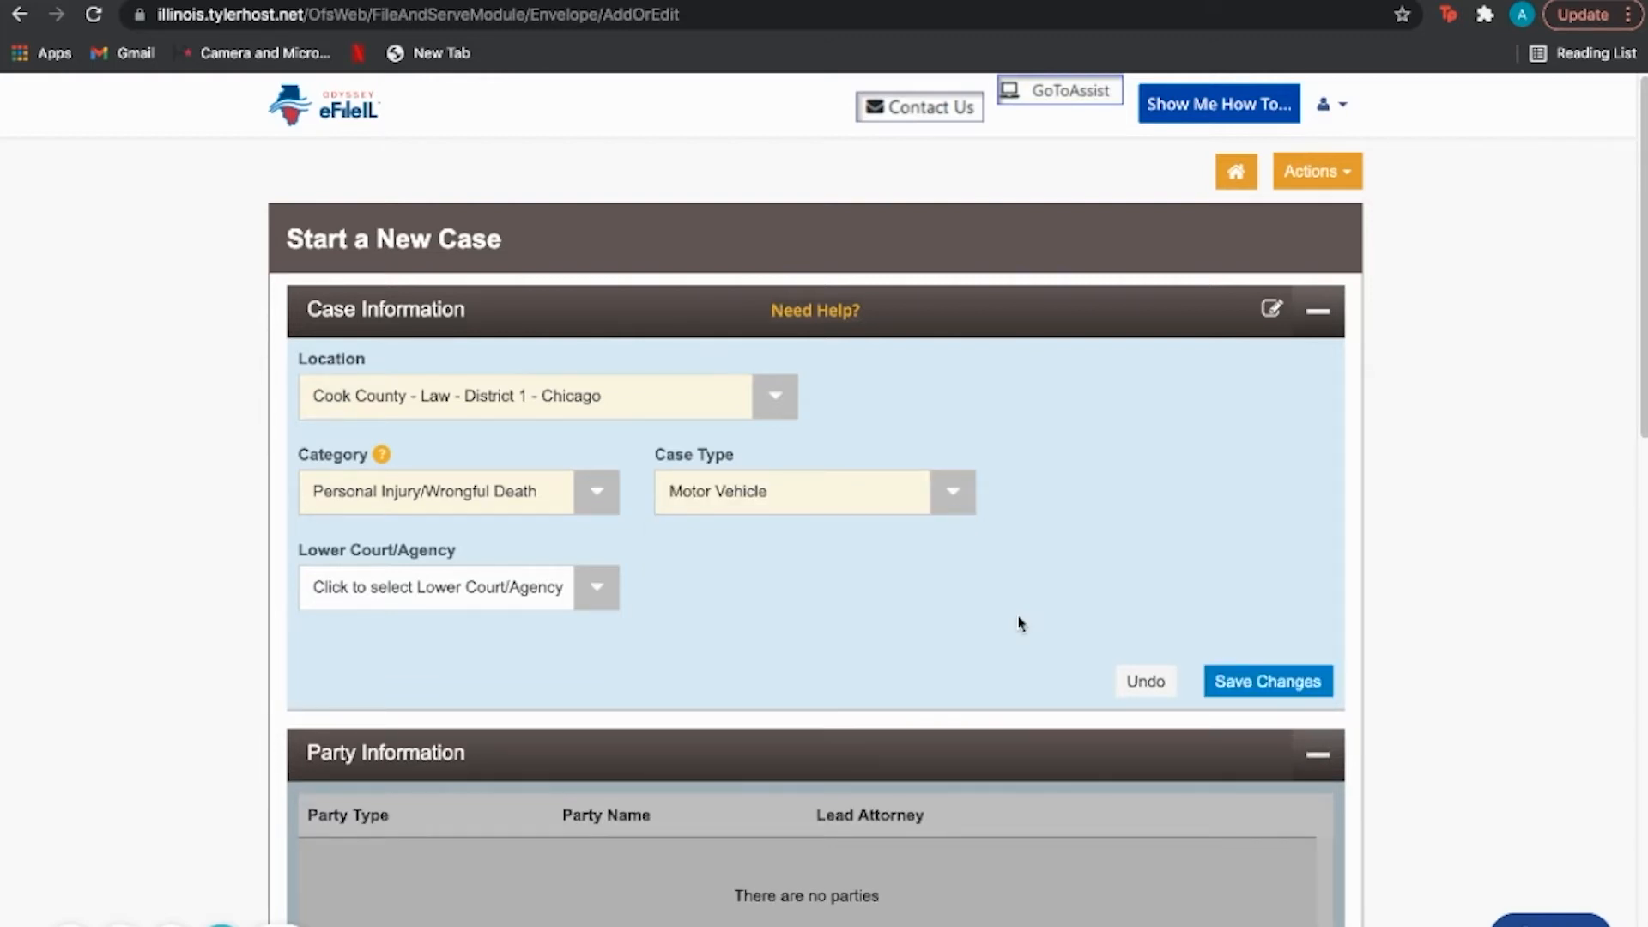
left_click(1242, 685)
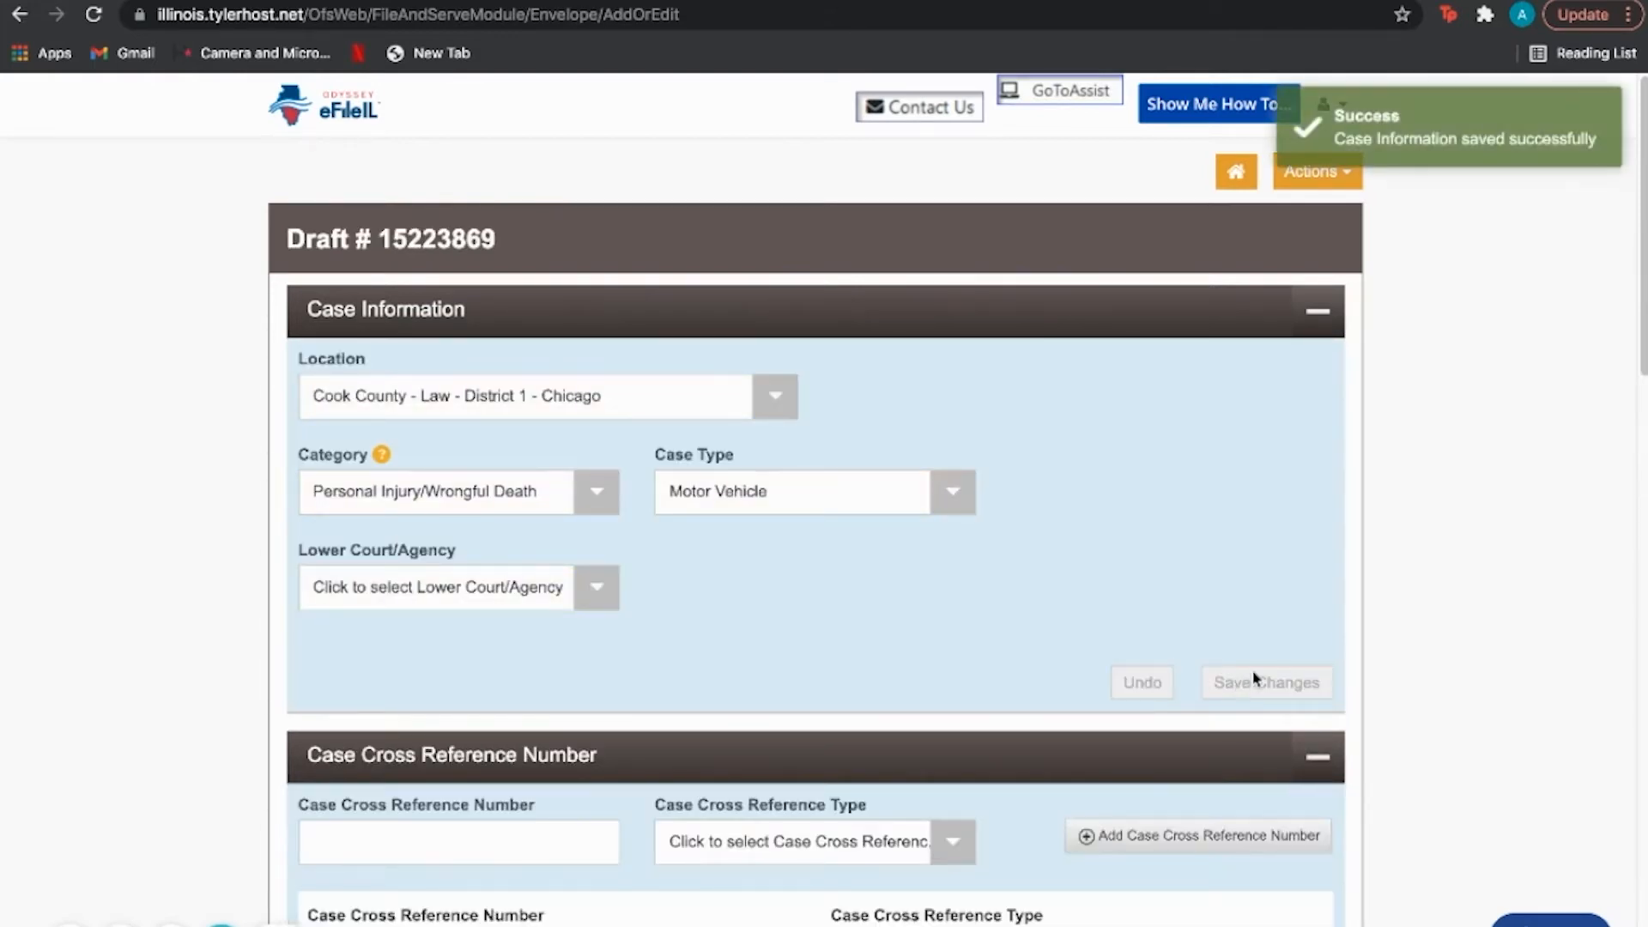
Dismiss the filers notice, then add and save cross reference 99500 as Cook County Attorney/Self-Represented Litigant Code
scroll(1448, 627, "down", 1)
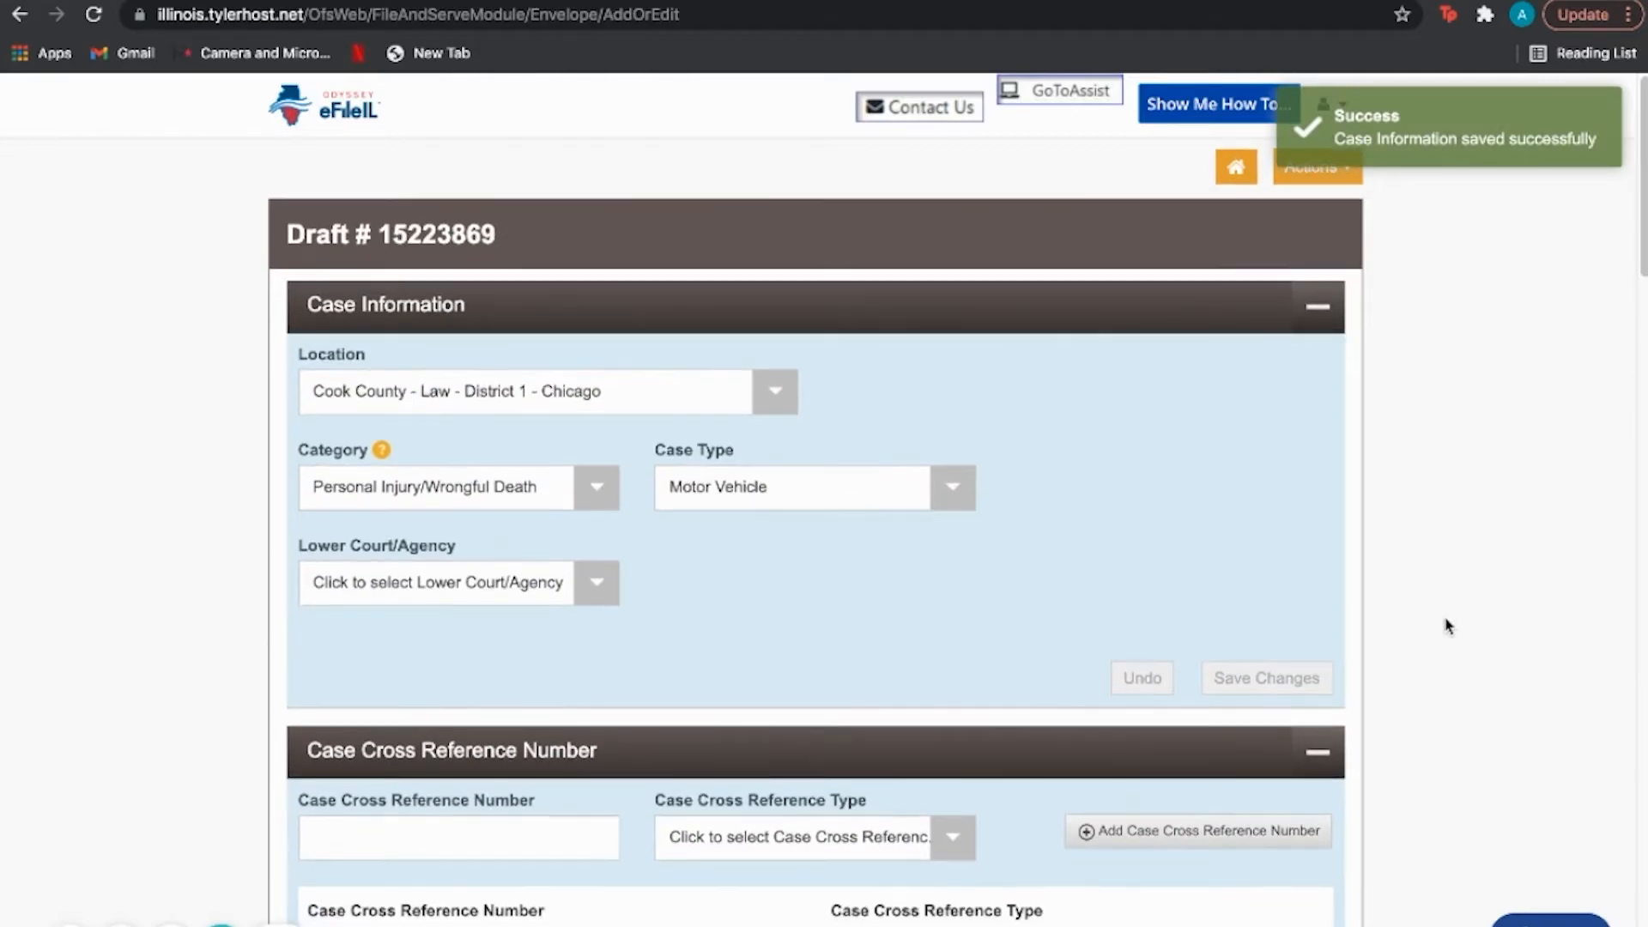
scroll(1448, 626, "down", 6)
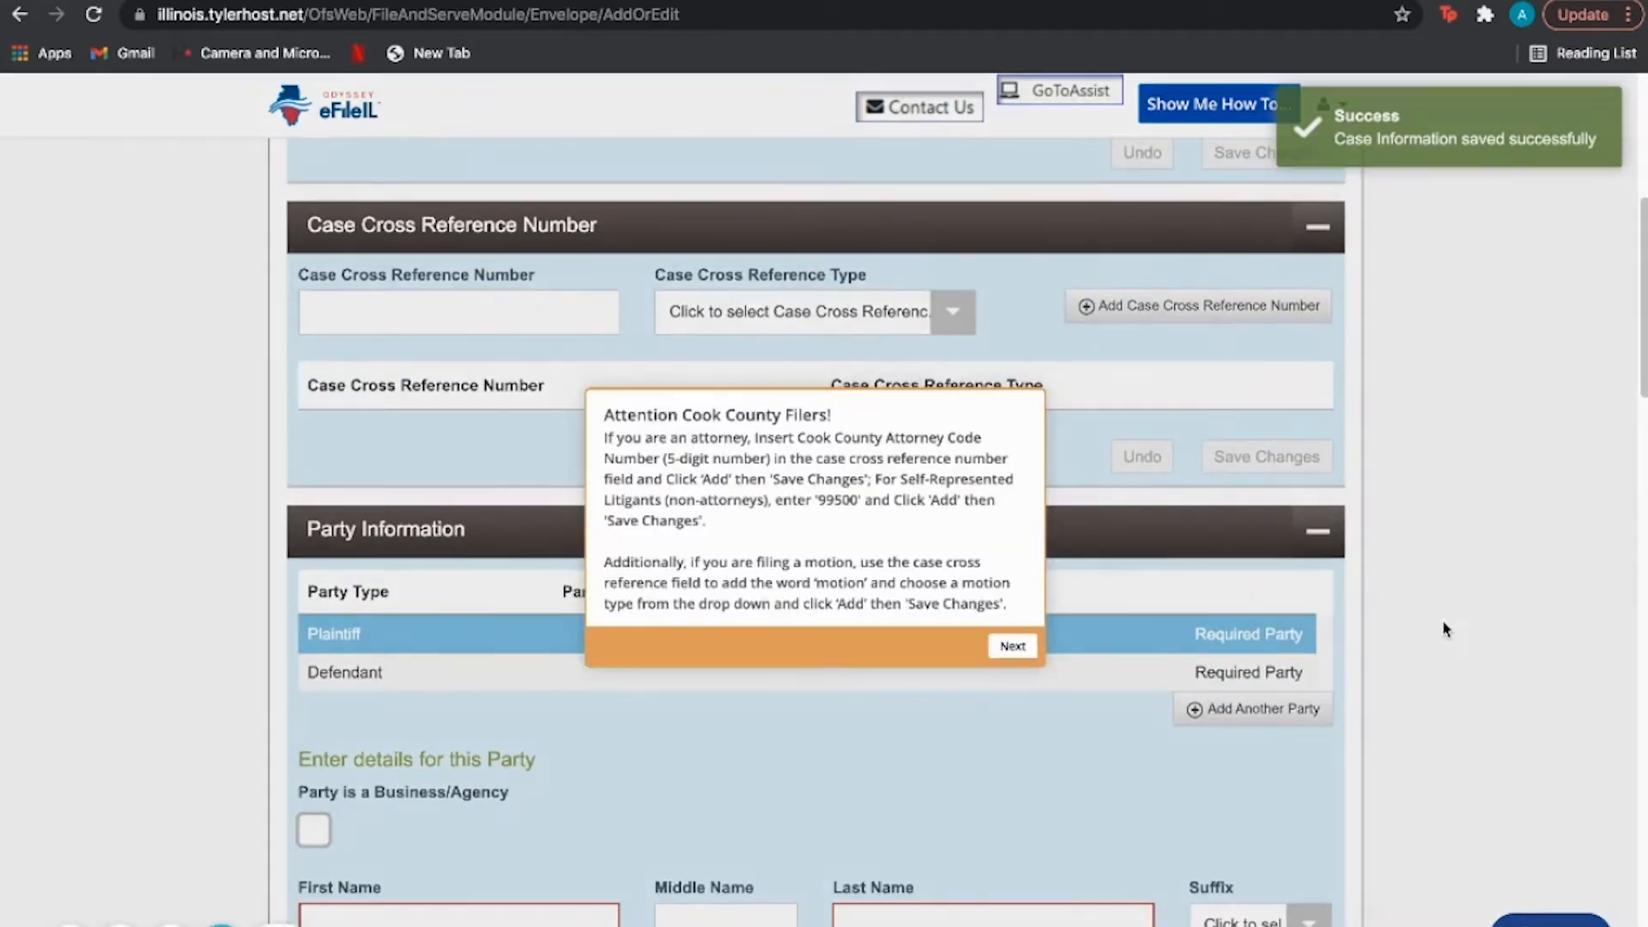
left_click(1016, 648)
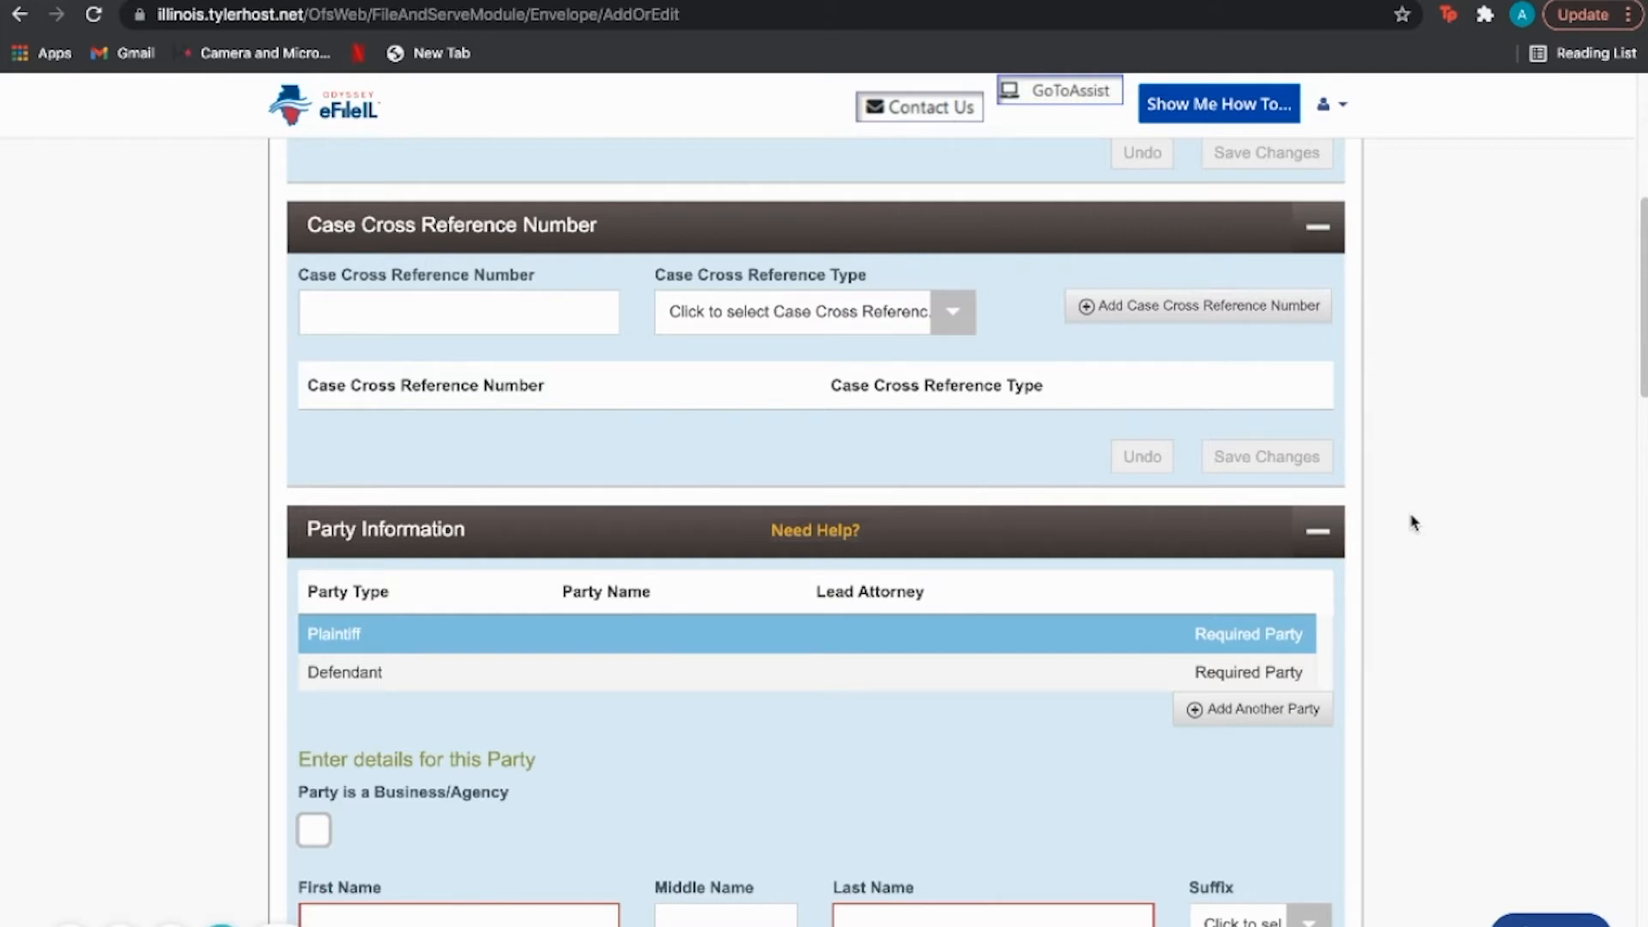
left_click(569, 328)
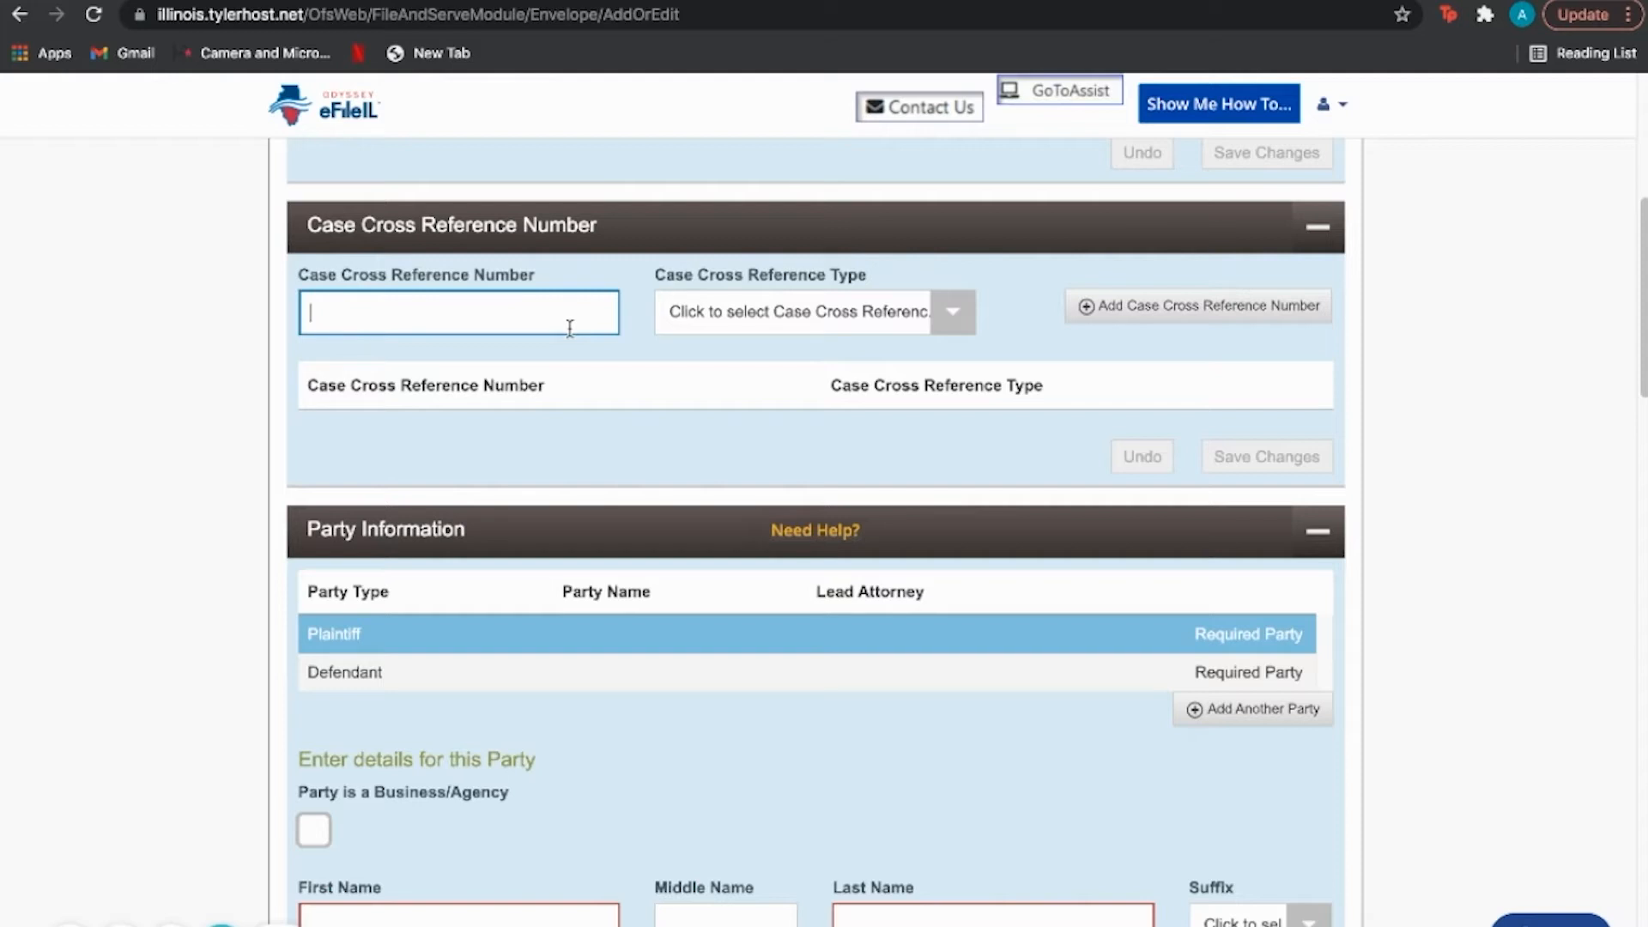
type("99500")
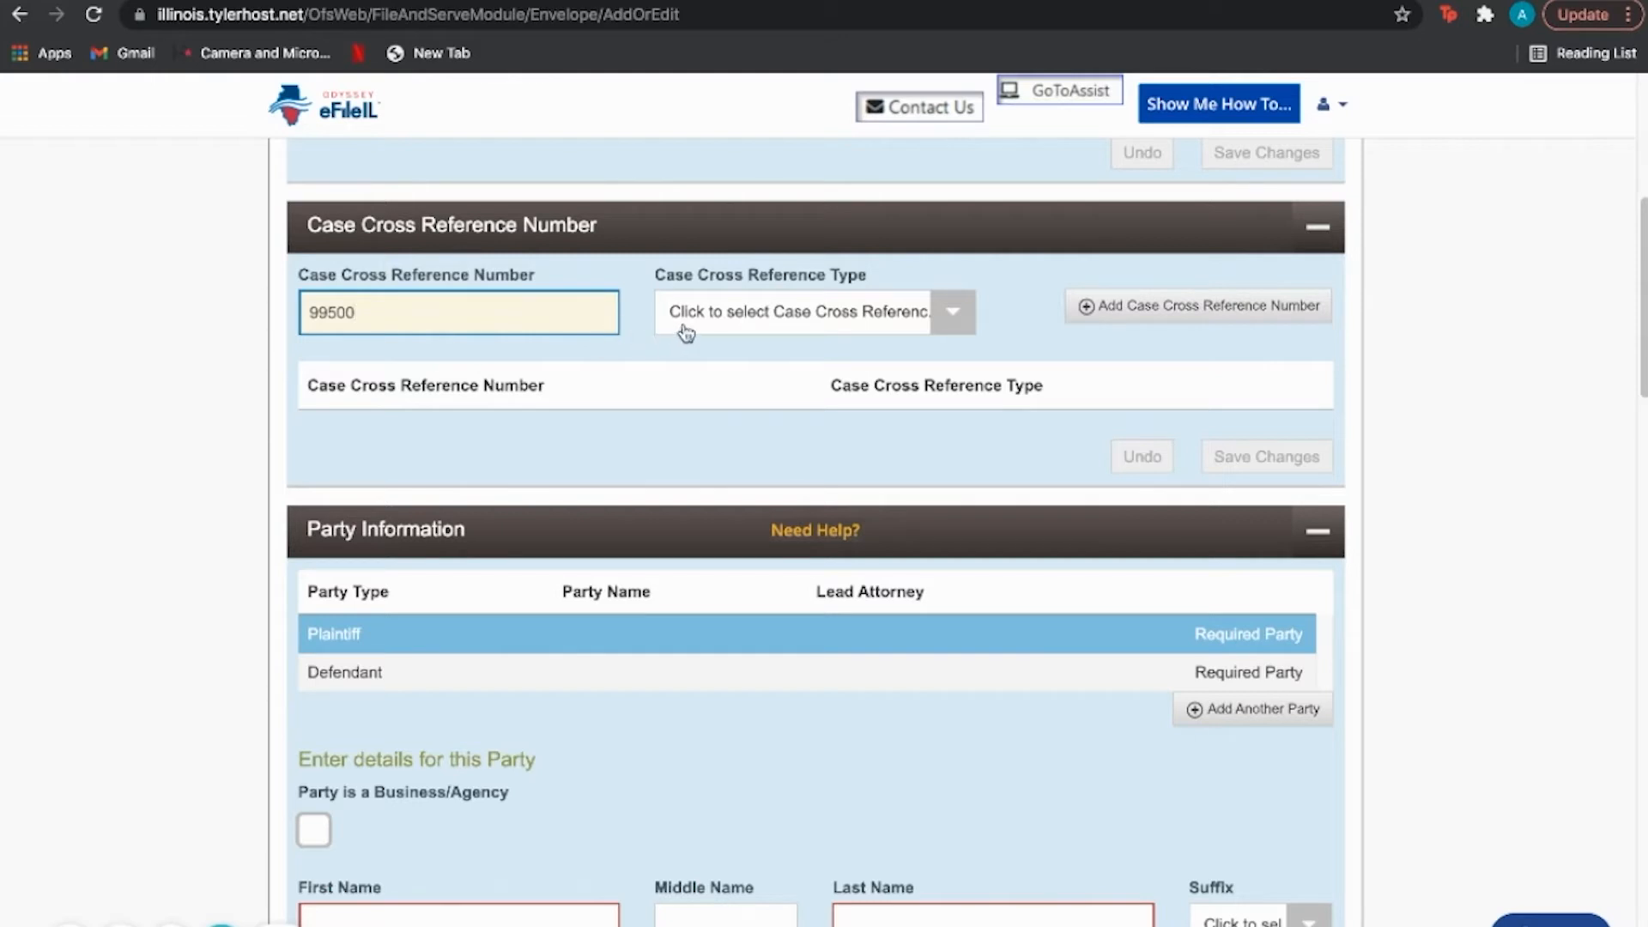
left_click(686, 334)
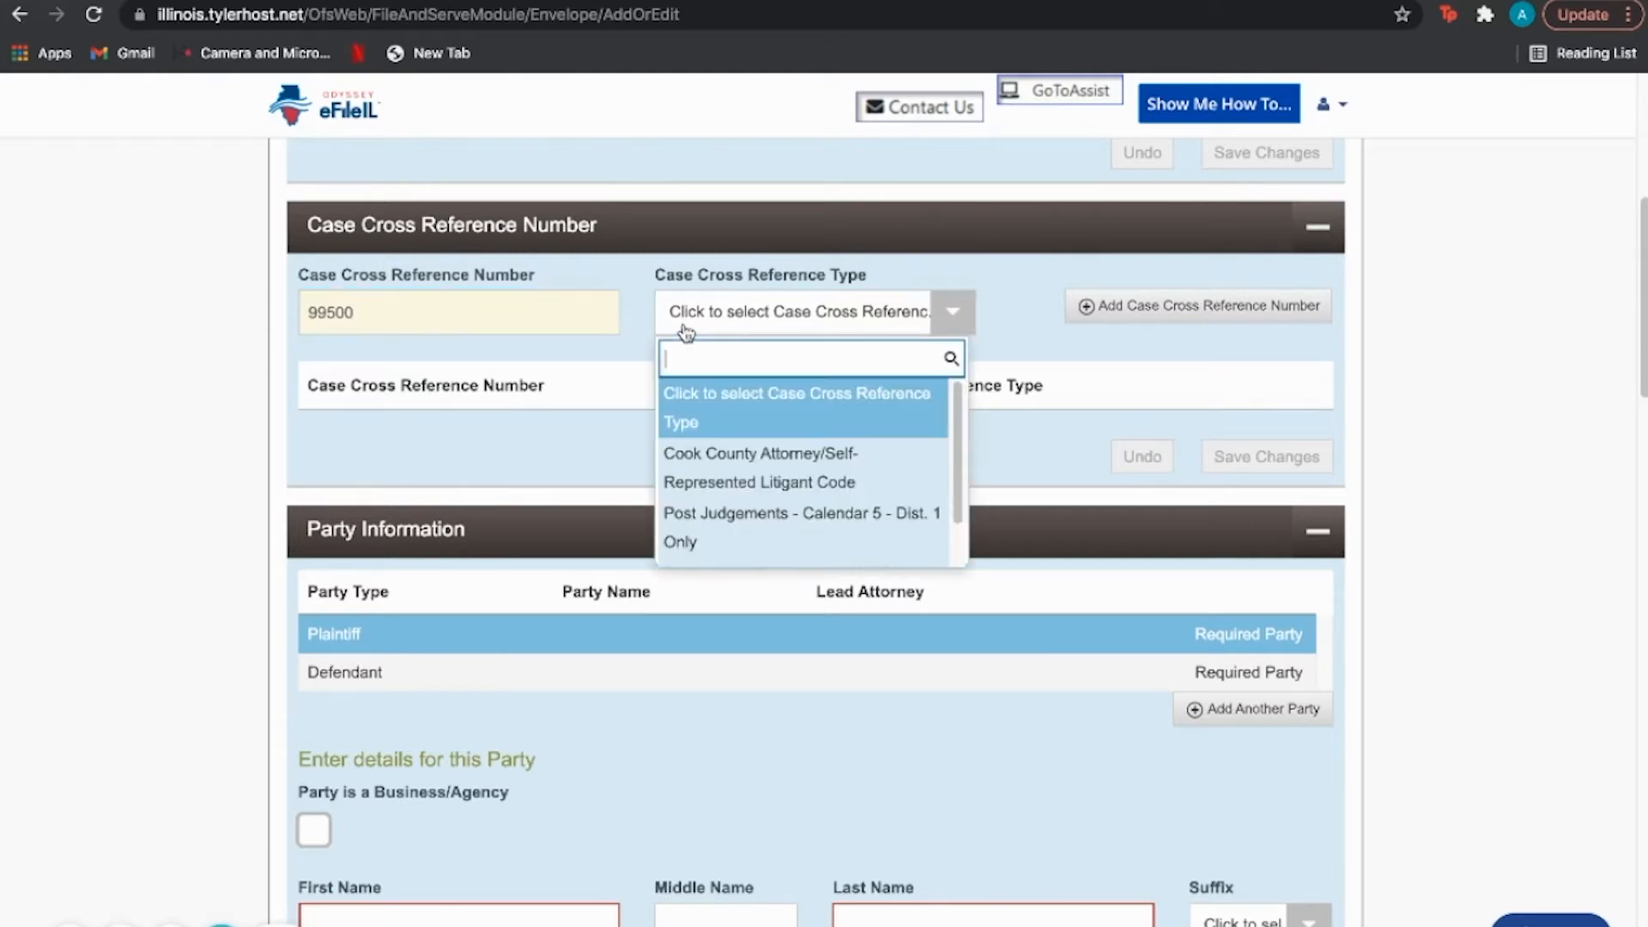
left_click(698, 473)
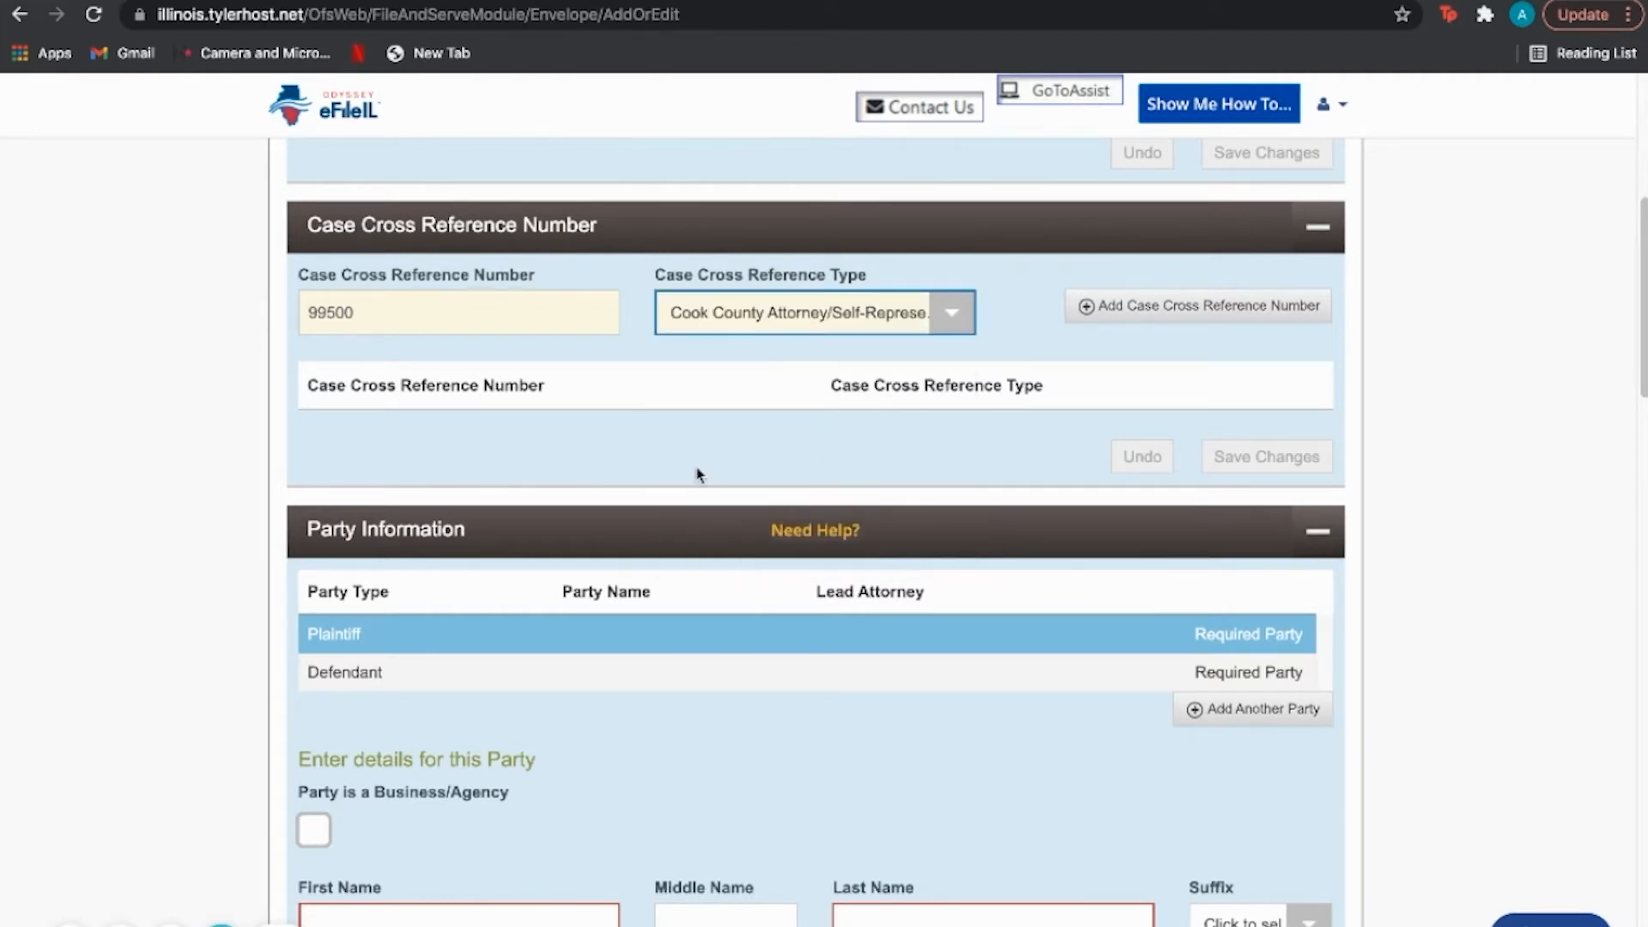
left_click(1089, 309)
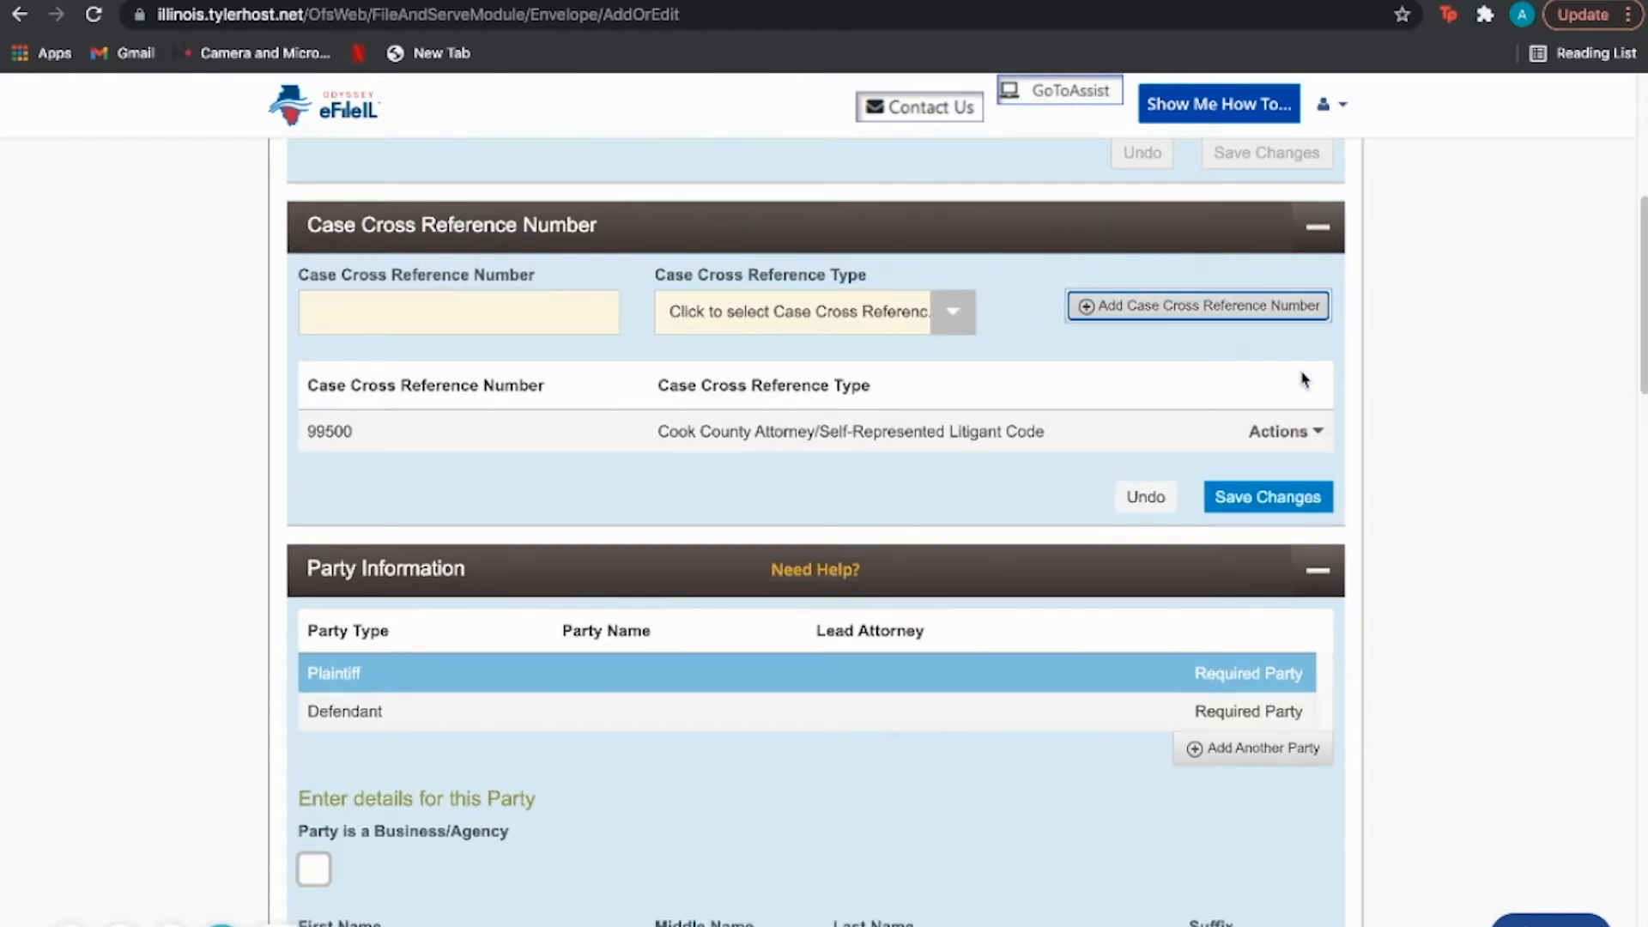
left_click(1322, 504)
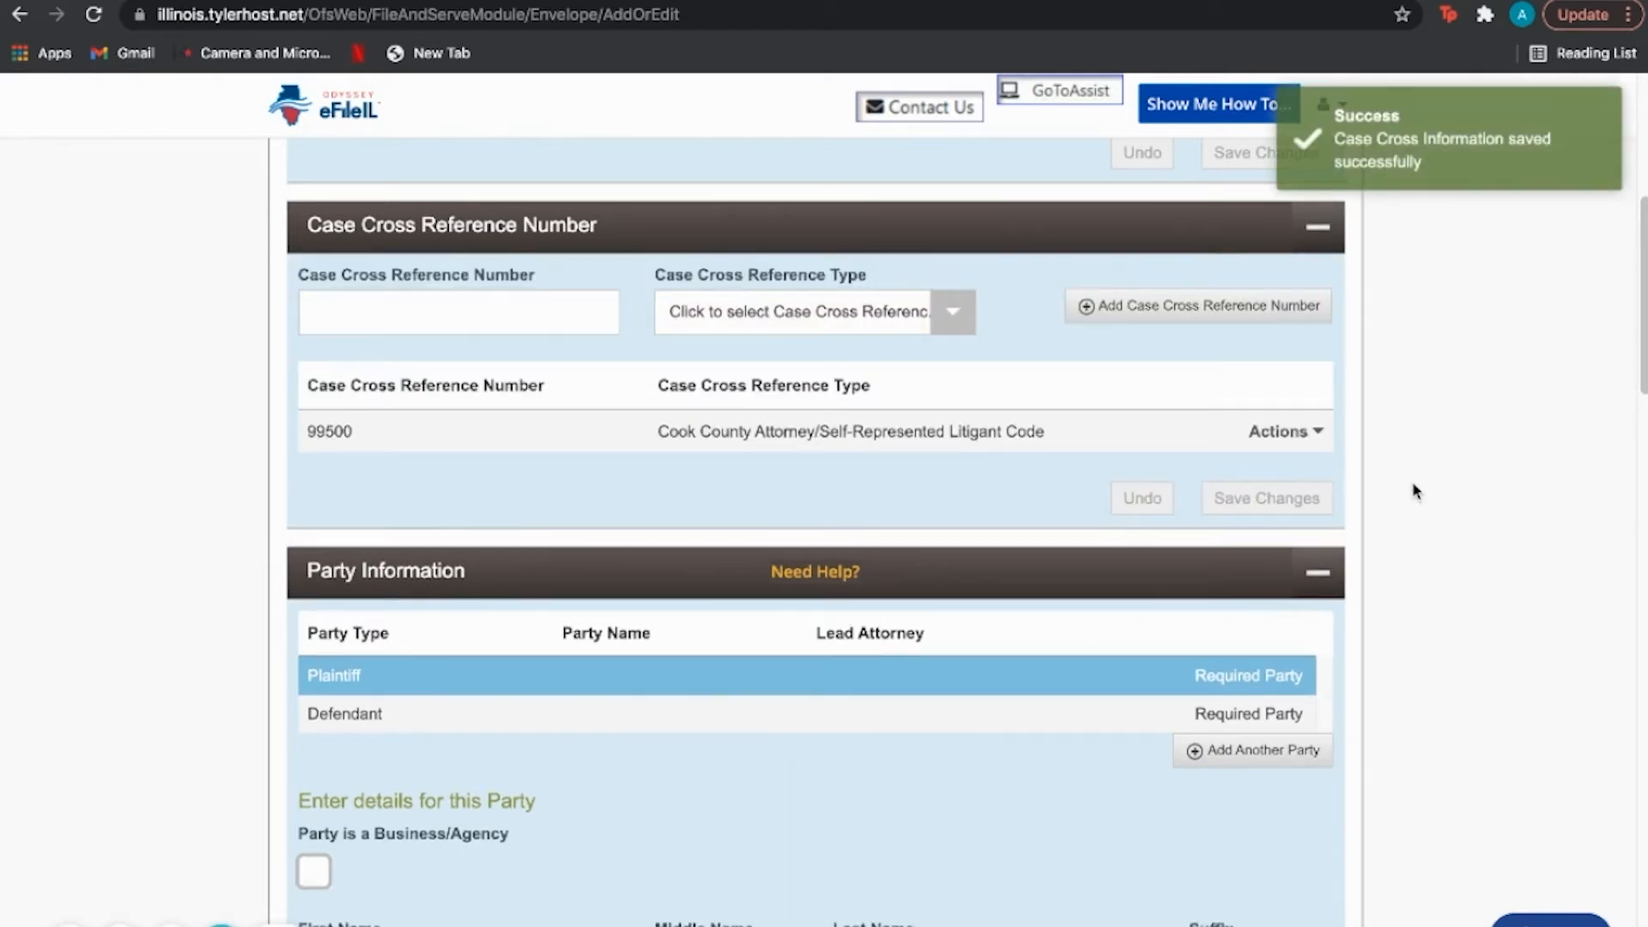
Enter the plaintiff's first and last name and save the plaintiff's details
scroll(1415, 491, "down", 1)
scroll(1417, 490, "down", 3)
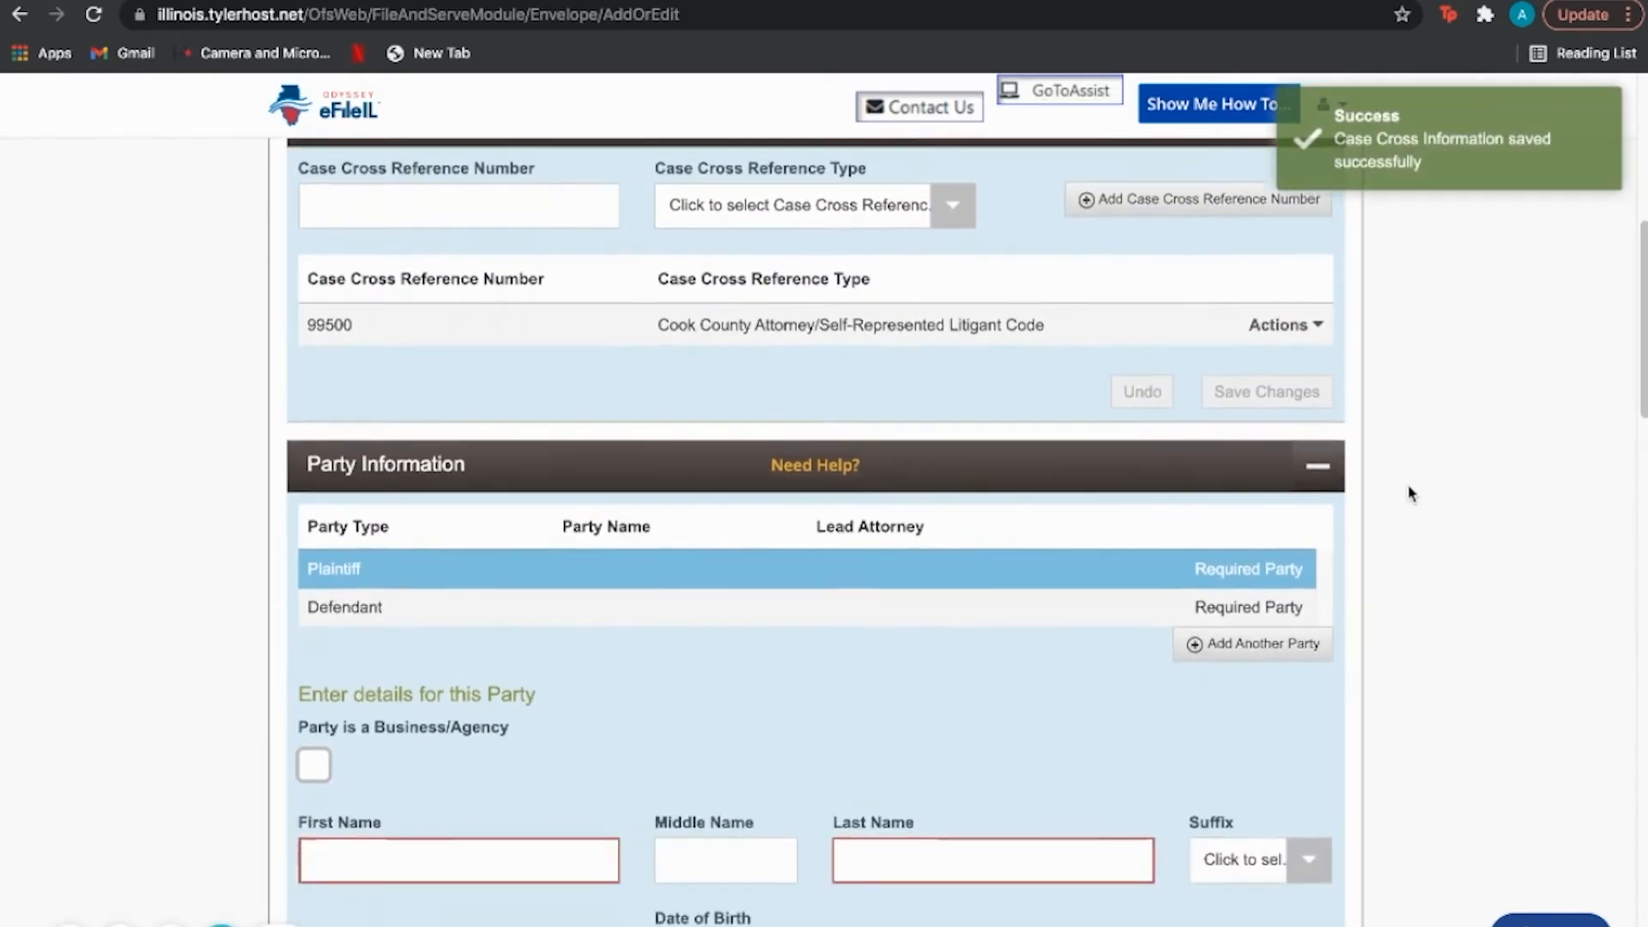
scroll(1411, 494, "down", 6)
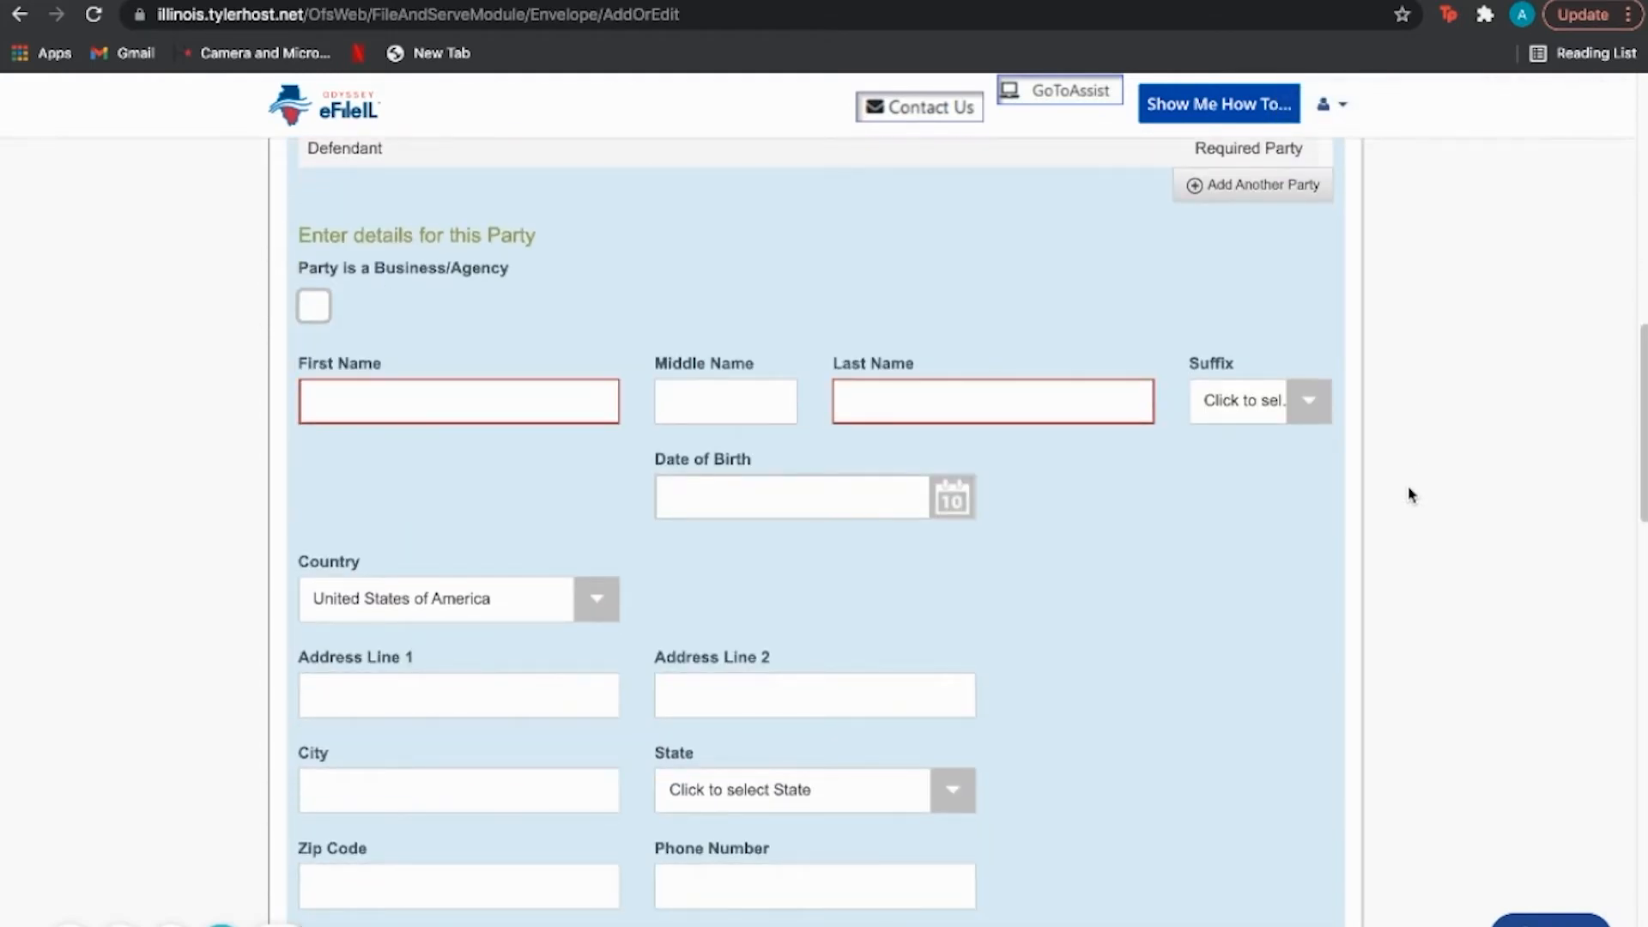
left_click(455, 409)
type("T")
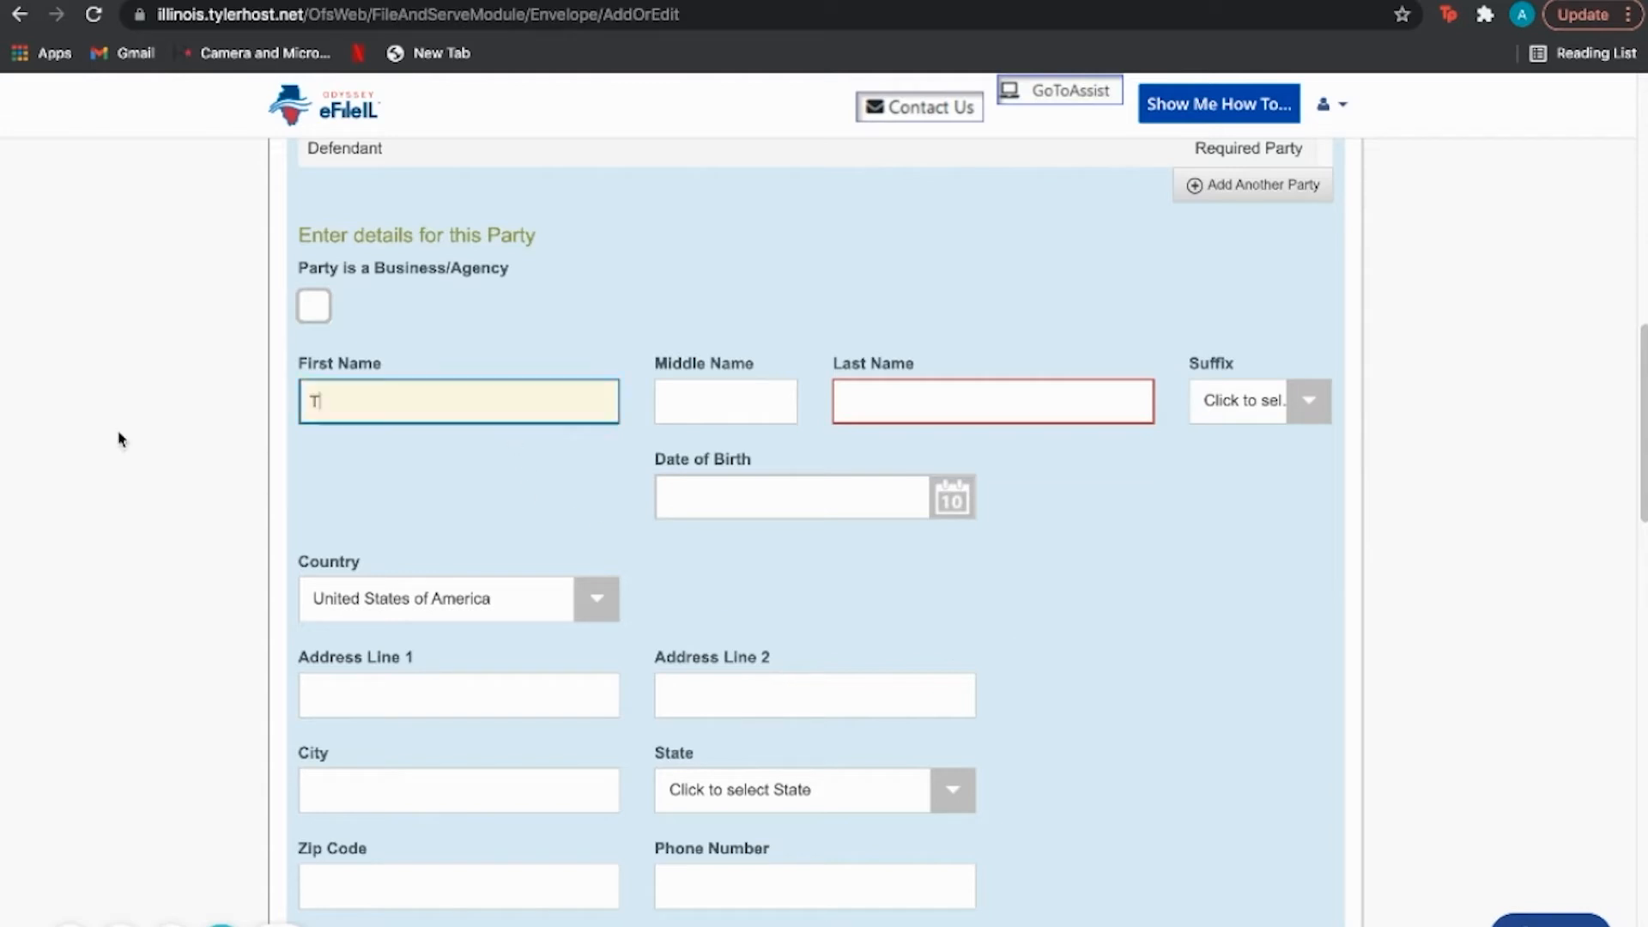
type("om")
key("Tab")
key("Tab")
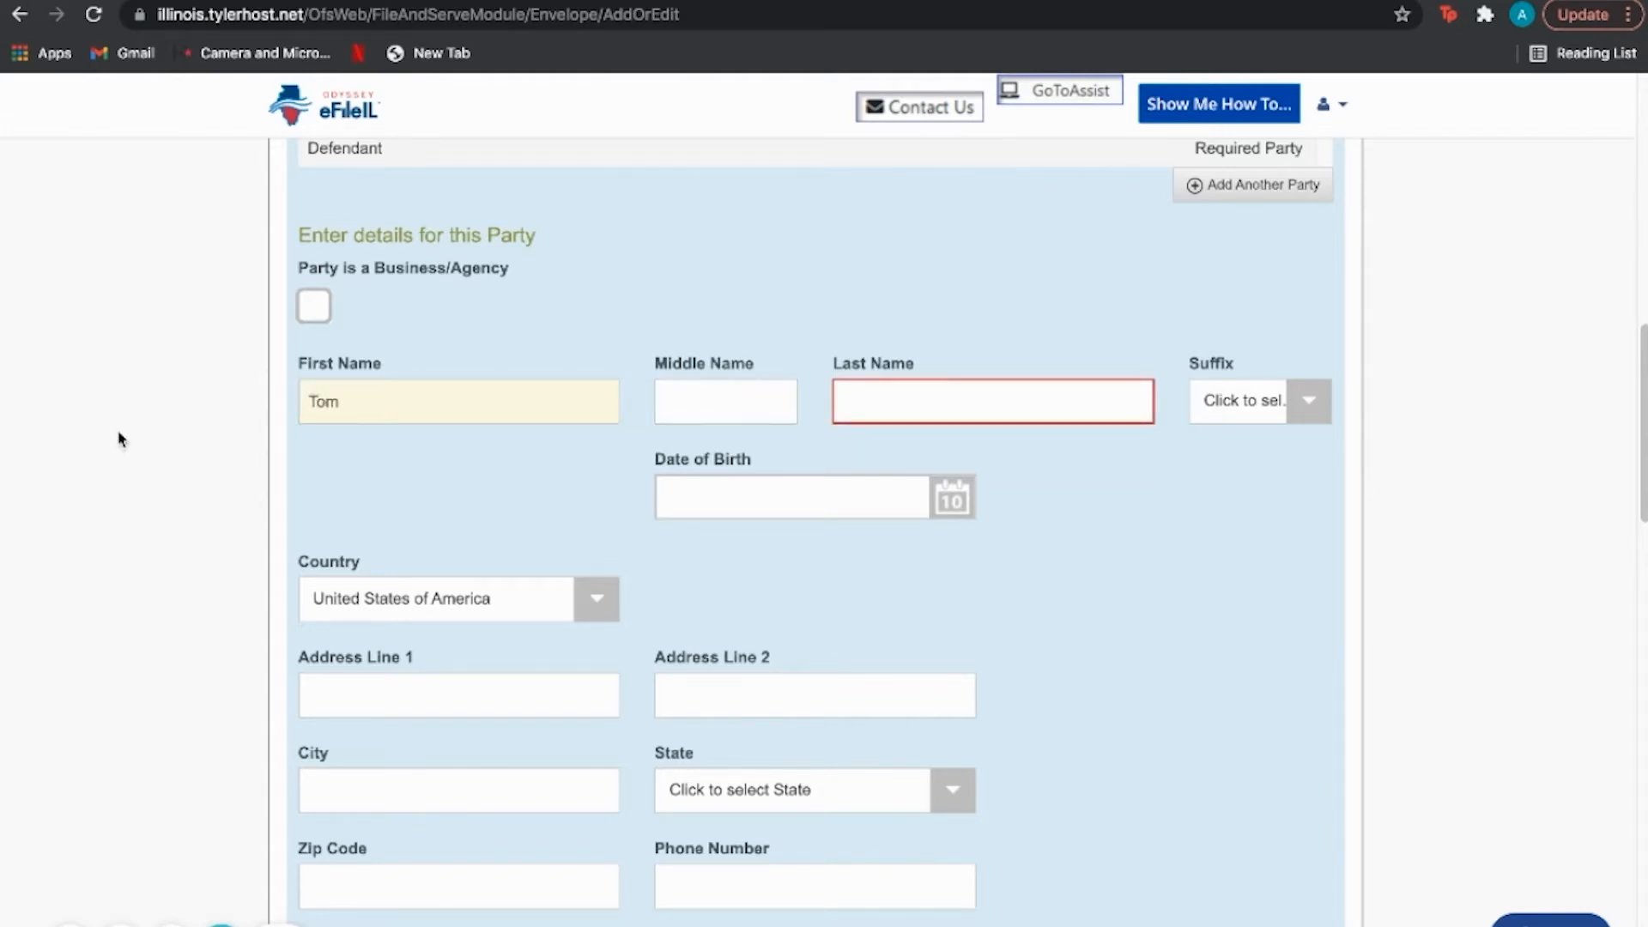
type("Smith")
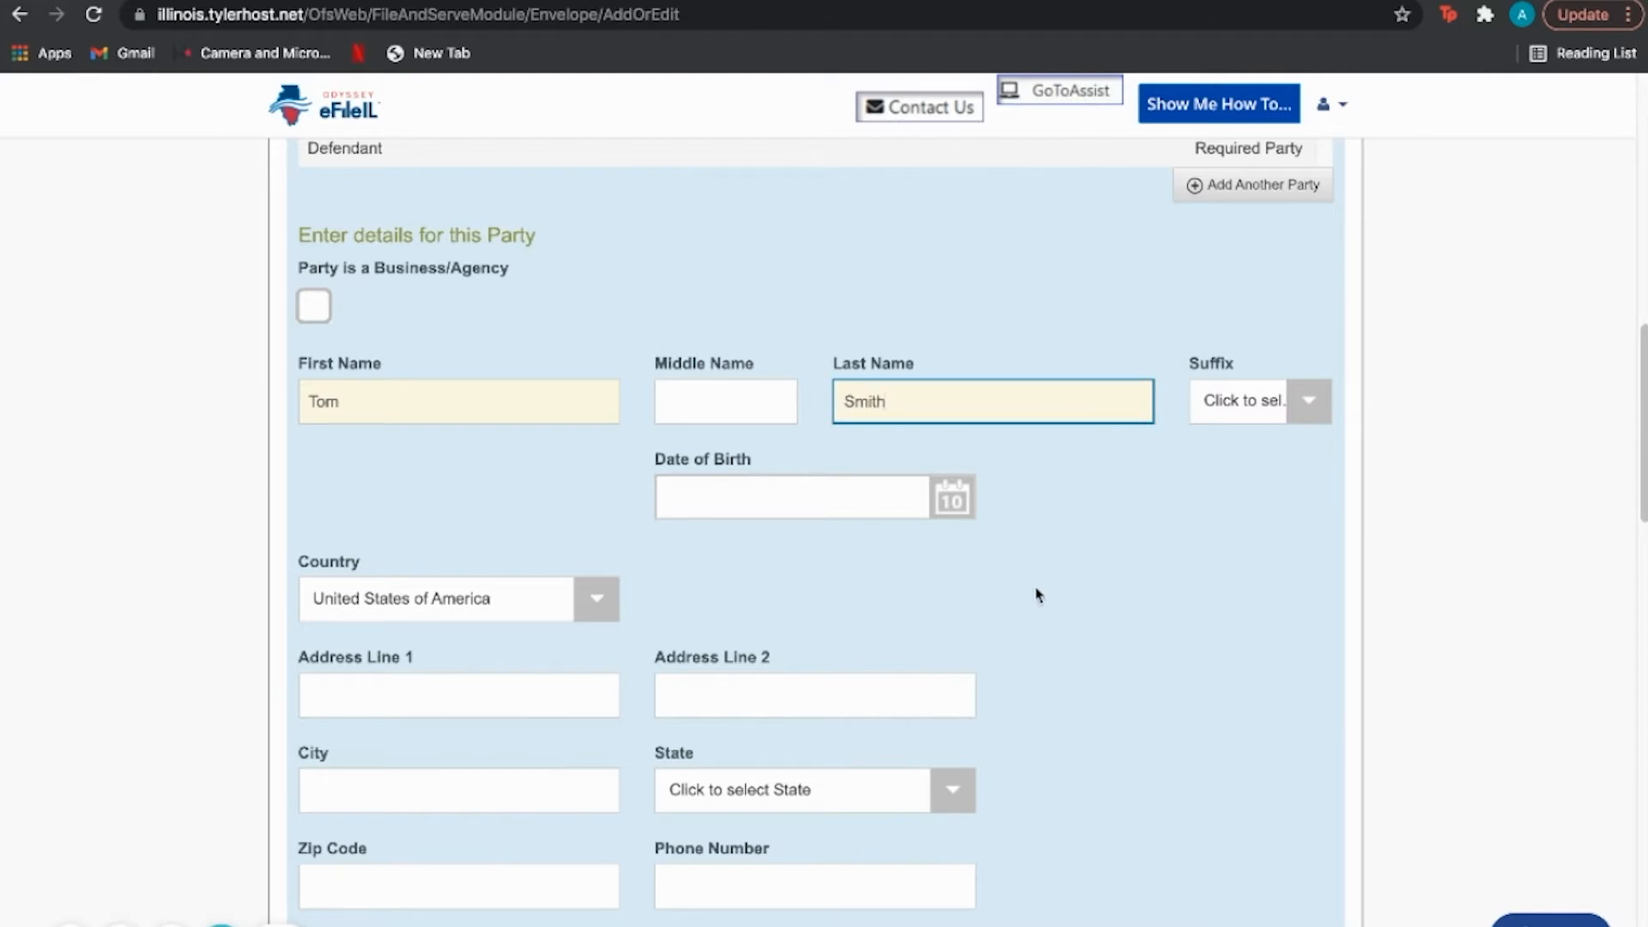
scroll(1109, 582, "down", 2)
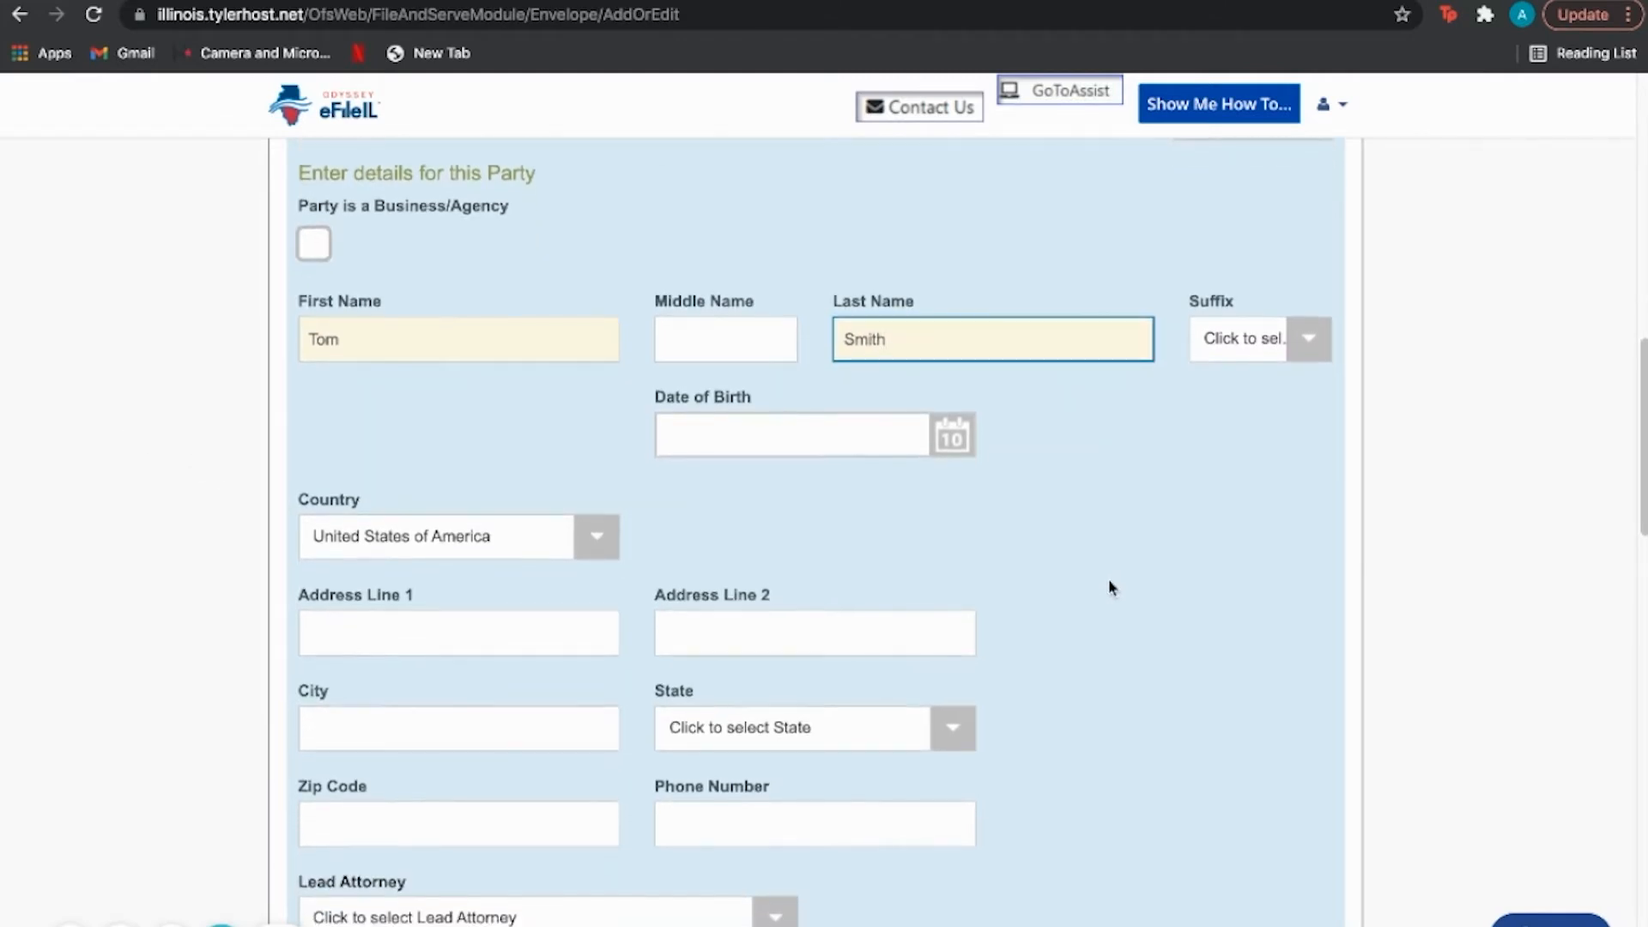
scroll(1107, 587, "down", 1)
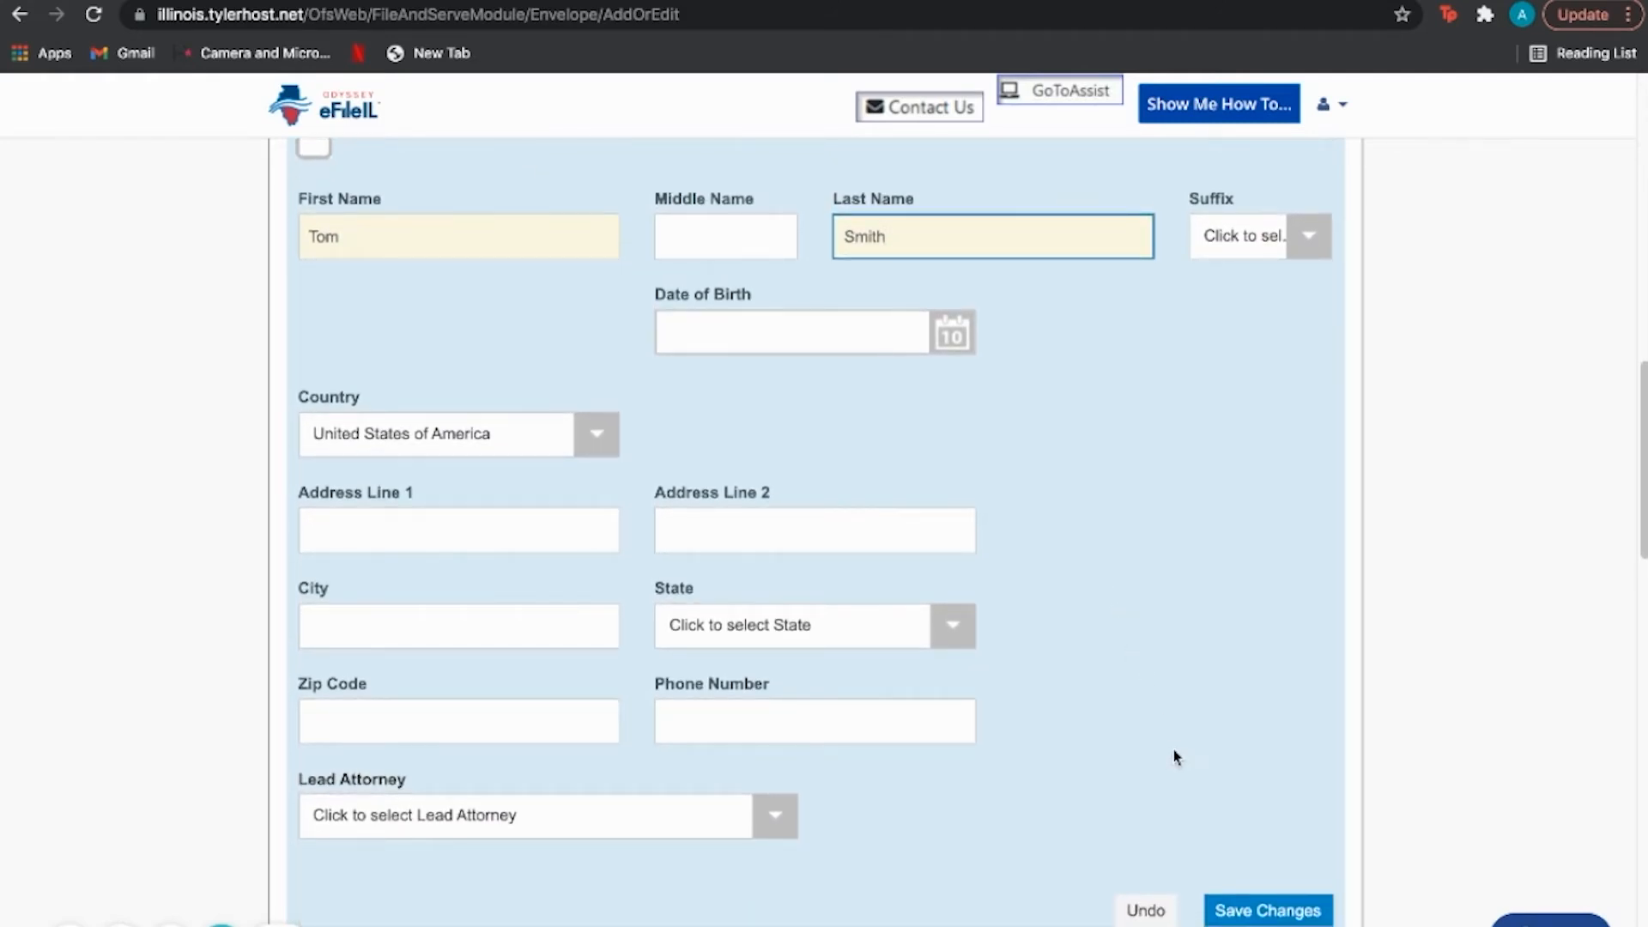
scroll(1159, 766, "down", 1)
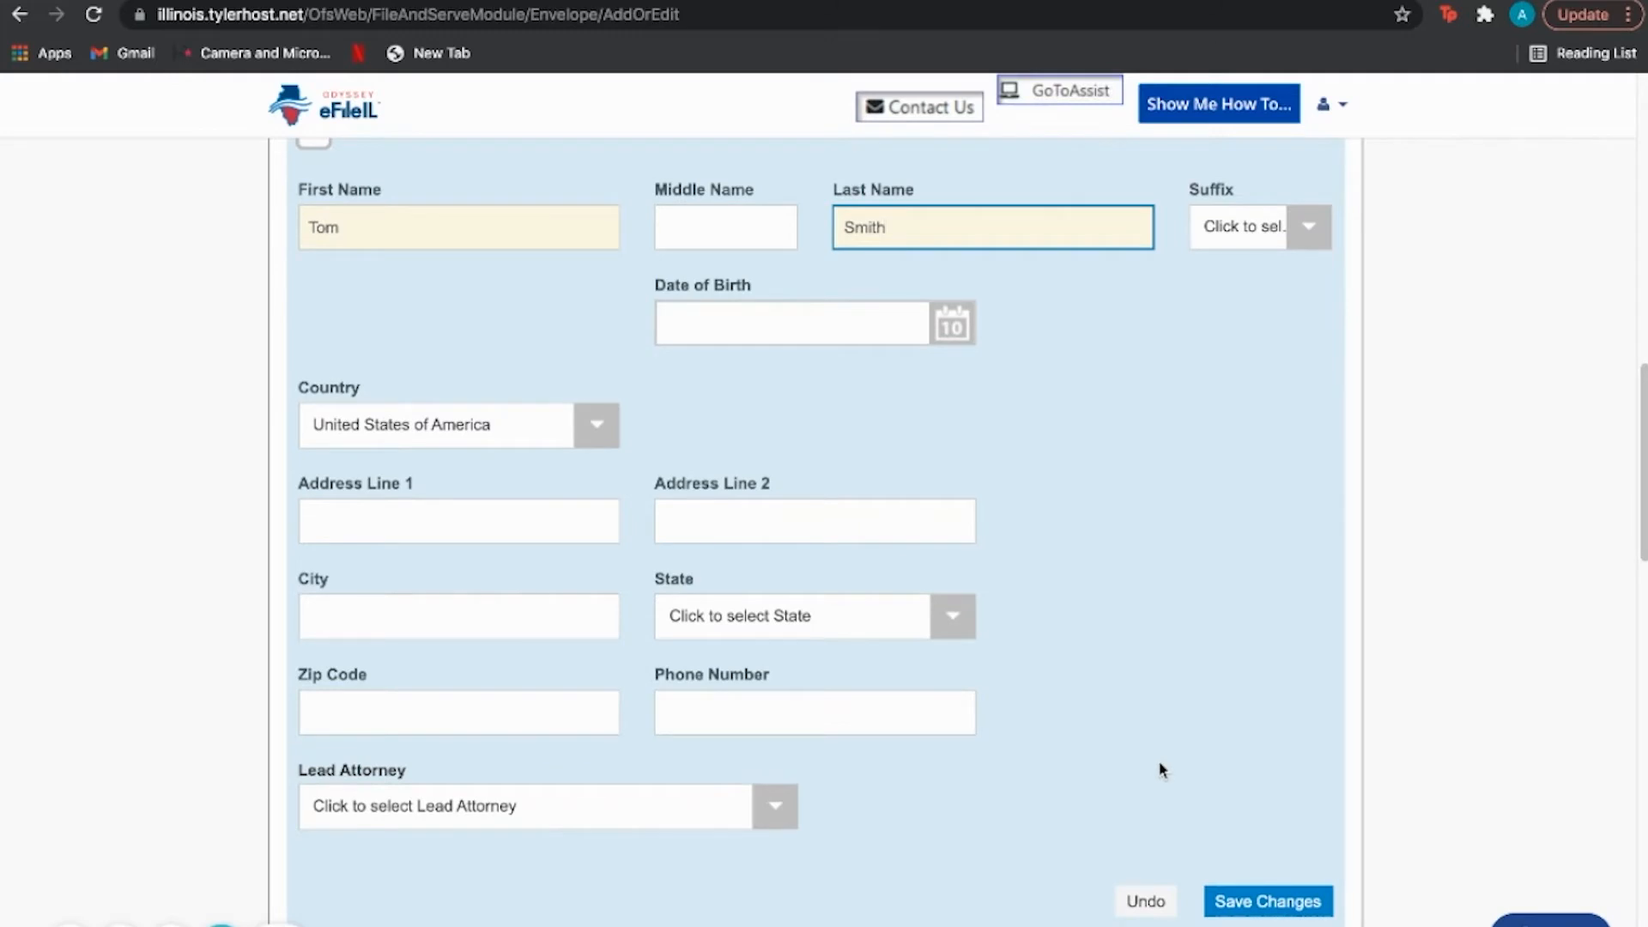
left_click(1268, 903)
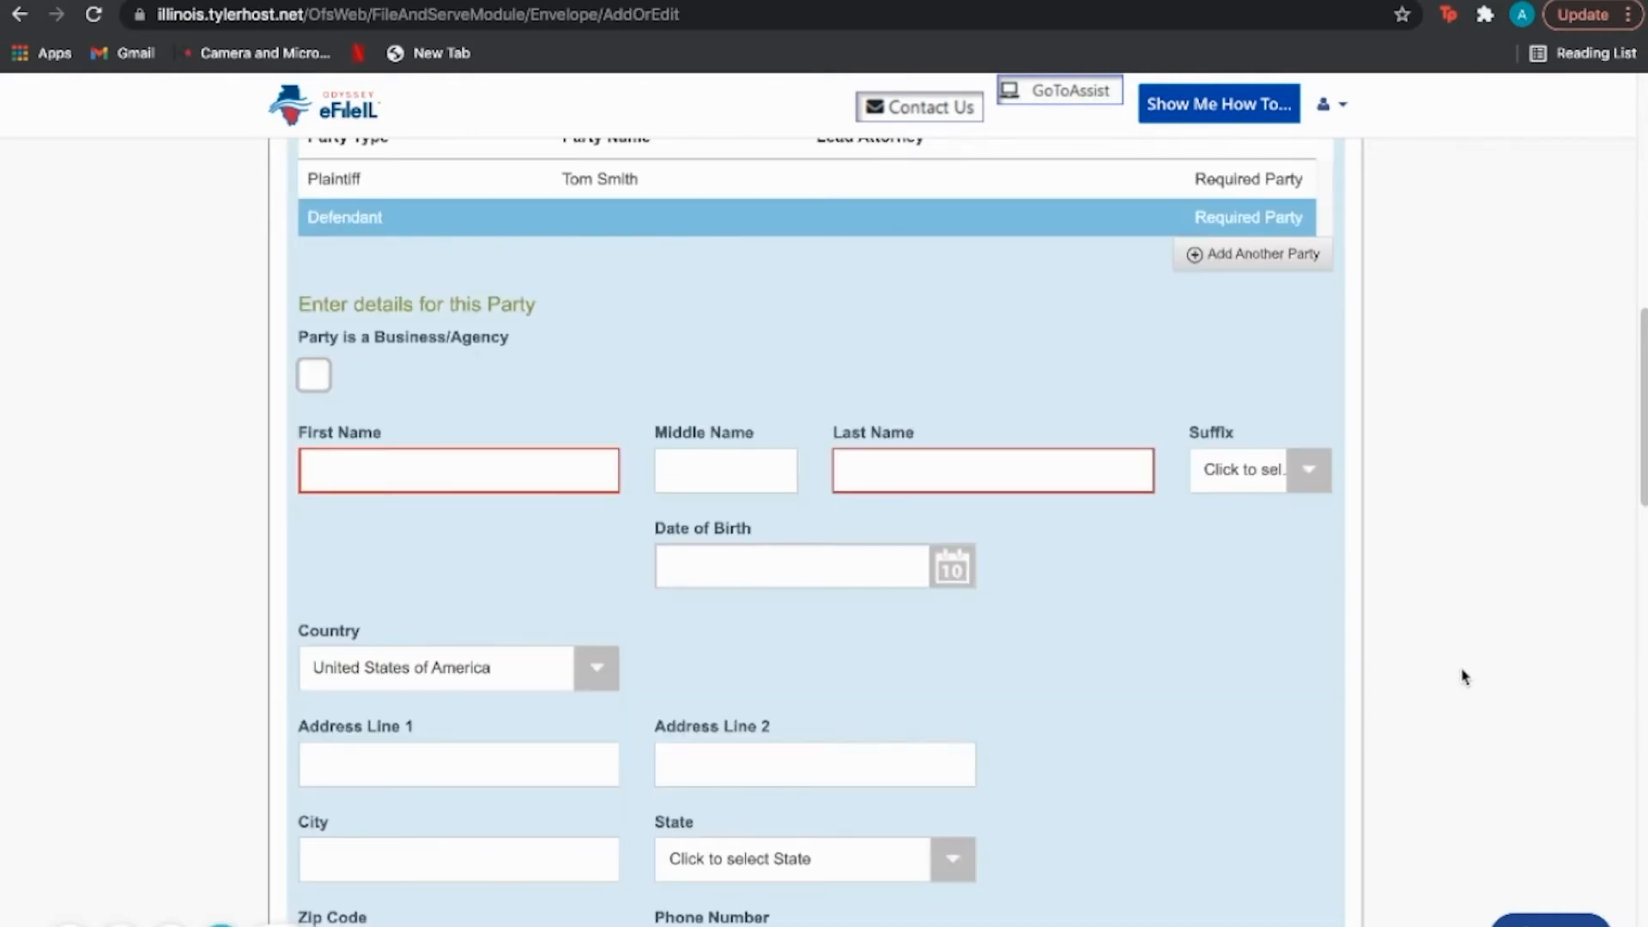
Enter the defendant's first and last name, leaving middle name blank, and save
left_click(552, 464)
type("J")
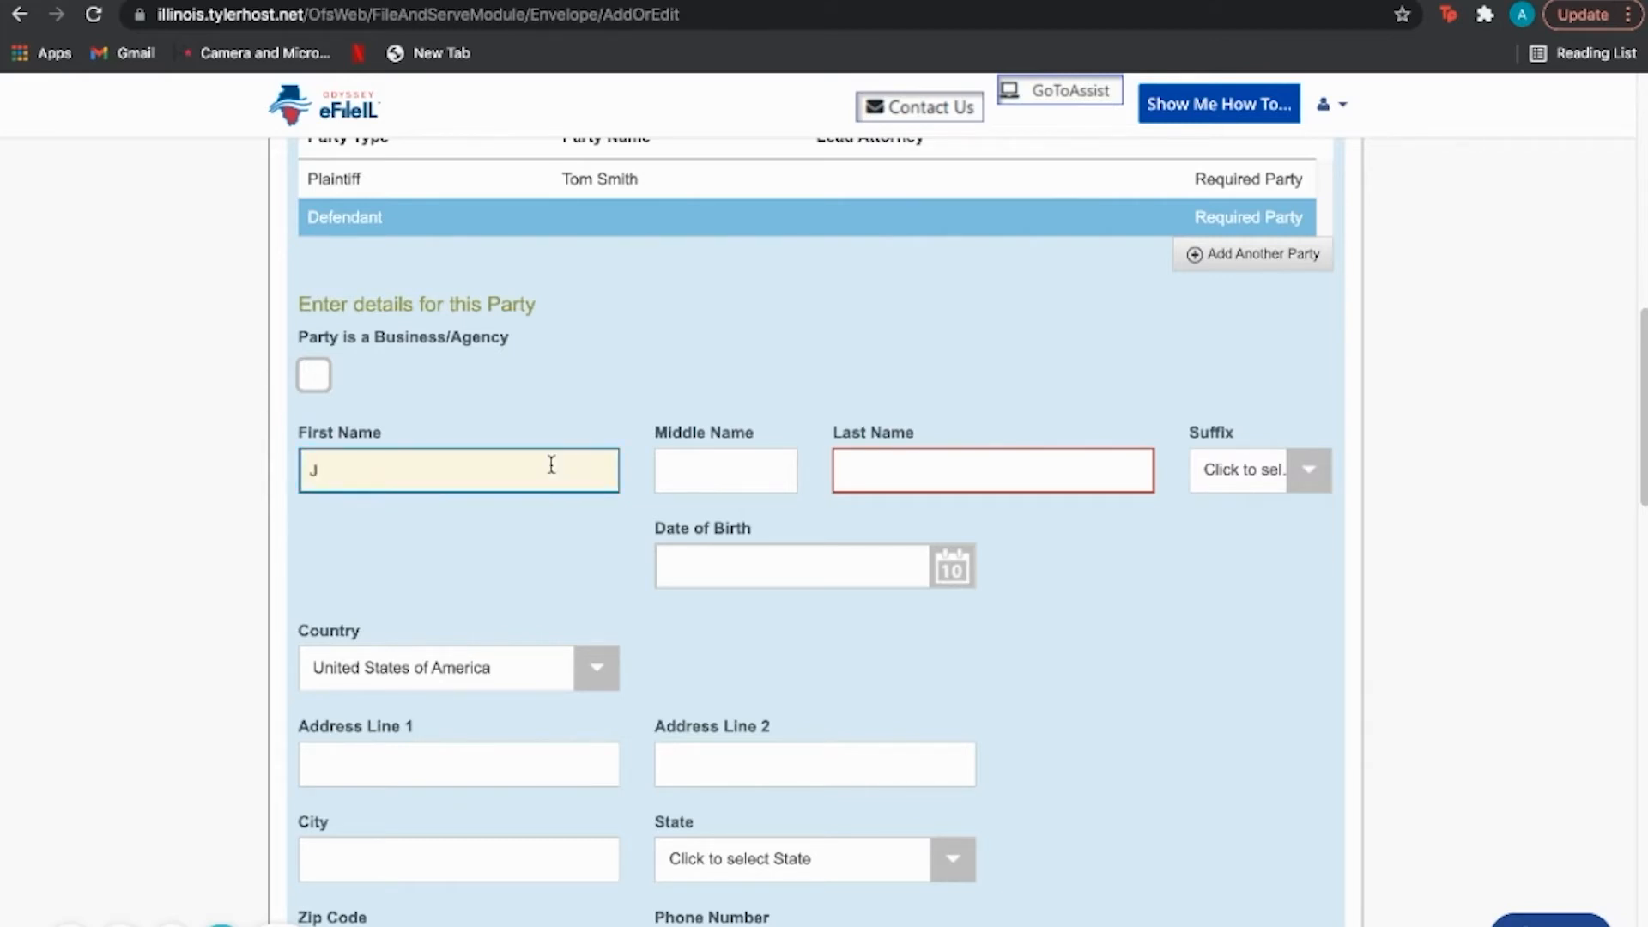
type("ohn")
key("Tab")
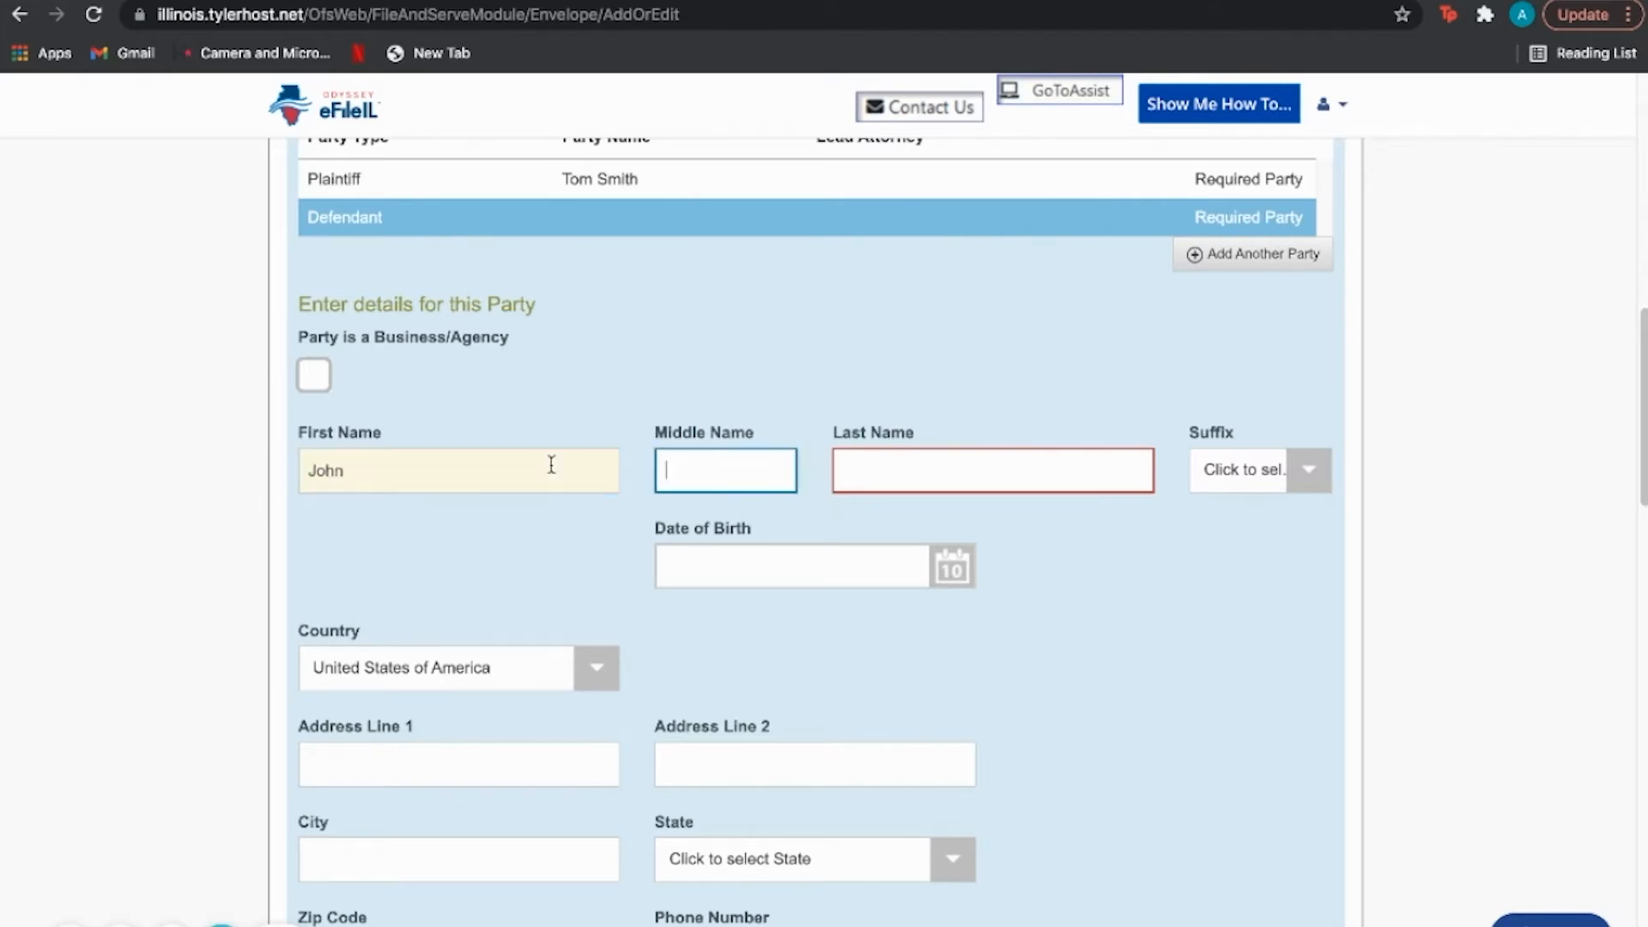
key("Tab")
type("White")
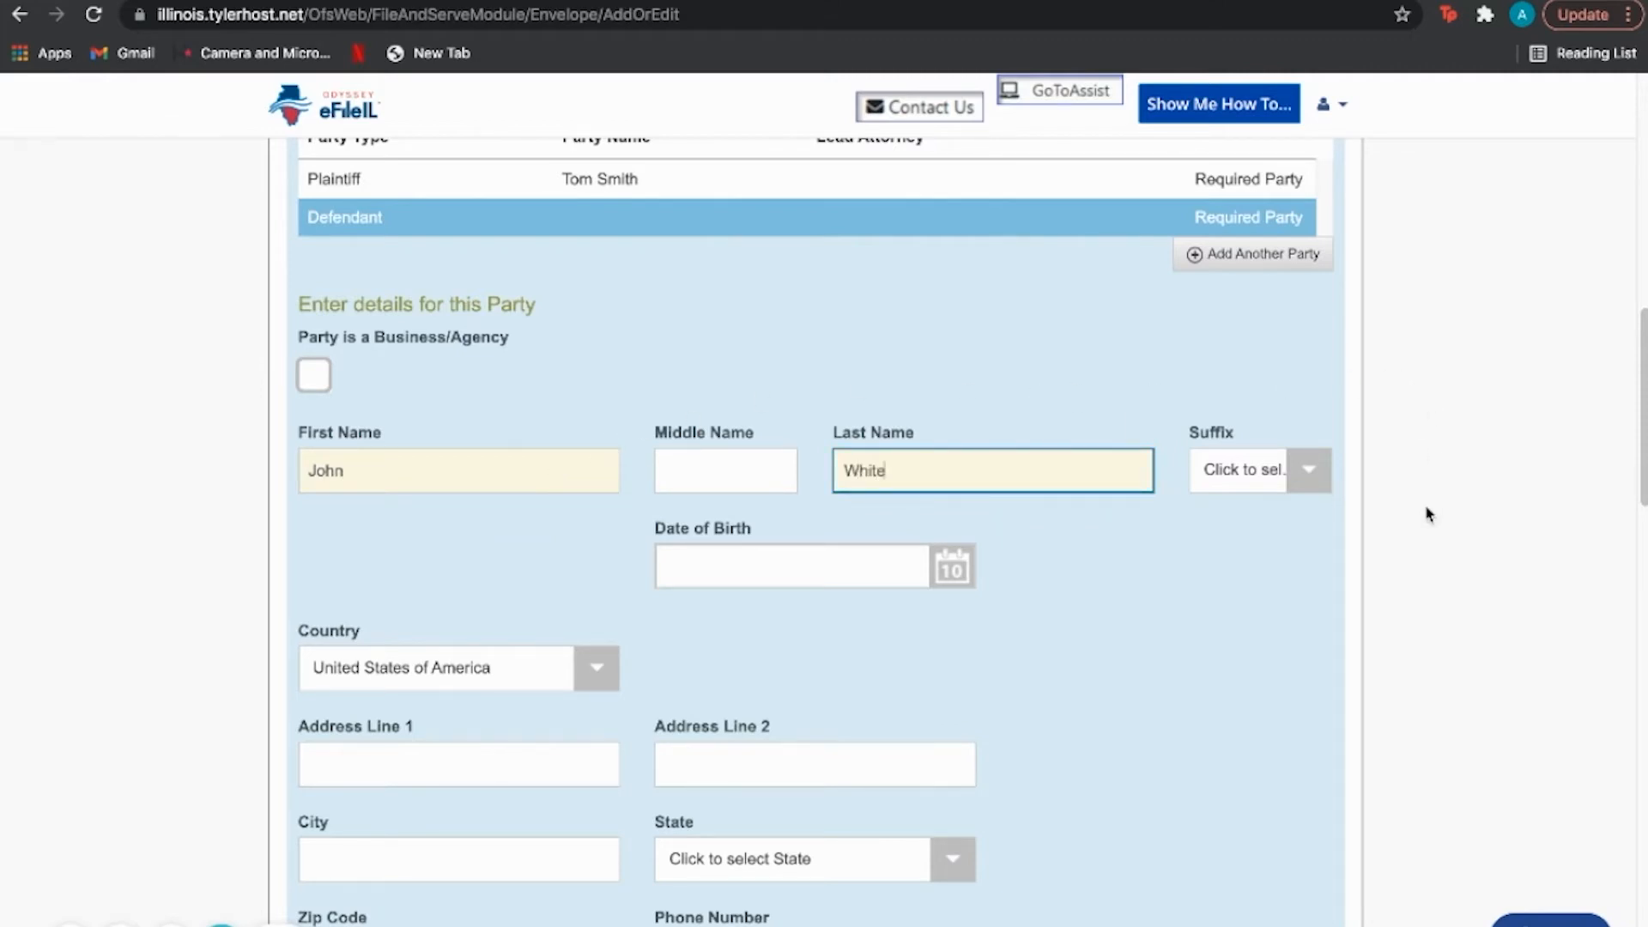
scroll(1417, 574, "down", 1)
scroll(1417, 573, "down", 2)
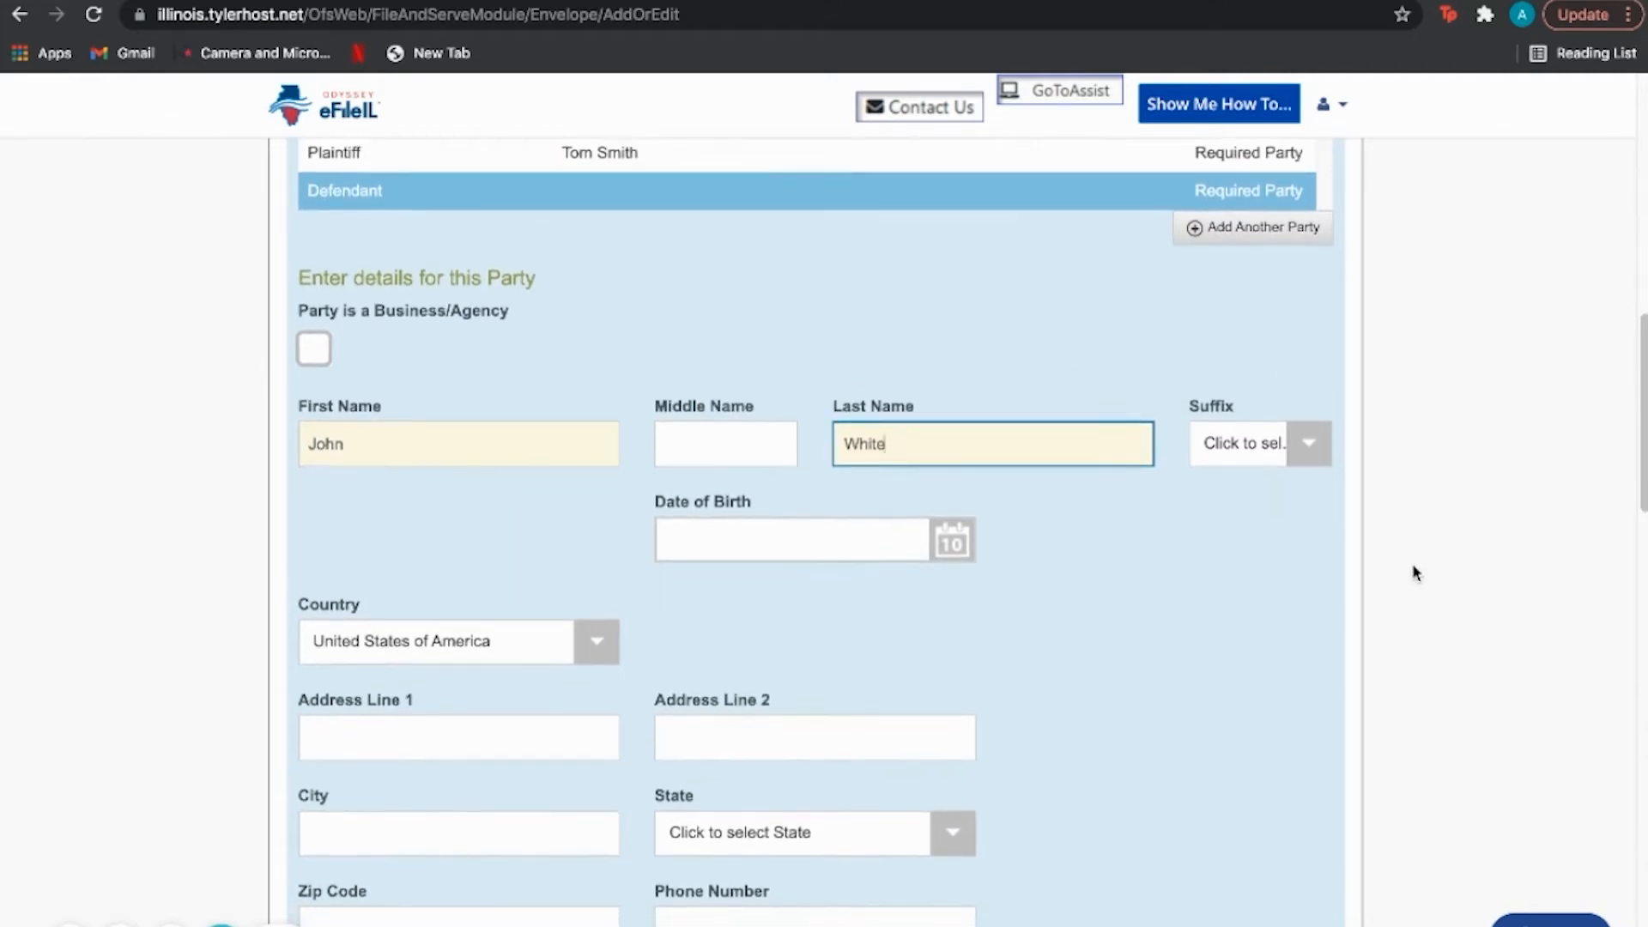
scroll(1417, 574, "down", 5)
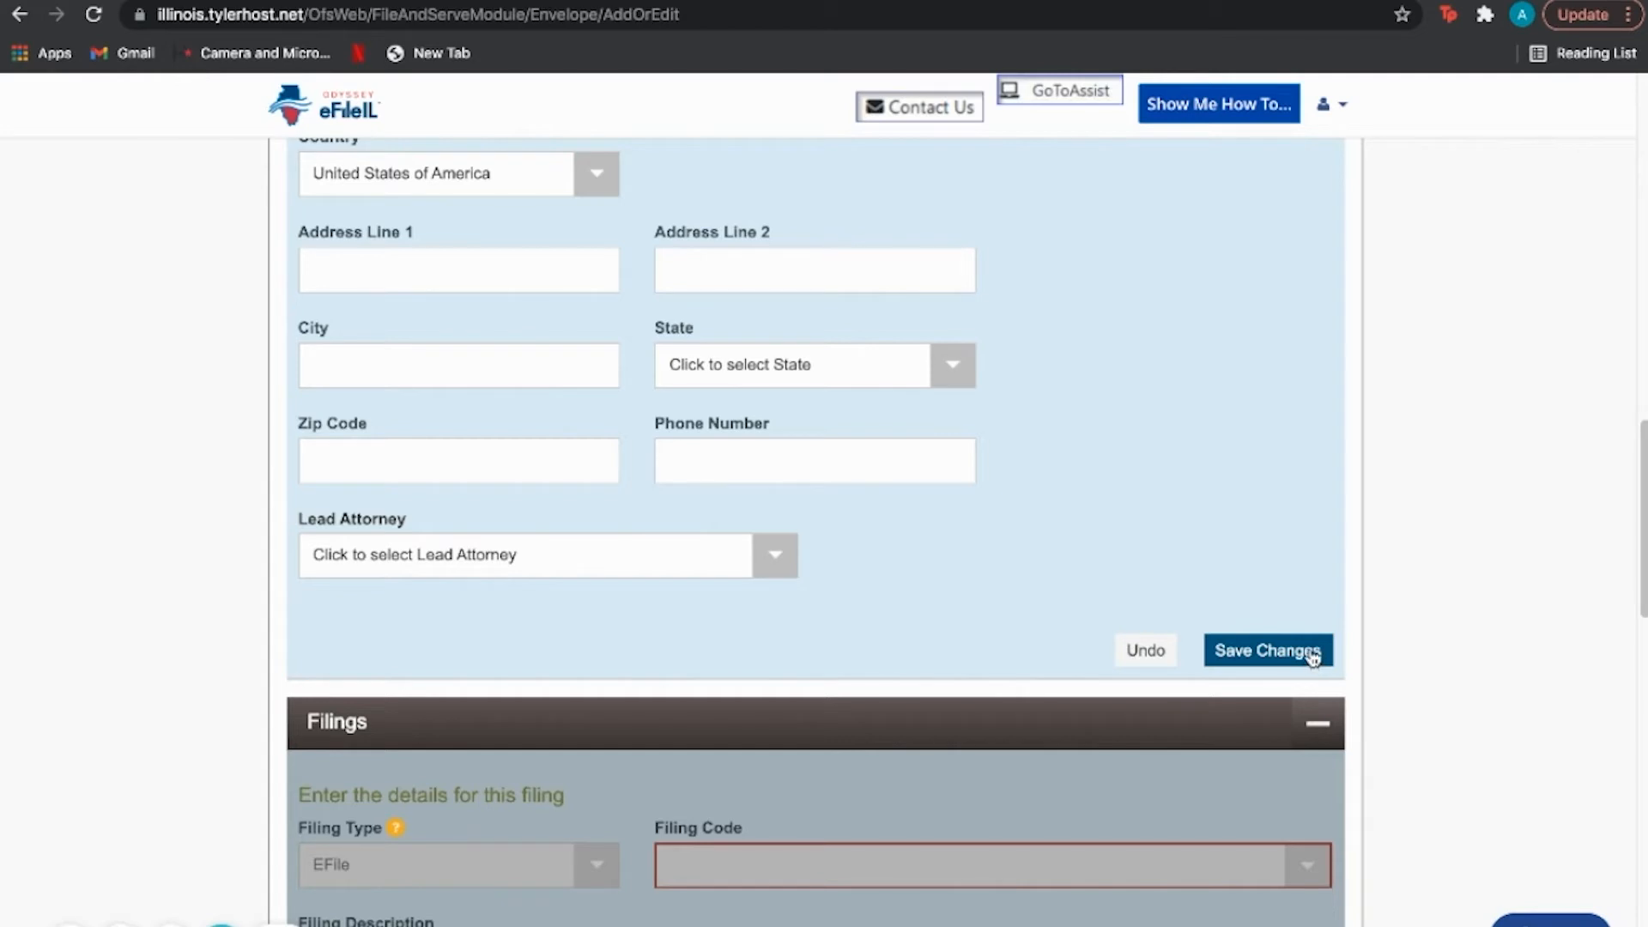
left_click(1314, 654)
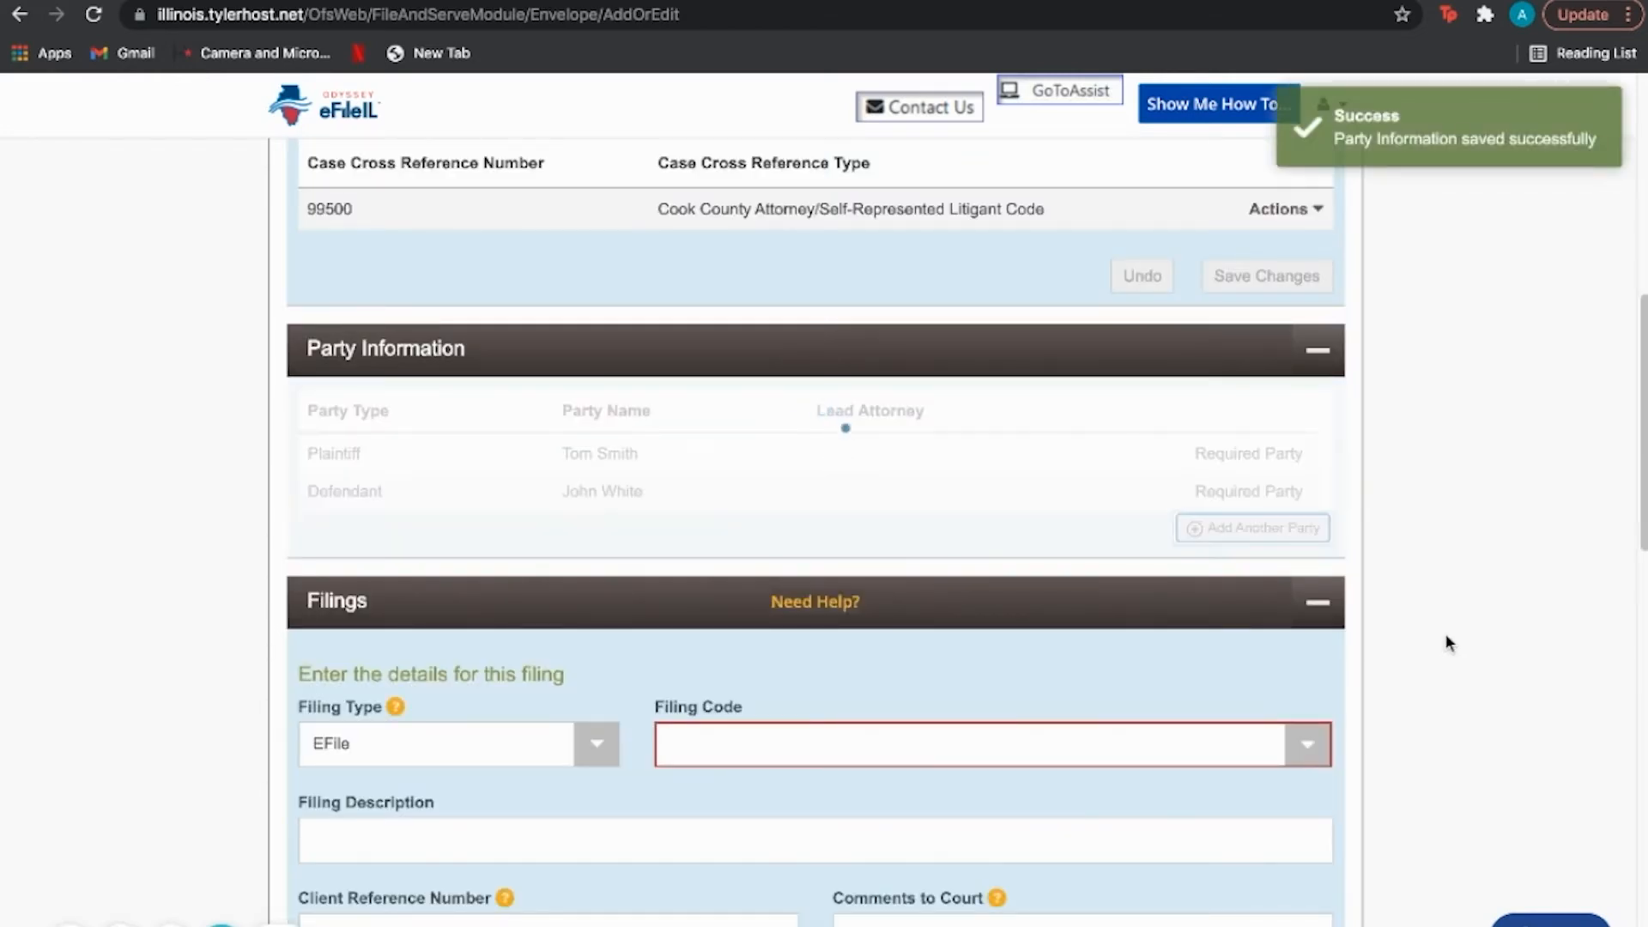
Dismiss the new-case notice and set filing code Certificate Filed with description CACS
scroll(1456, 634, "down", 2)
scroll(1457, 634, "down", 3)
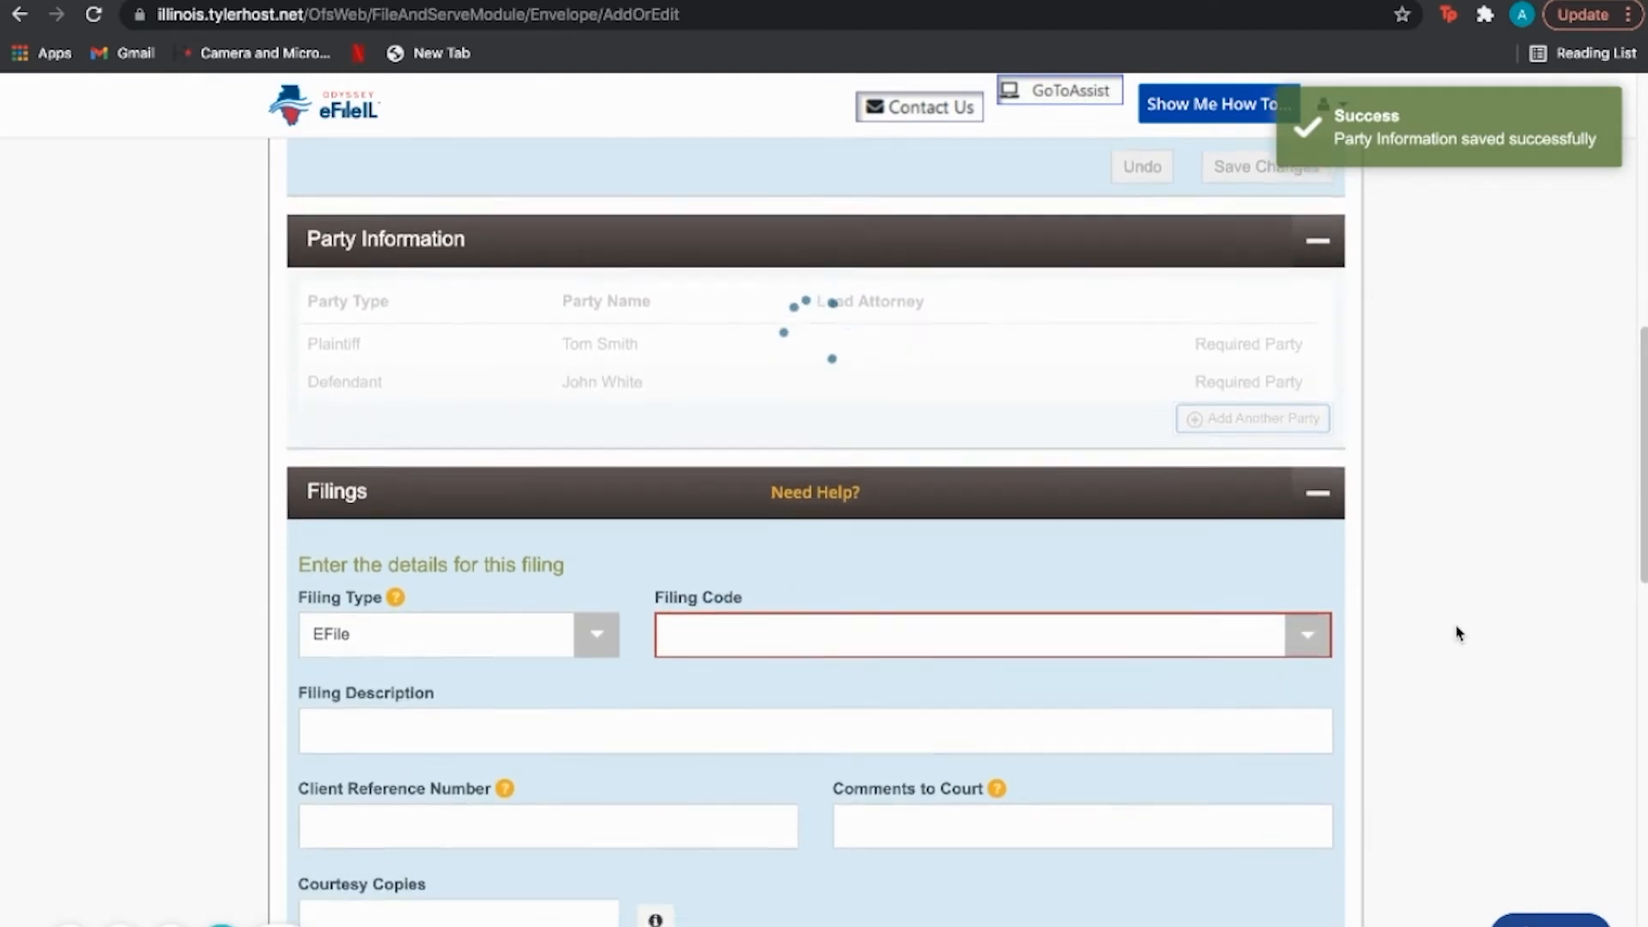
scroll(1460, 636, "down", 2)
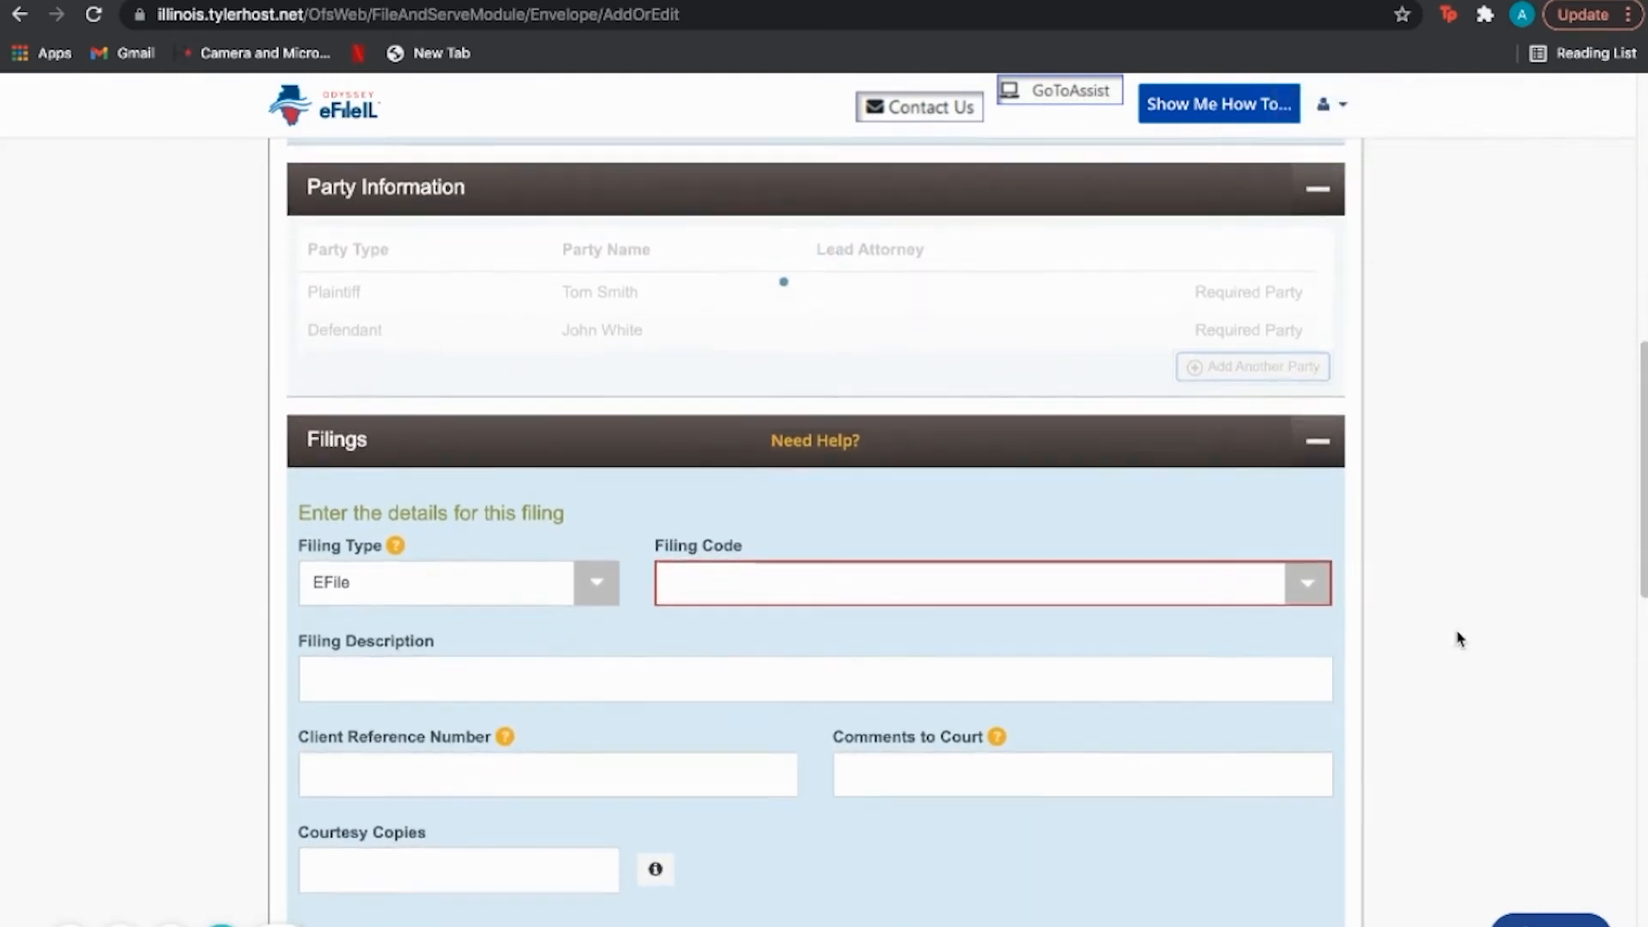
scroll(1458, 637, "down", 3)
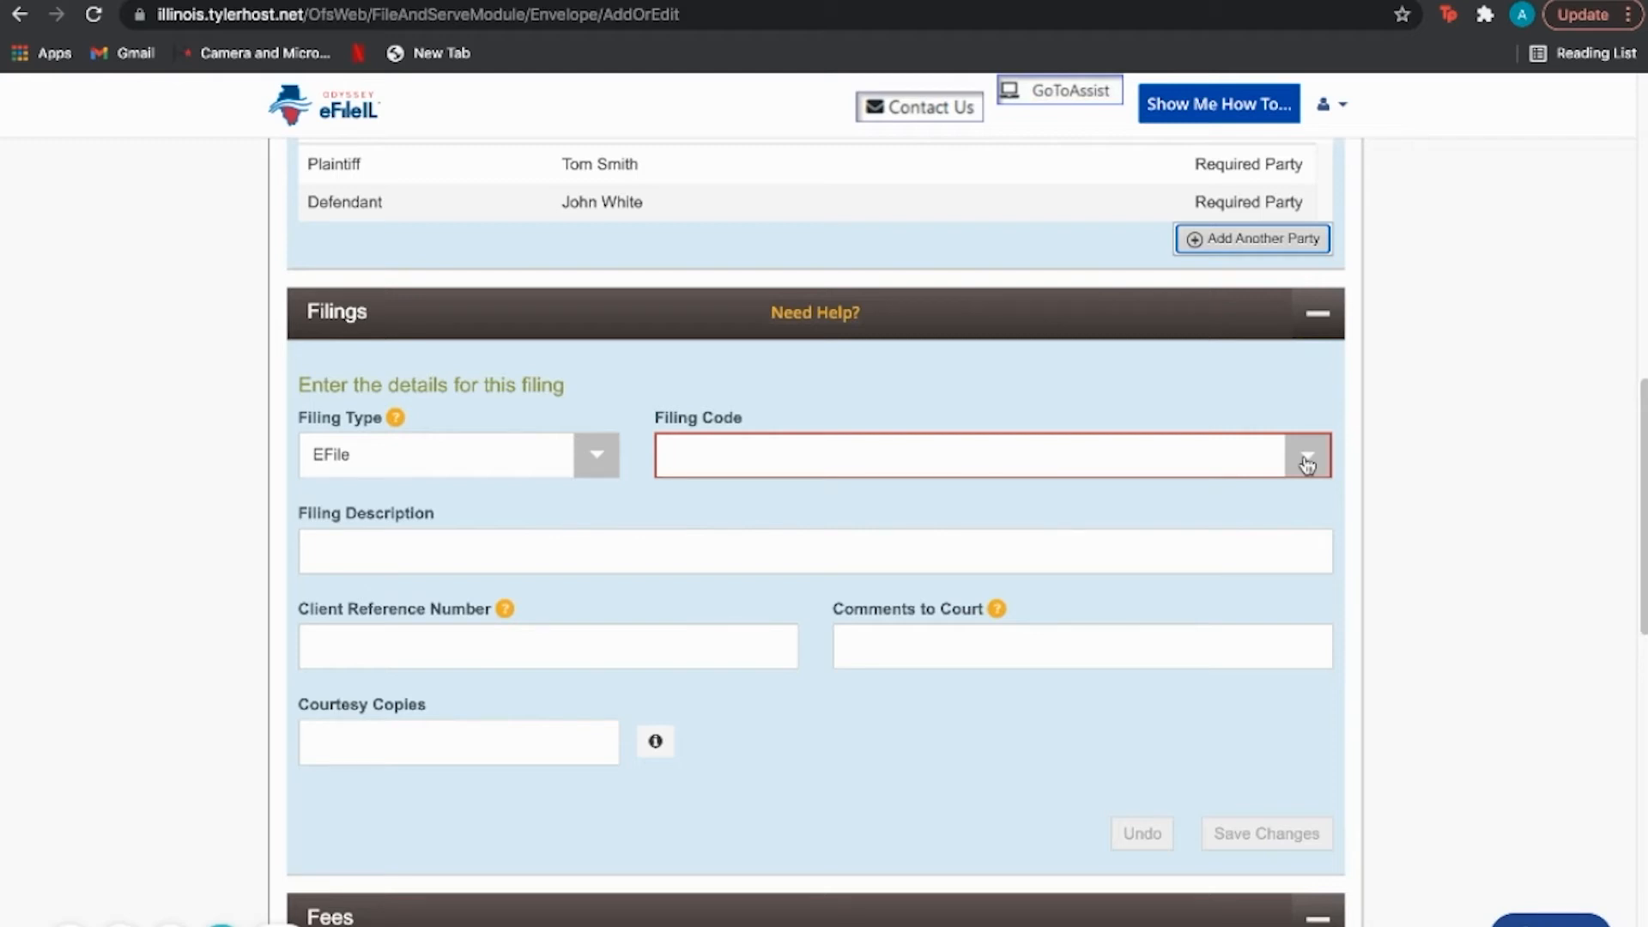
left_click(1306, 464)
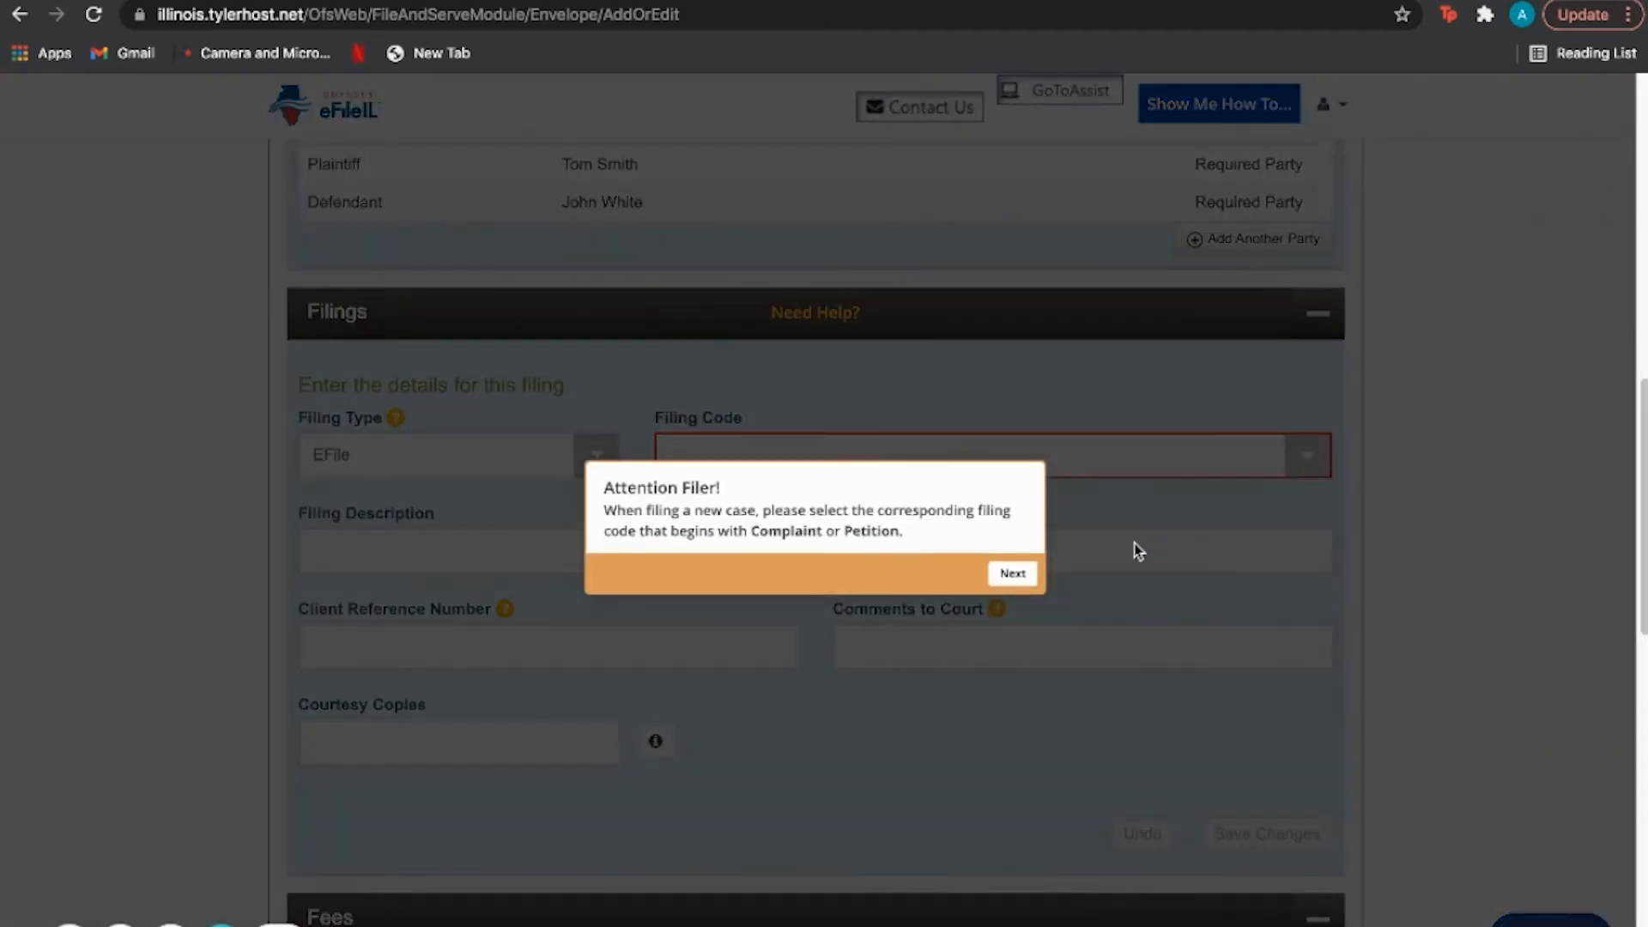
left_click(1033, 575)
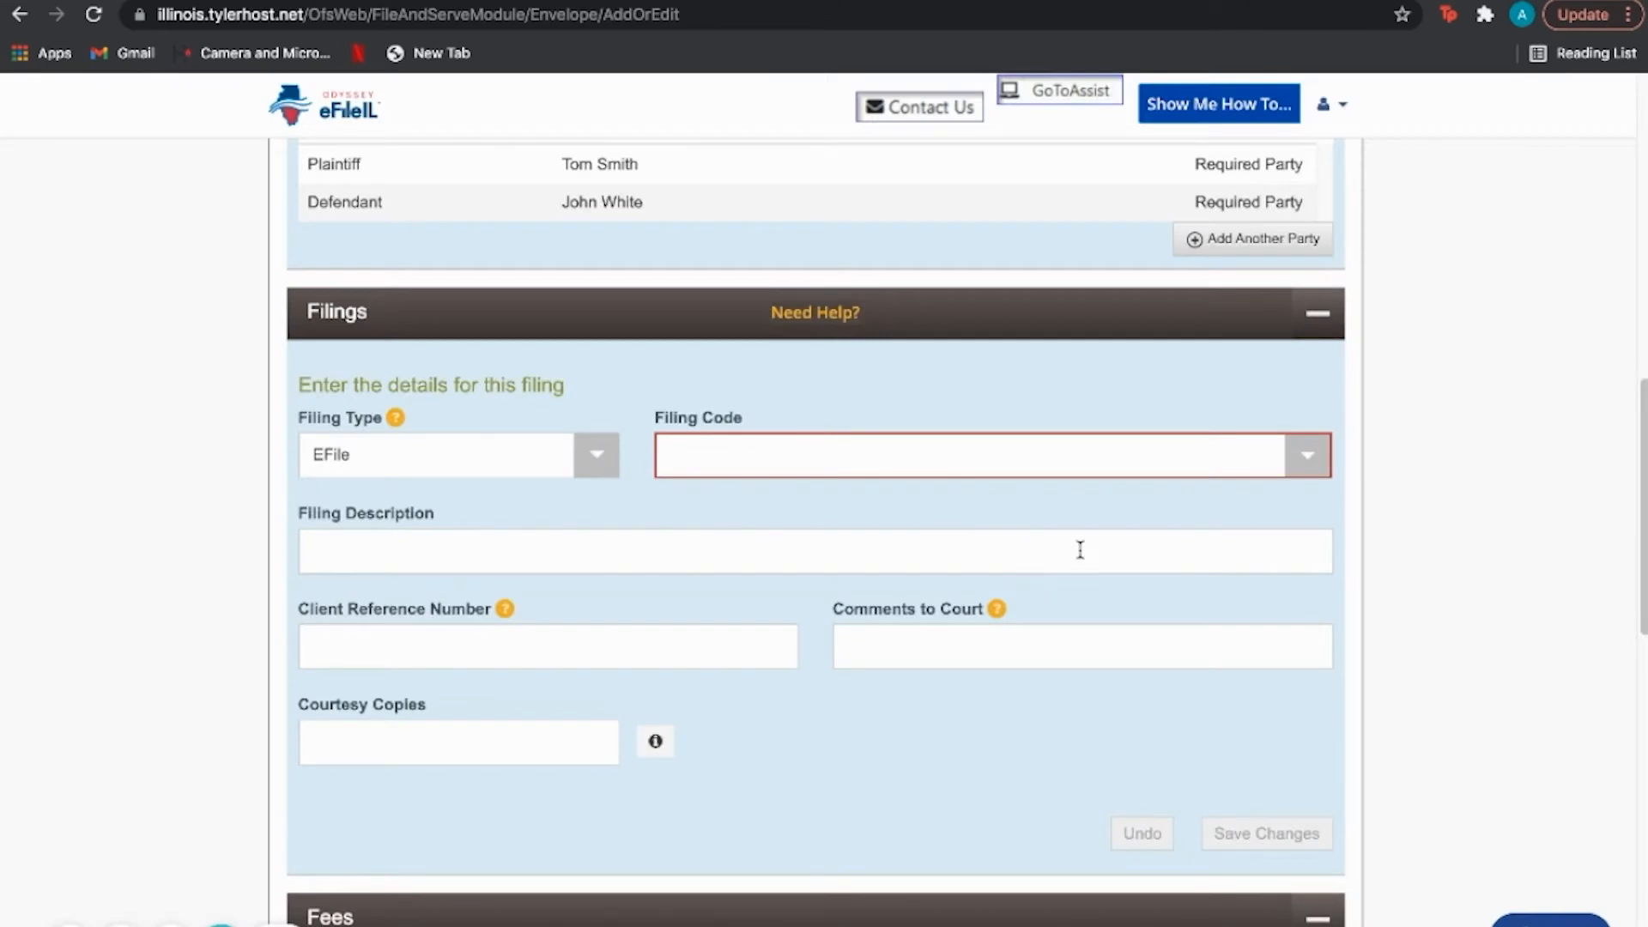
left_click(1307, 457)
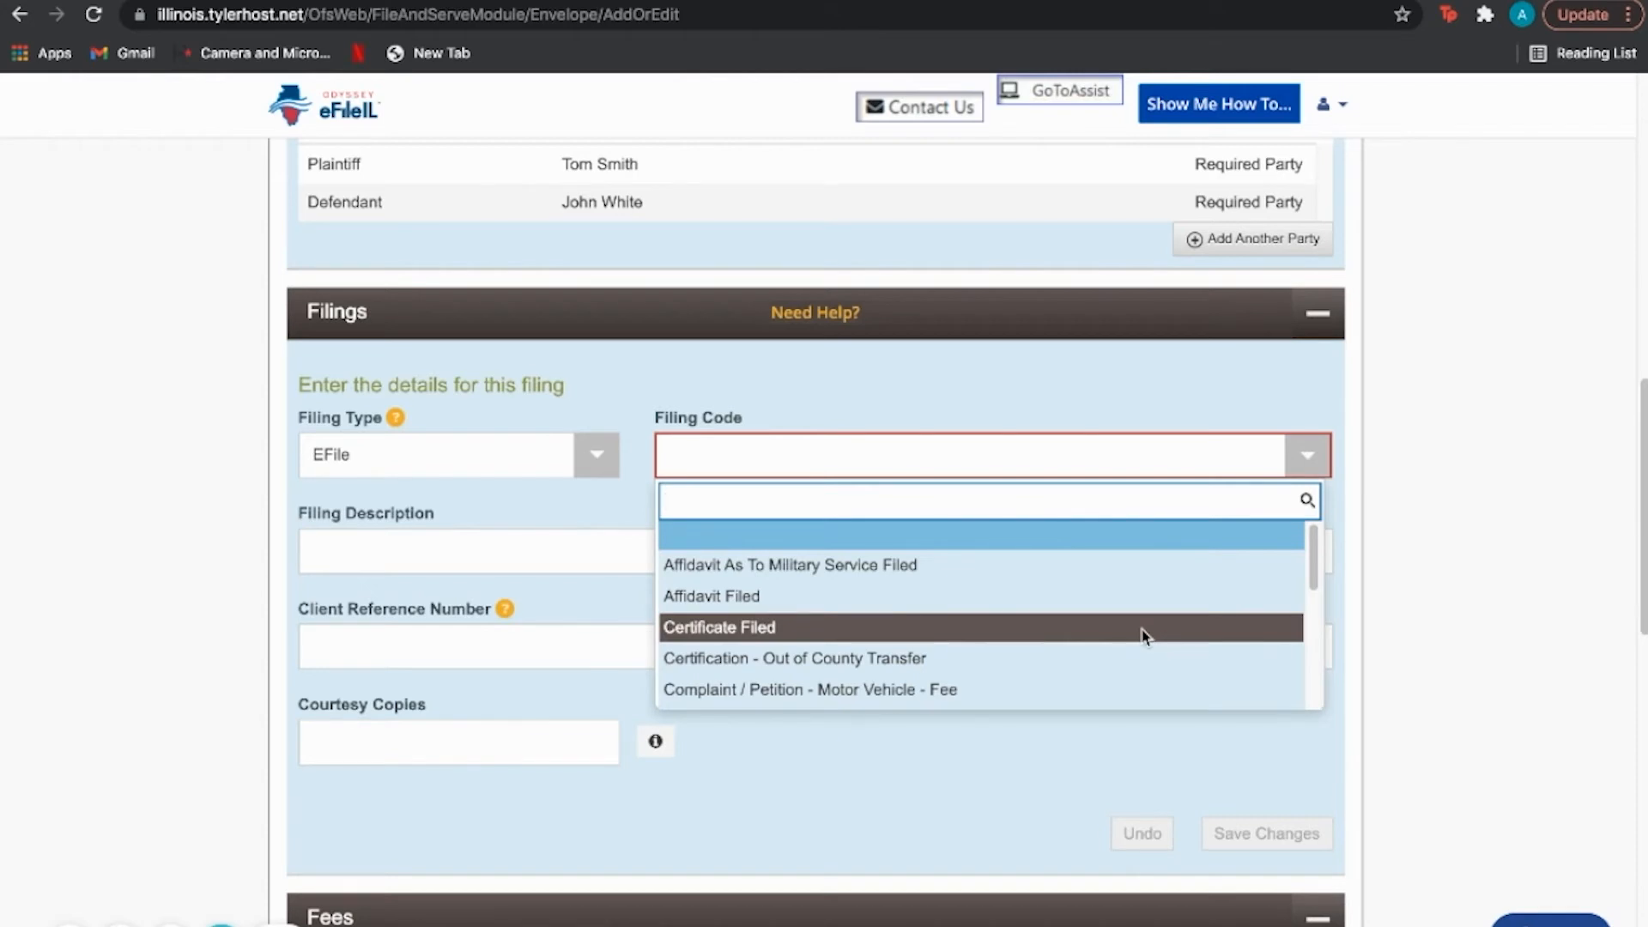
left_click(1141, 627)
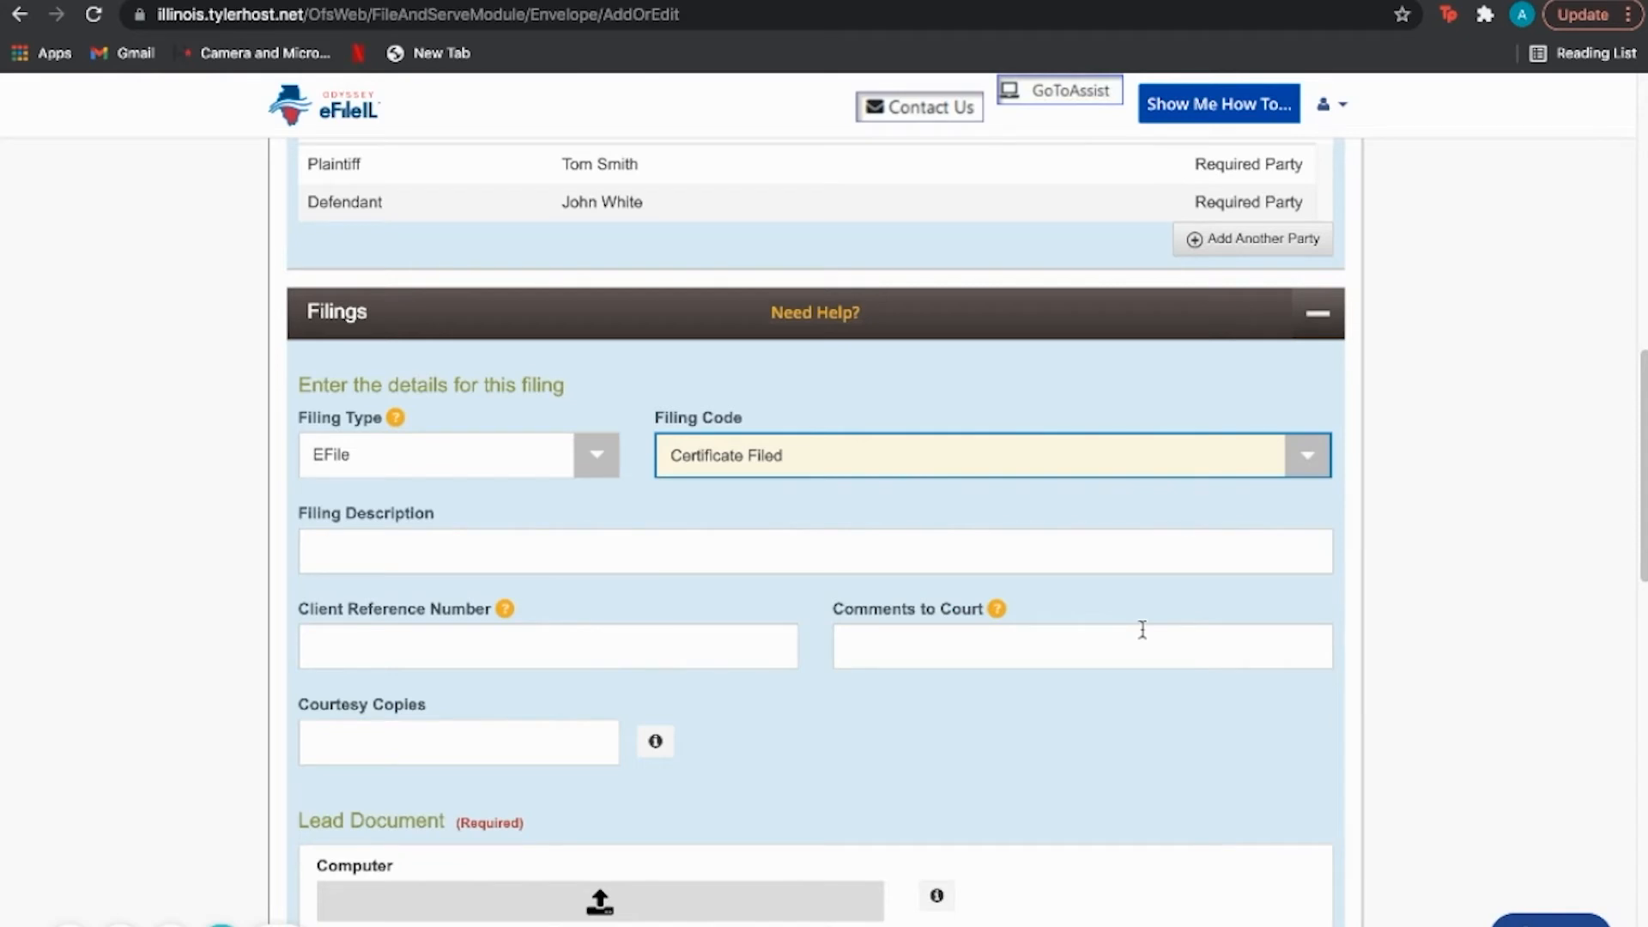
scroll(893, 631, "down", 1)
left_click(623, 543)
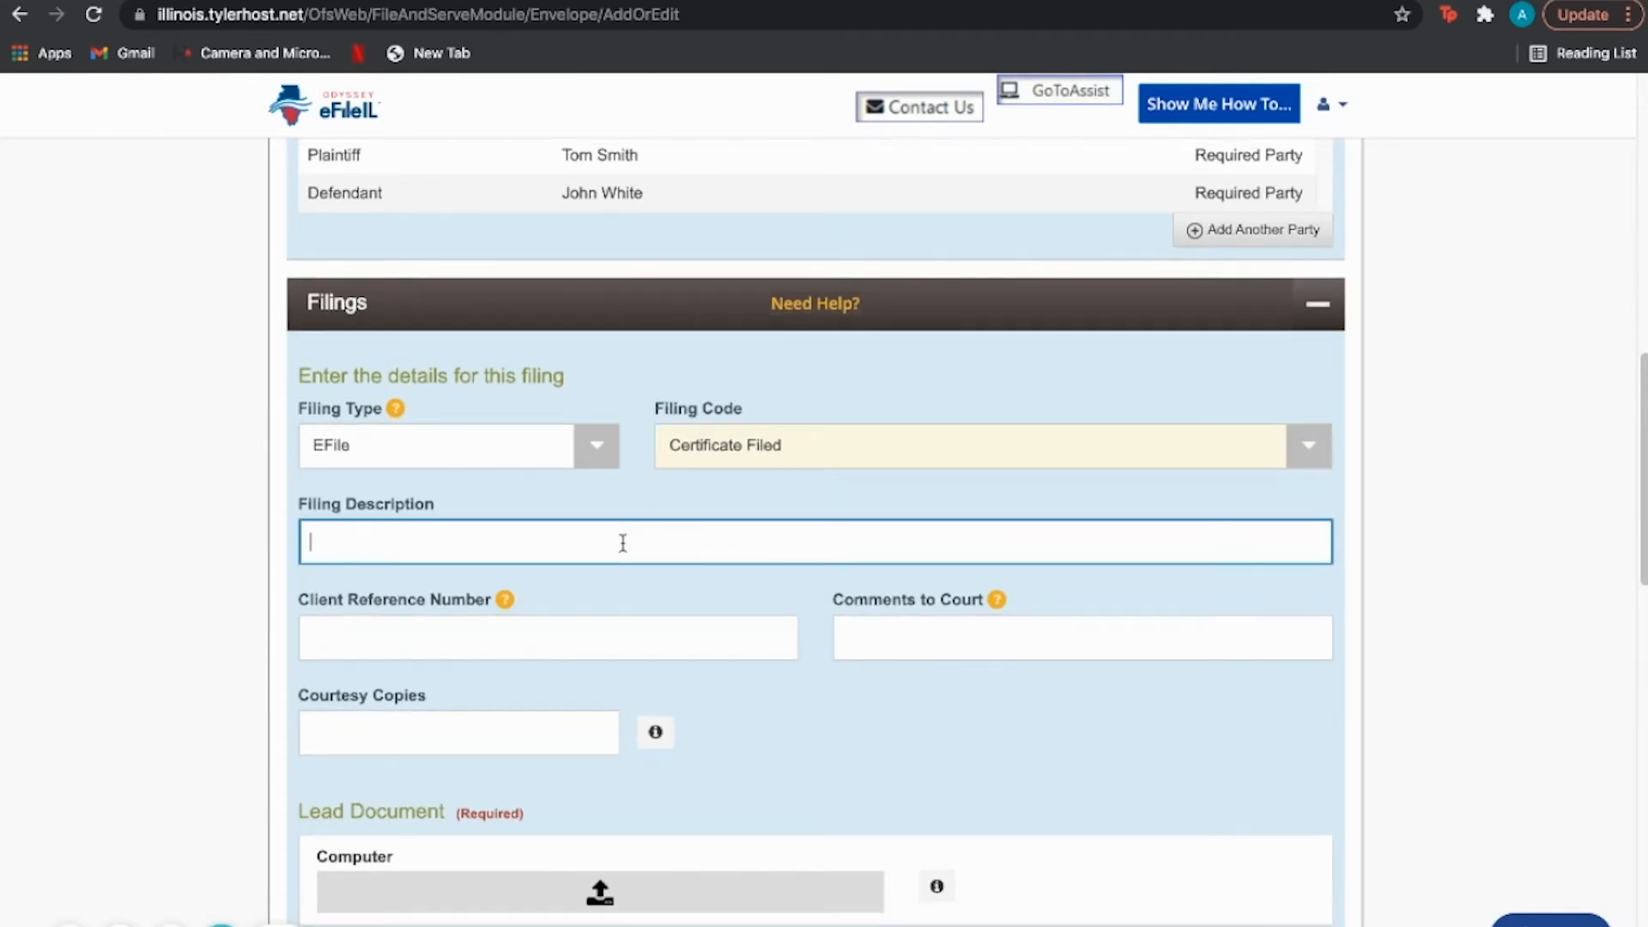
type("CAC")
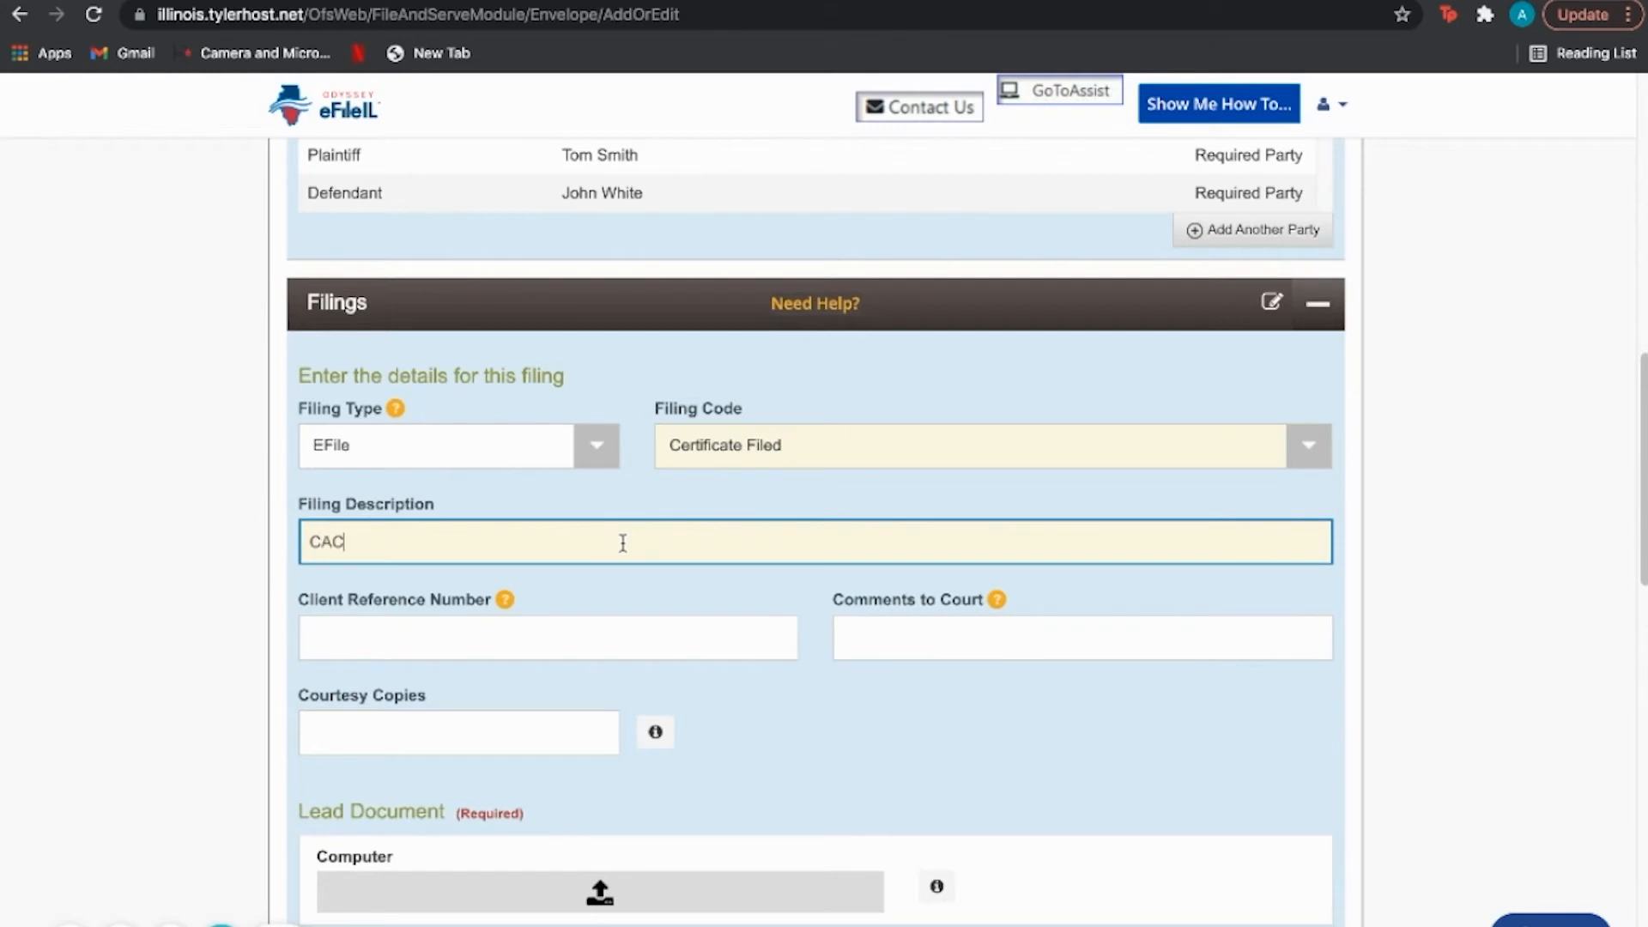
type("S")
Upload CVS.pdf as the Non-Confidential lead document and save the filing
left_click(771, 893)
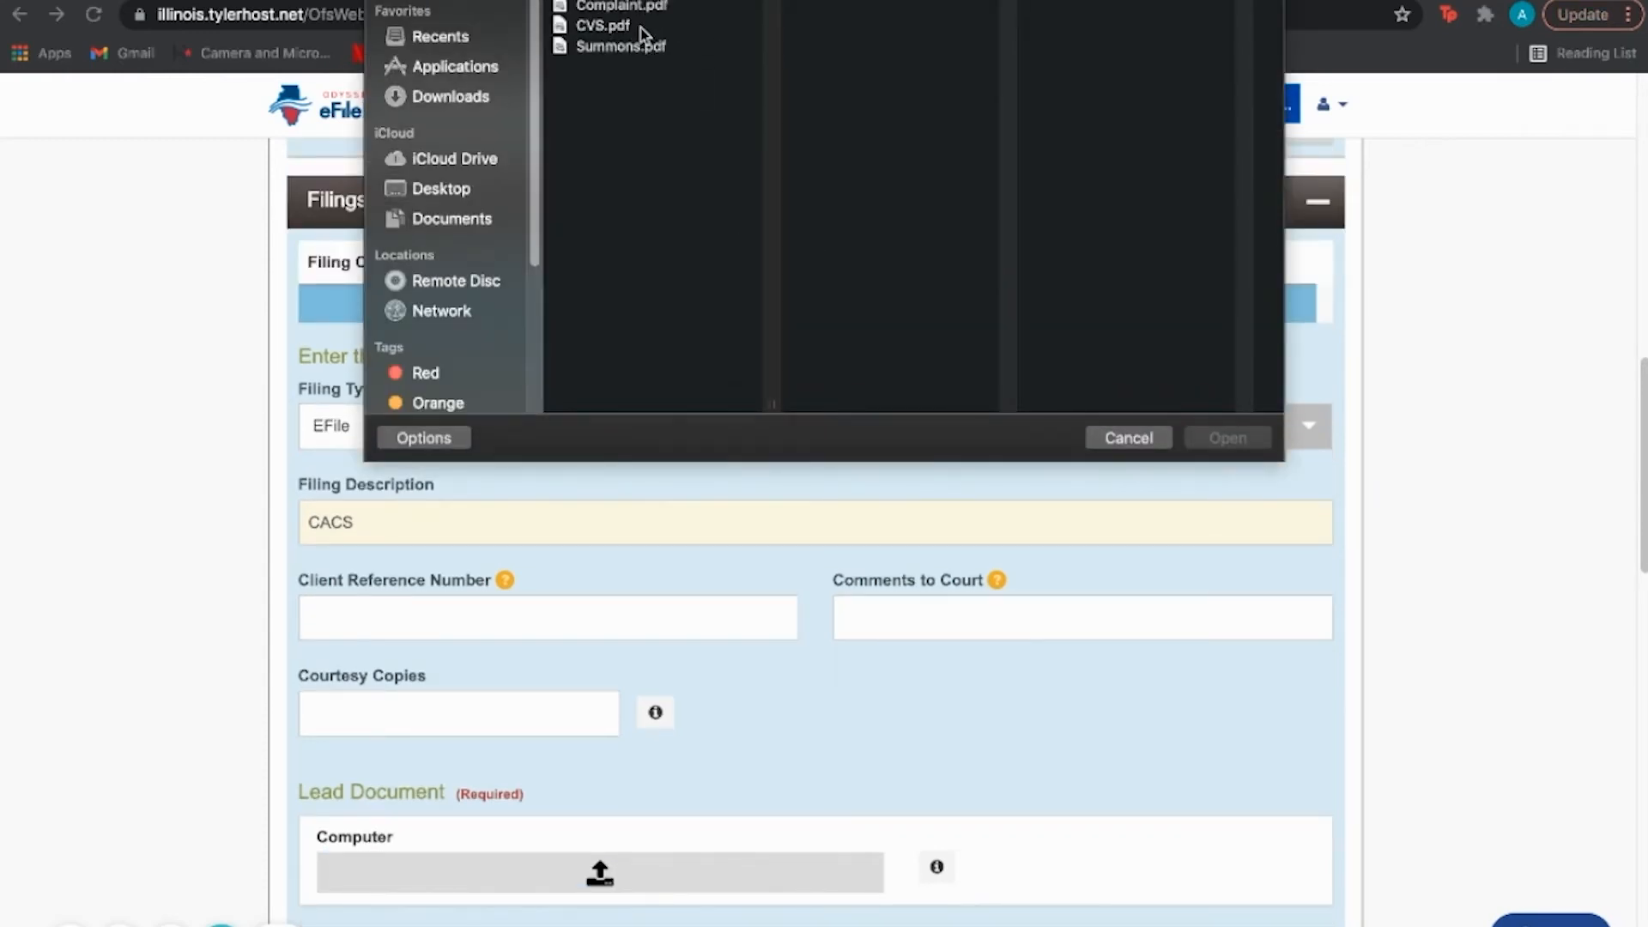
left_click(642, 29)
double_click(643, 28)
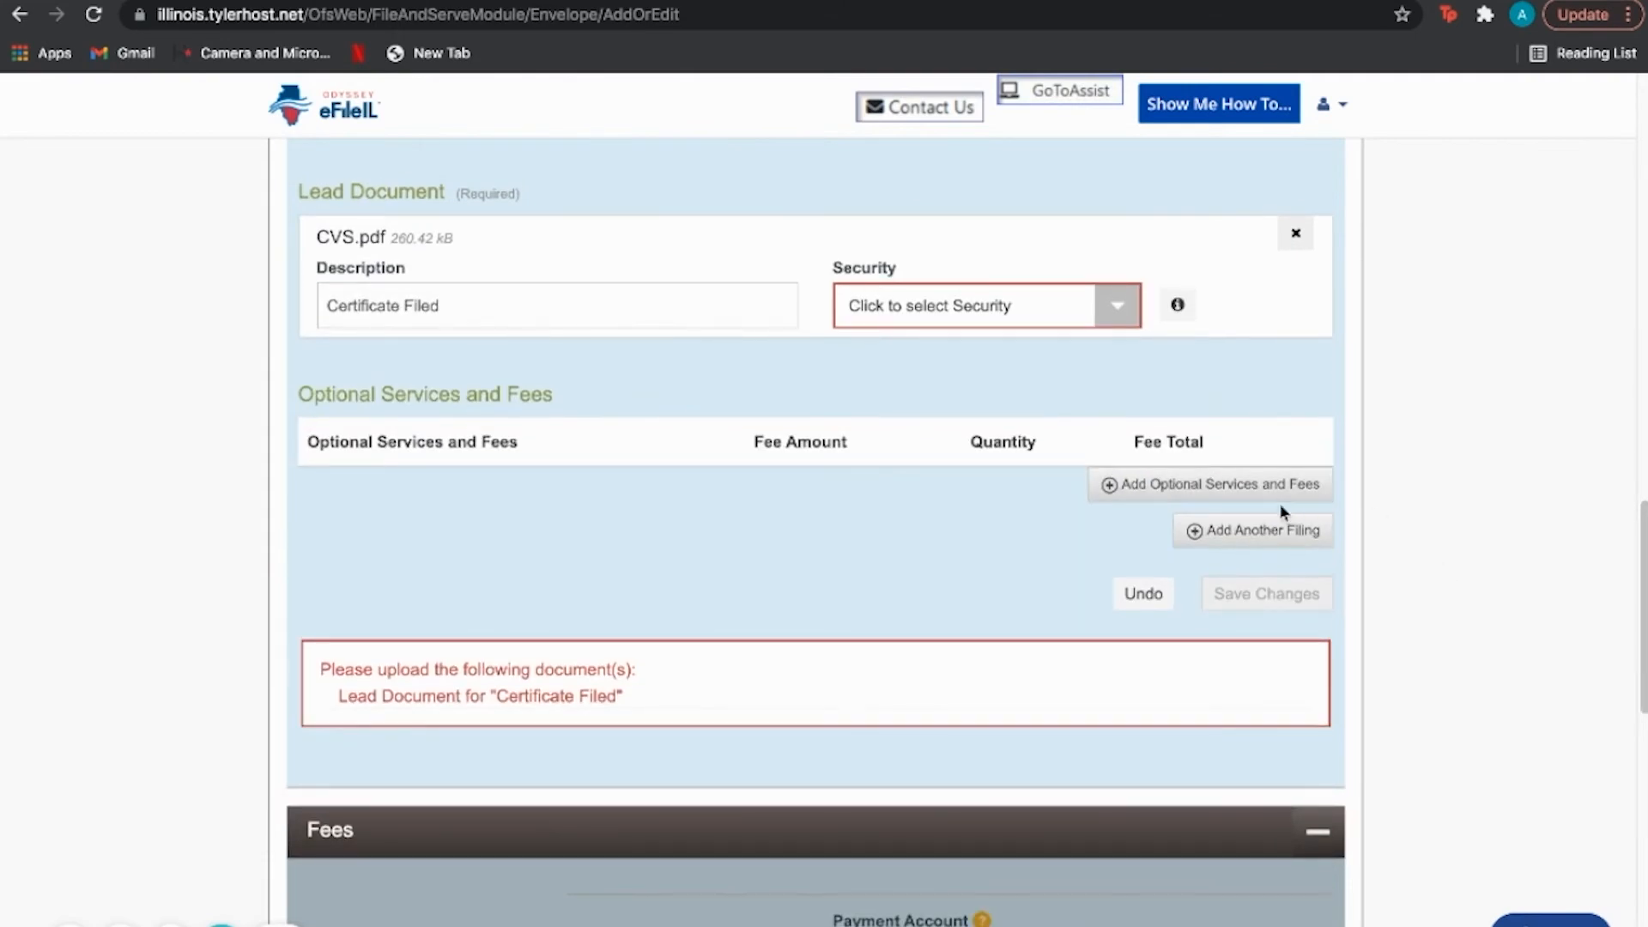
left_click(1028, 319)
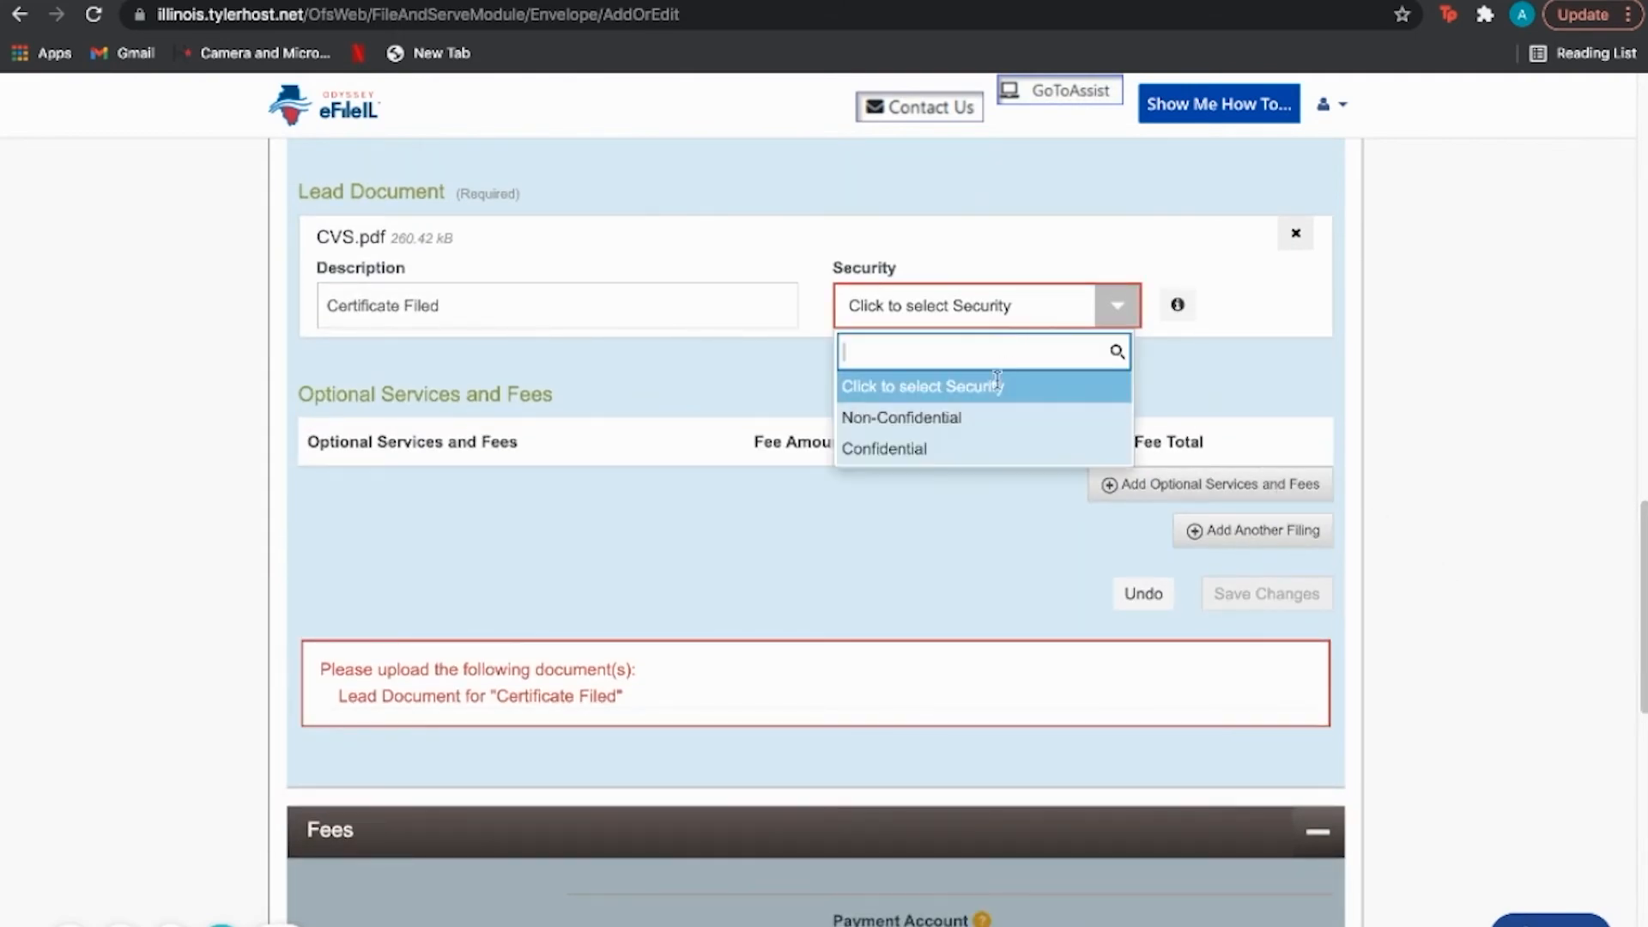
left_click(960, 421)
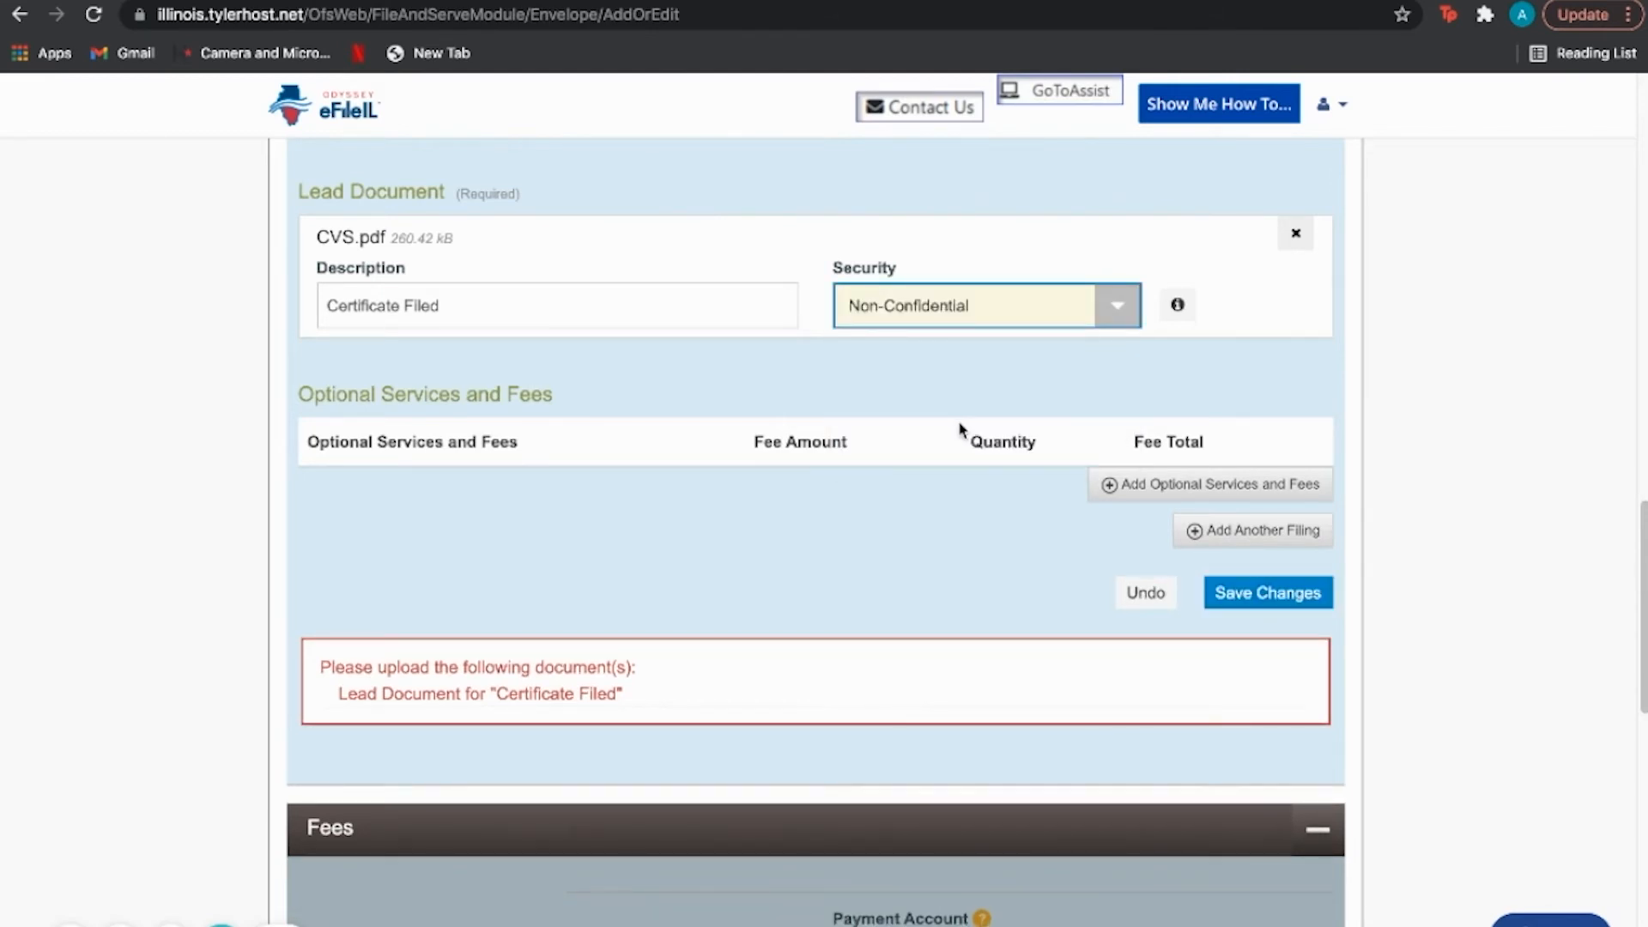
left_click(1262, 600)
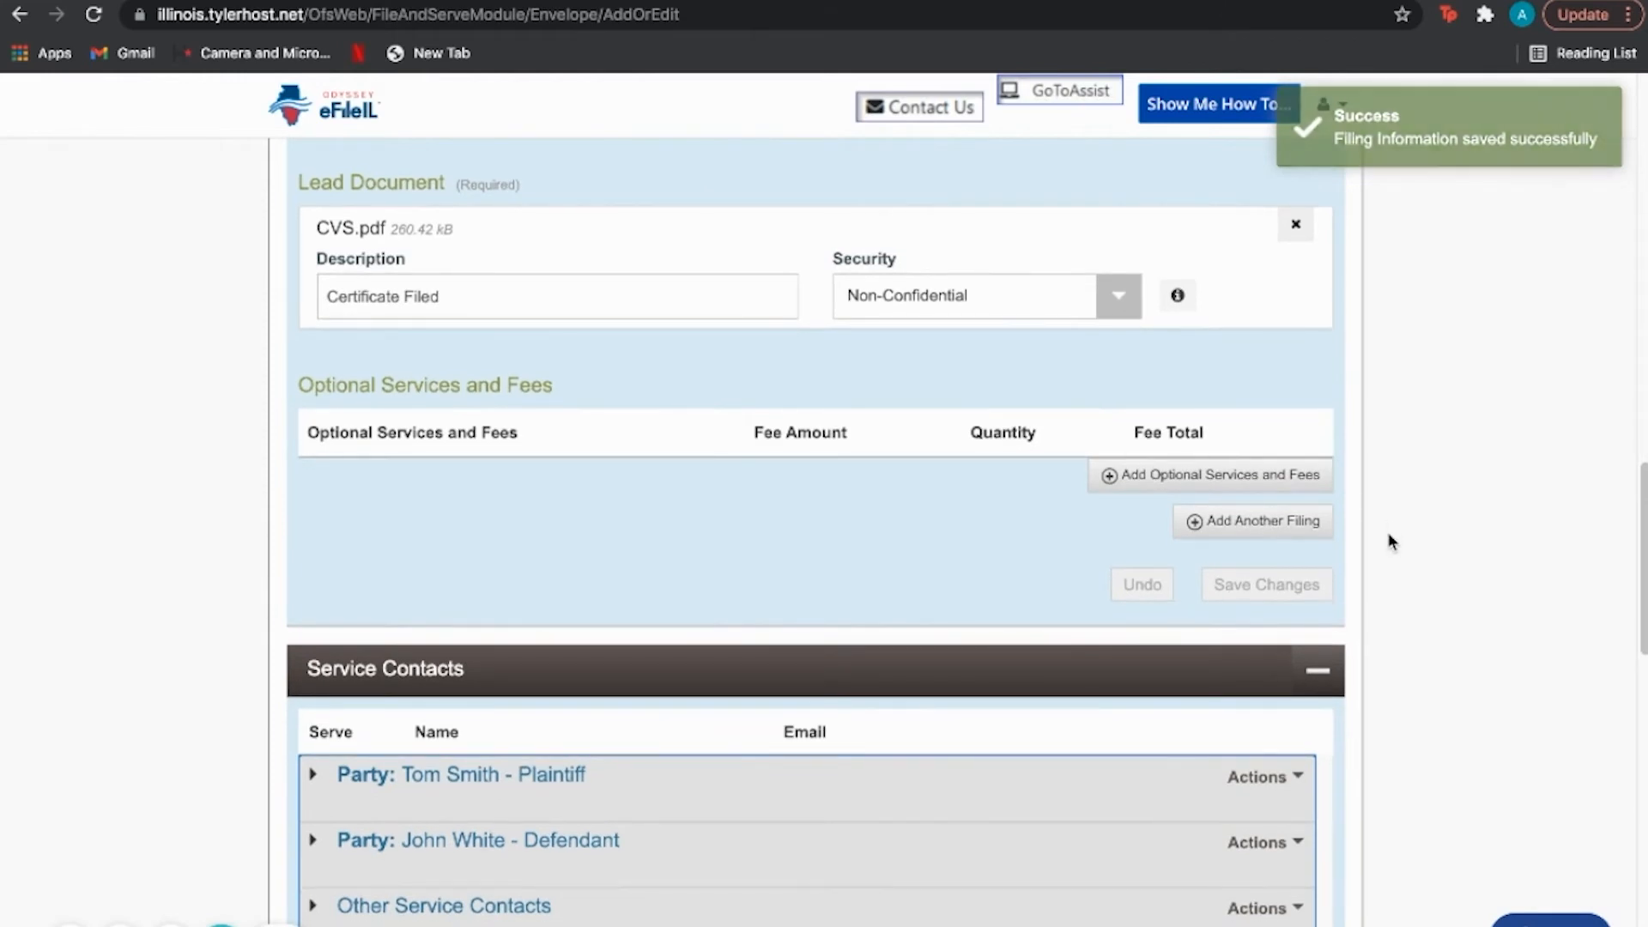
Add a second filing with code Complaint / Petition - Motor Vehicle - Fee, described 'Complain'
scroll(1391, 541, "down", 2)
scroll(1390, 546, "down", 3)
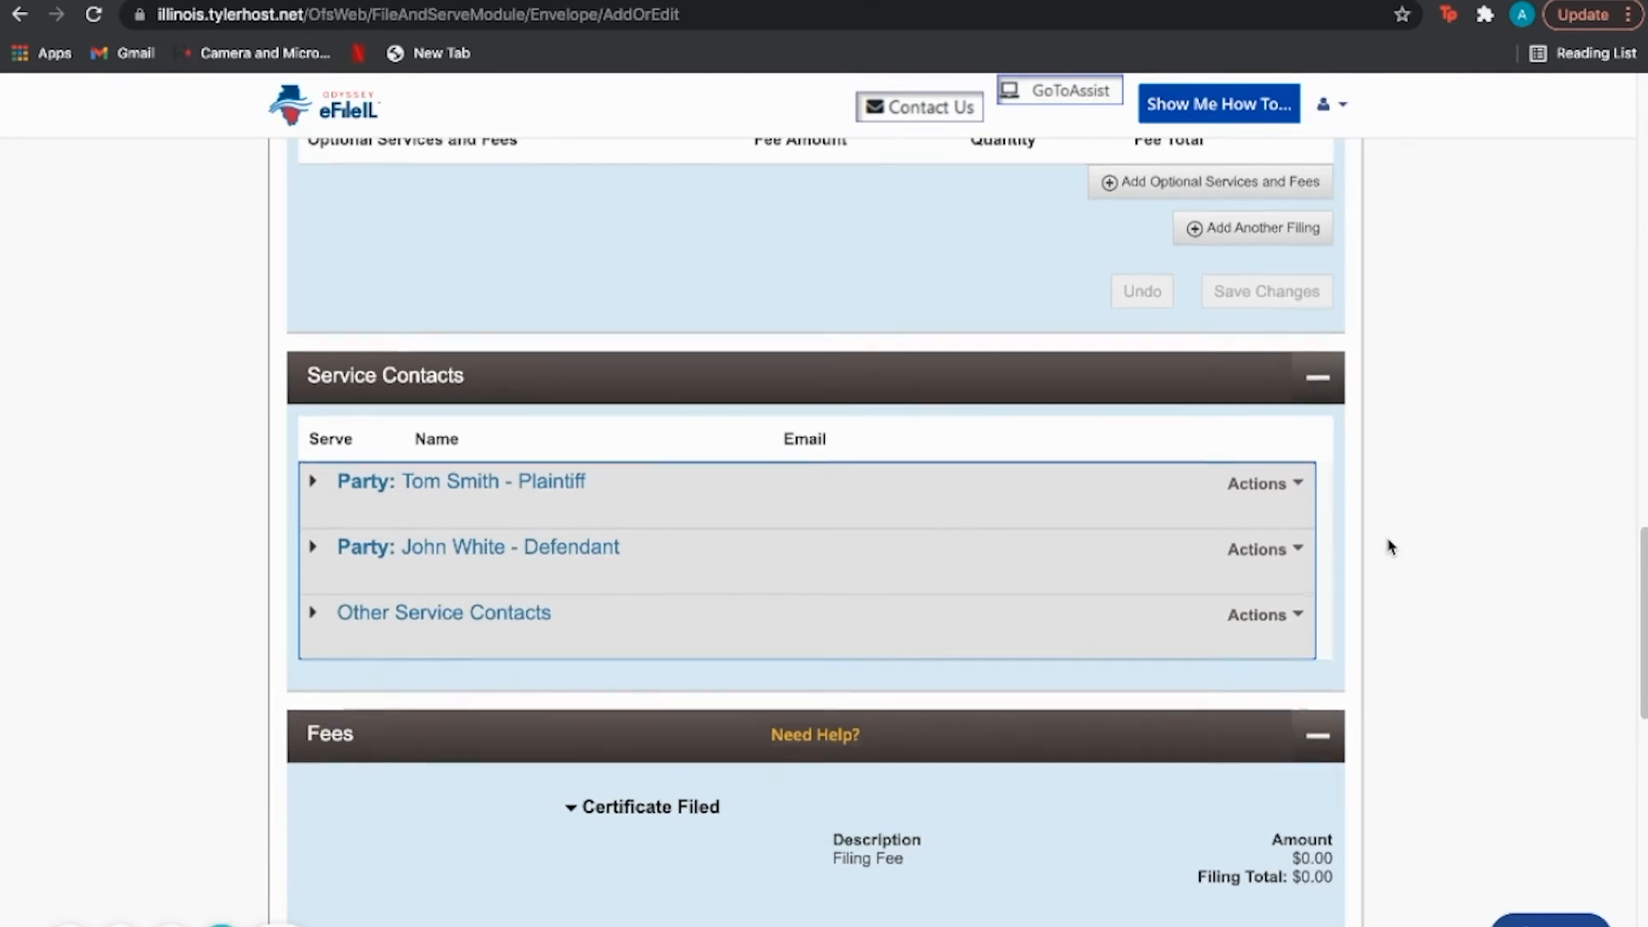
scroll(1390, 546, "up", 4)
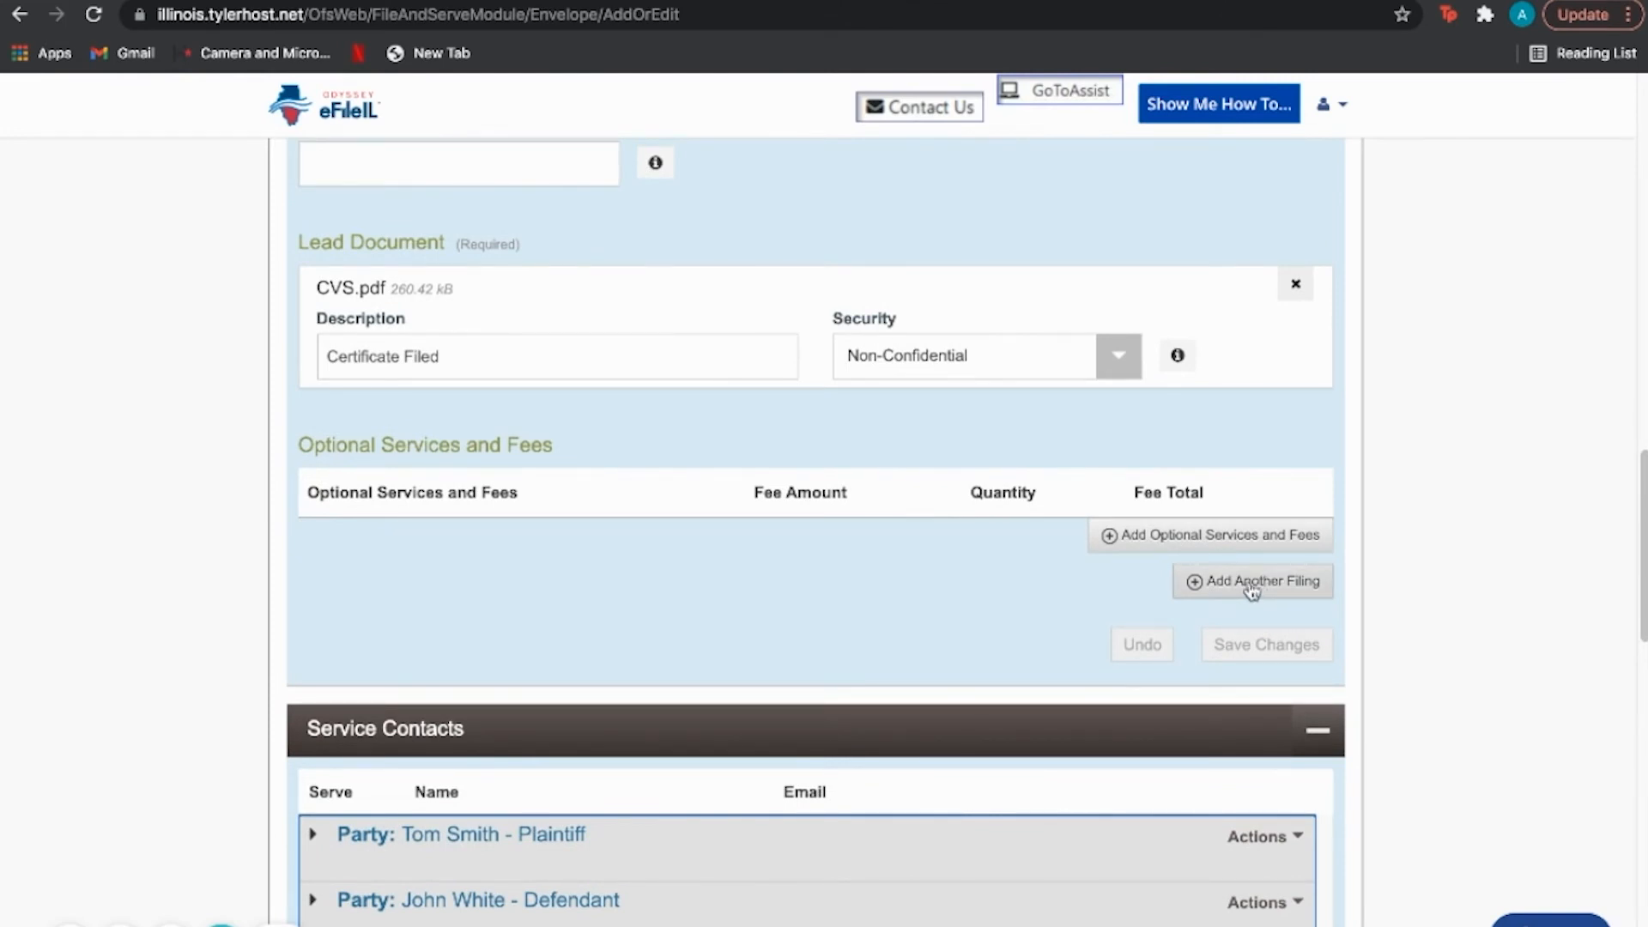
left_click(1252, 583)
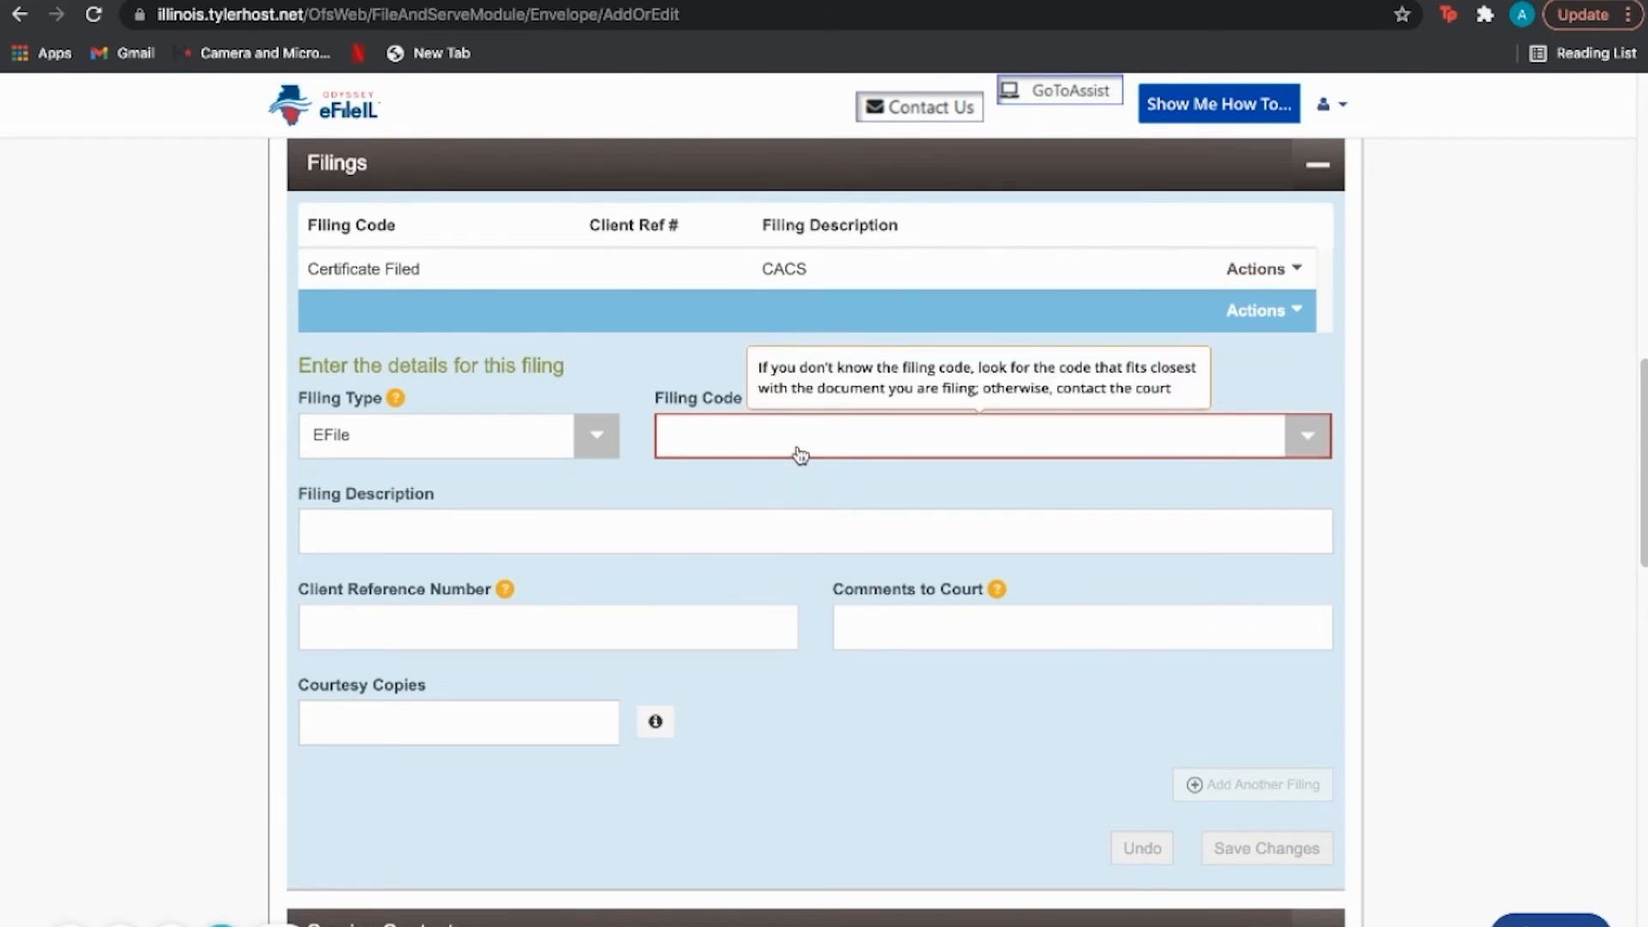
left_click(800, 455)
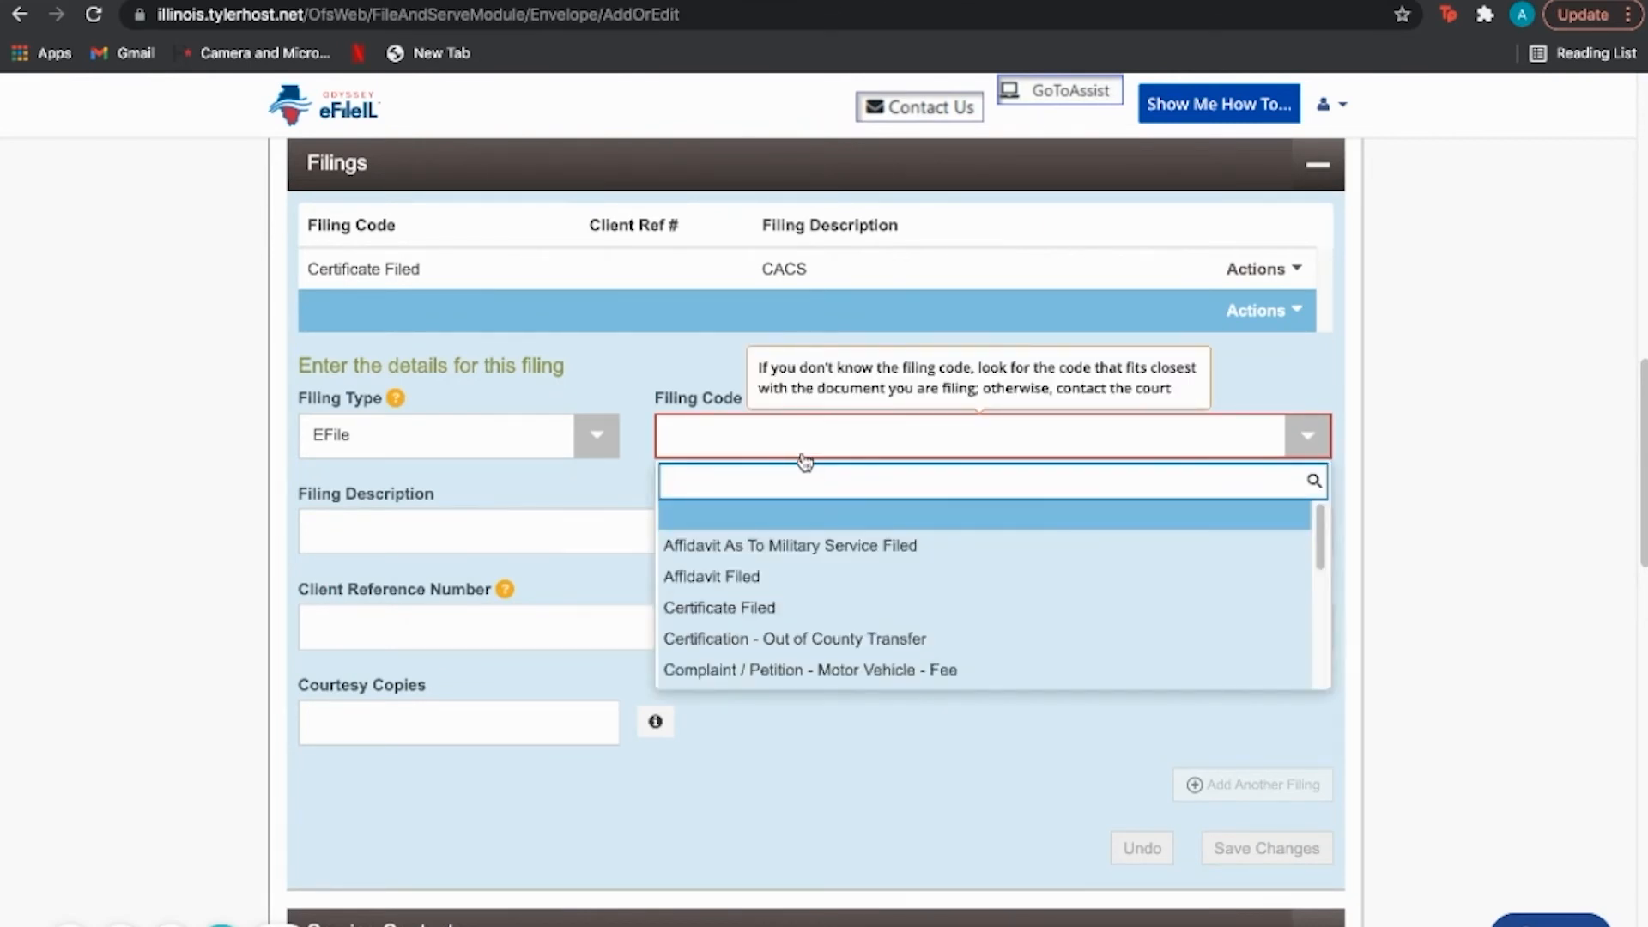
type("comp")
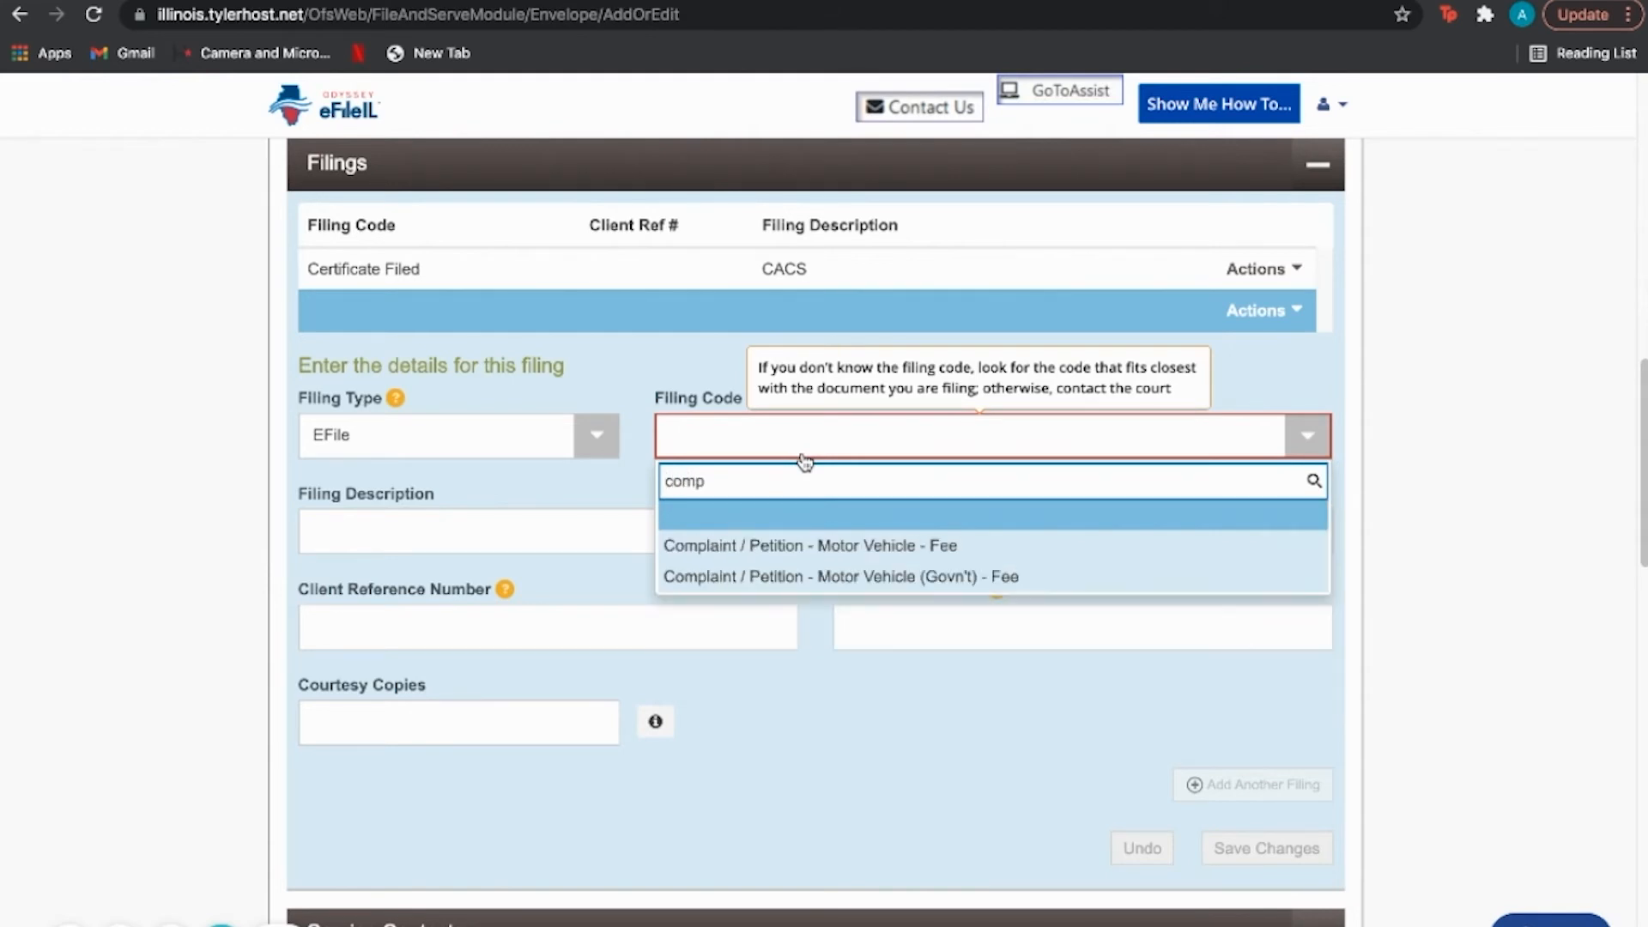
left_click(879, 548)
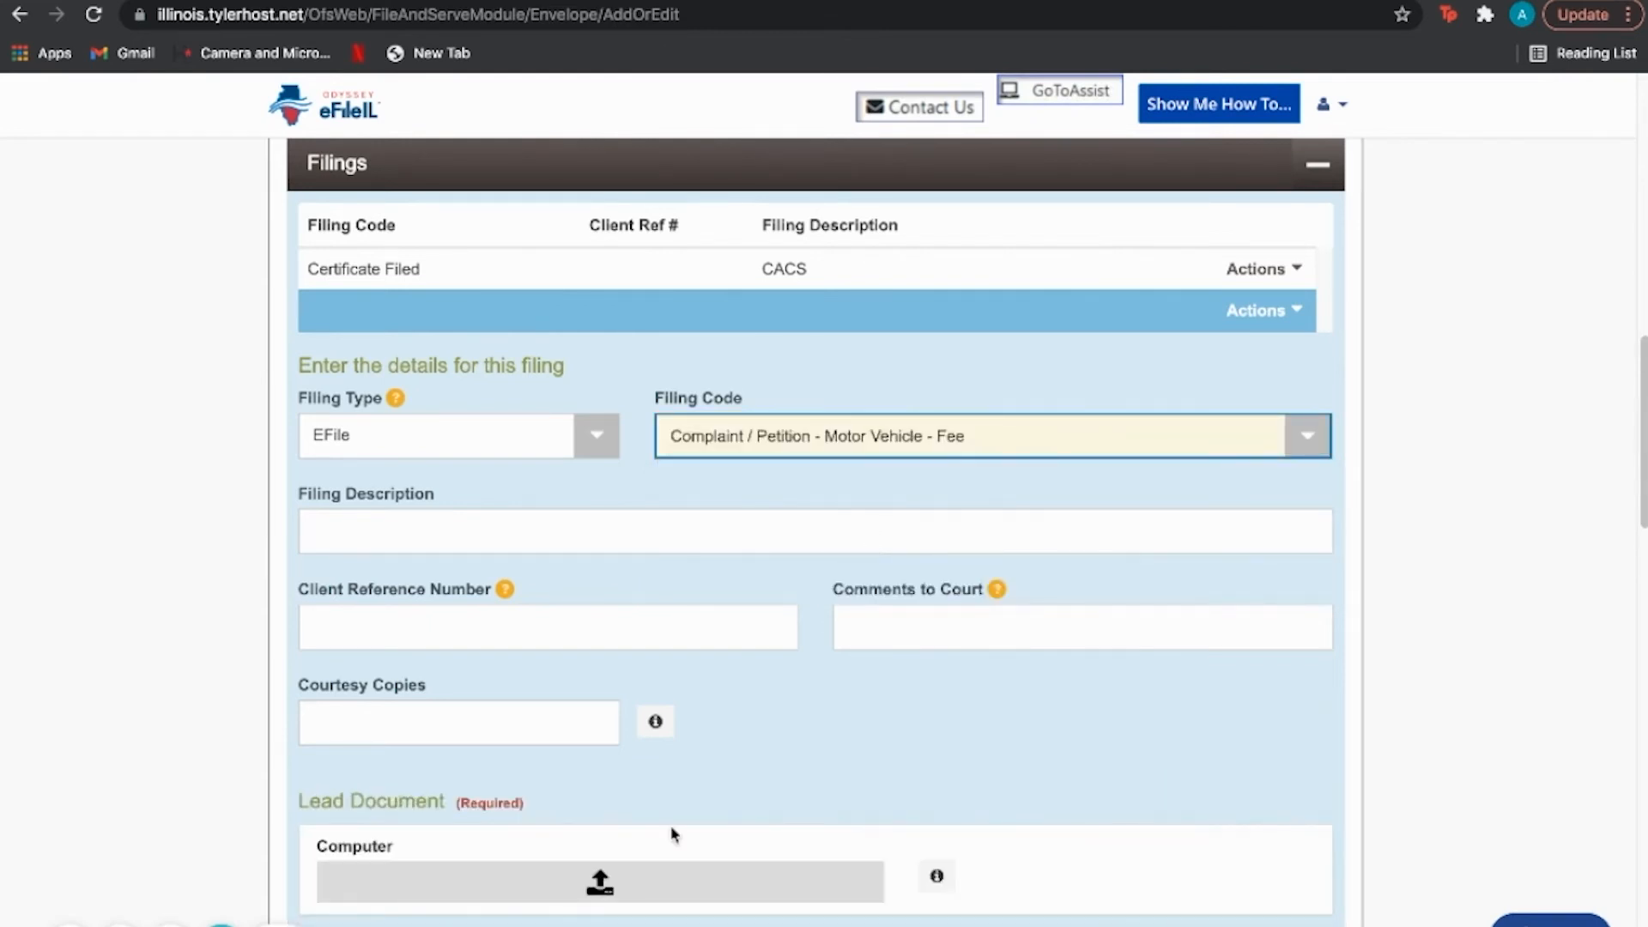
left_click(409, 538)
type("Comp")
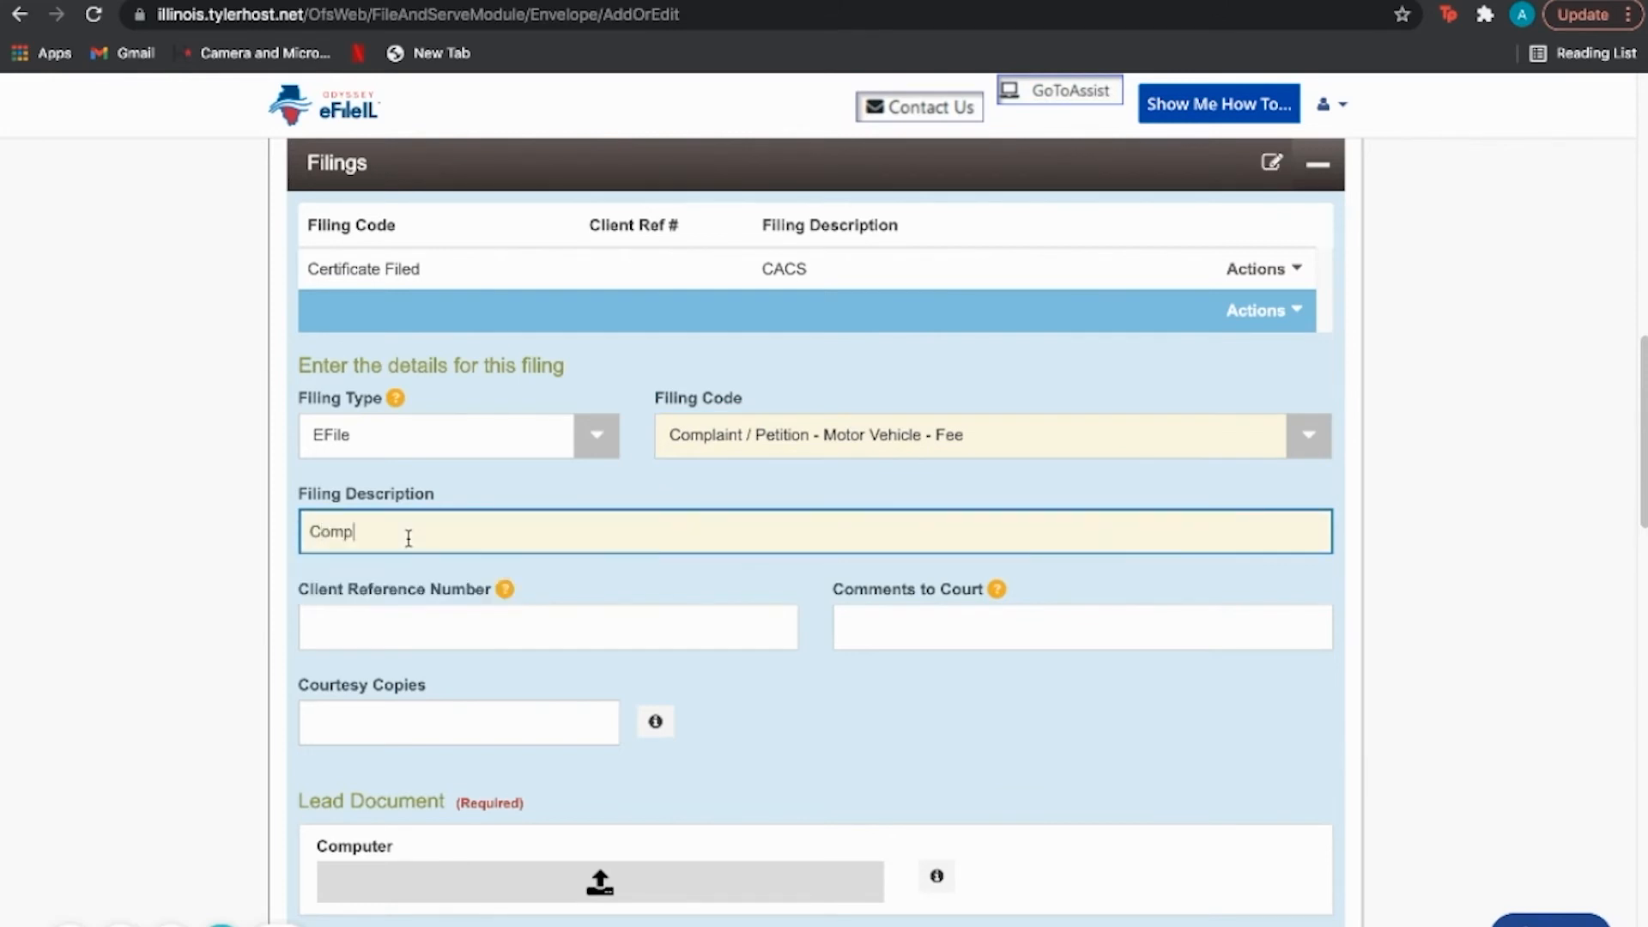
type("laint")
Upload Complaint.pdf as the Non-Confidential lead document and save the complaint filing
left_click(590, 886)
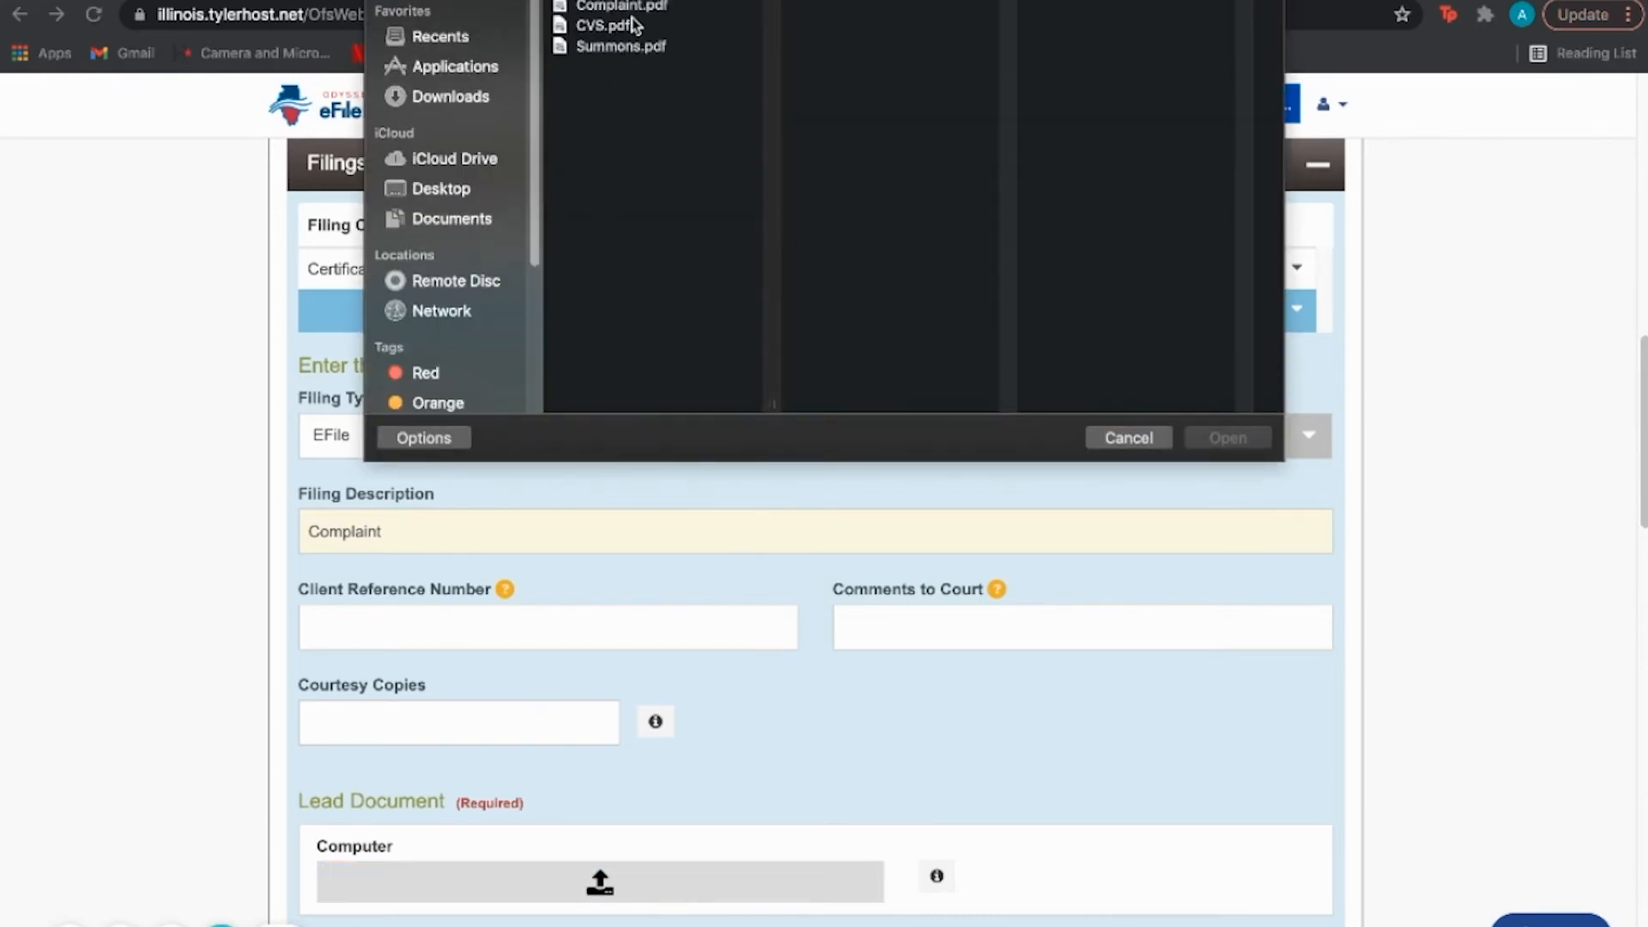
double_click(636, 7)
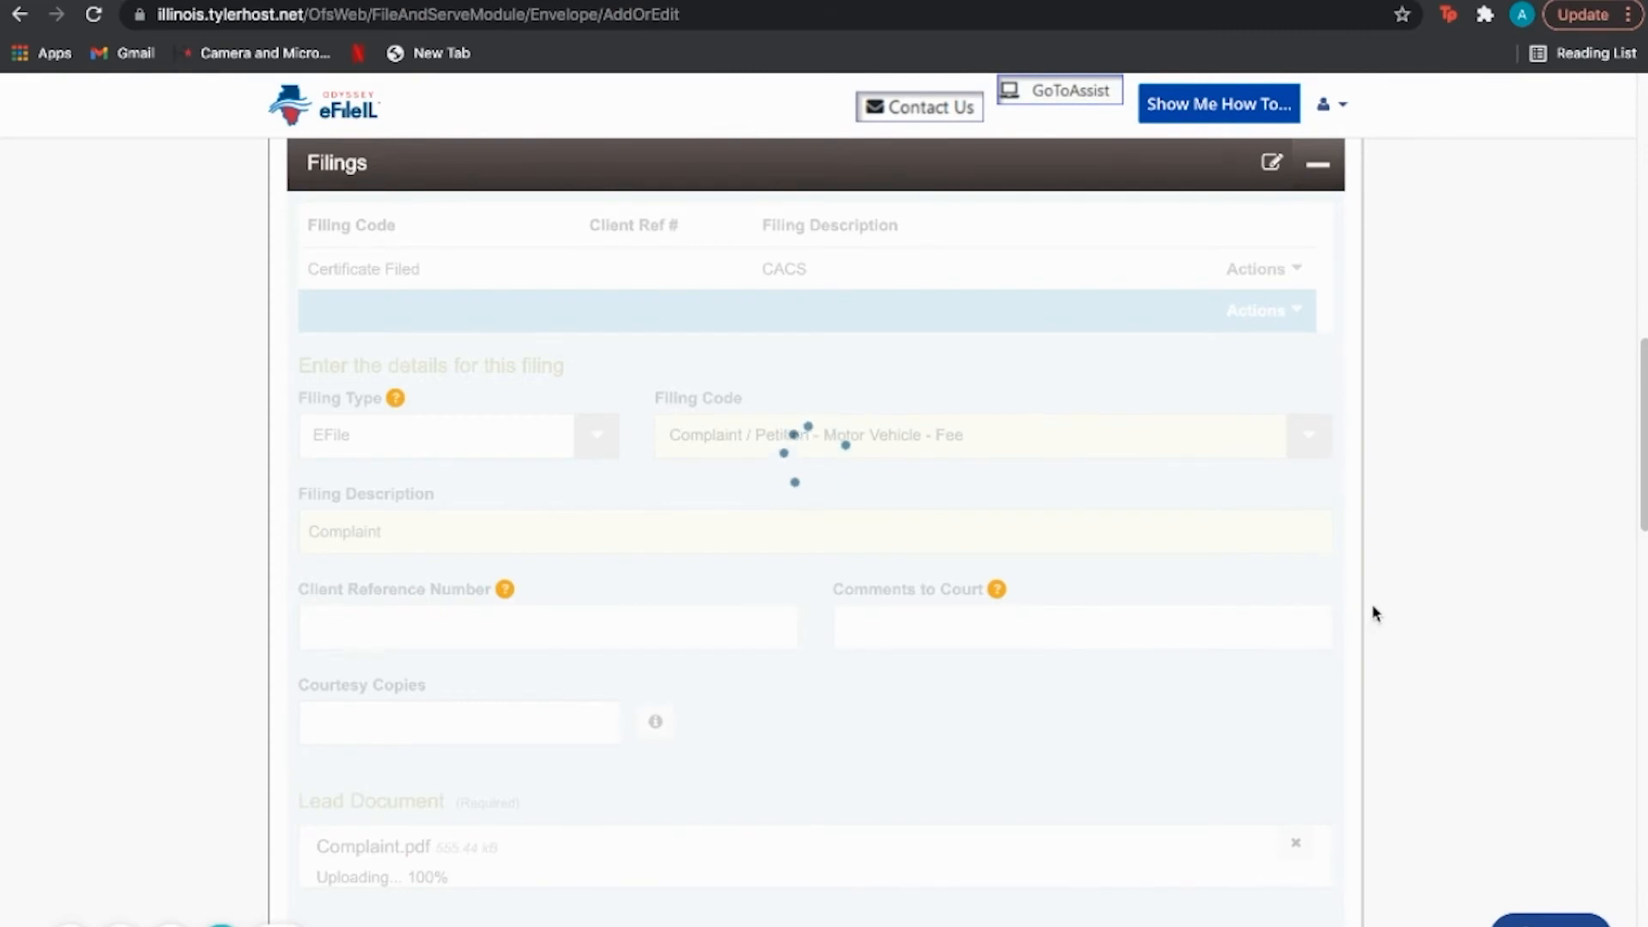
scroll(1372, 608, "down", 4)
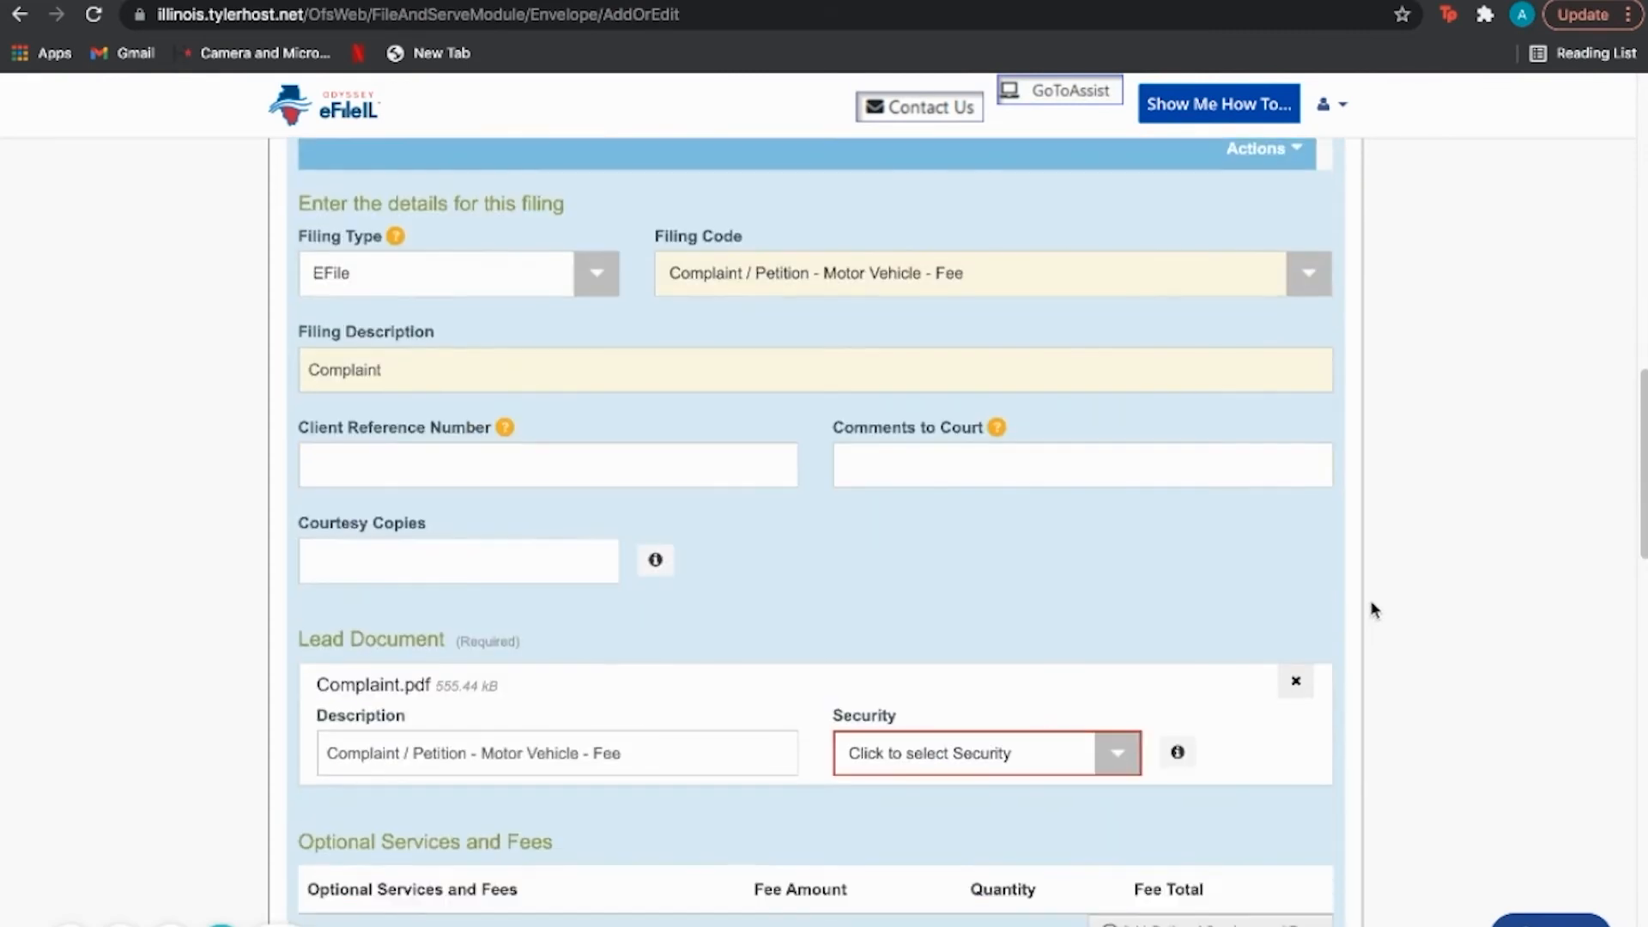
left_click(1045, 594)
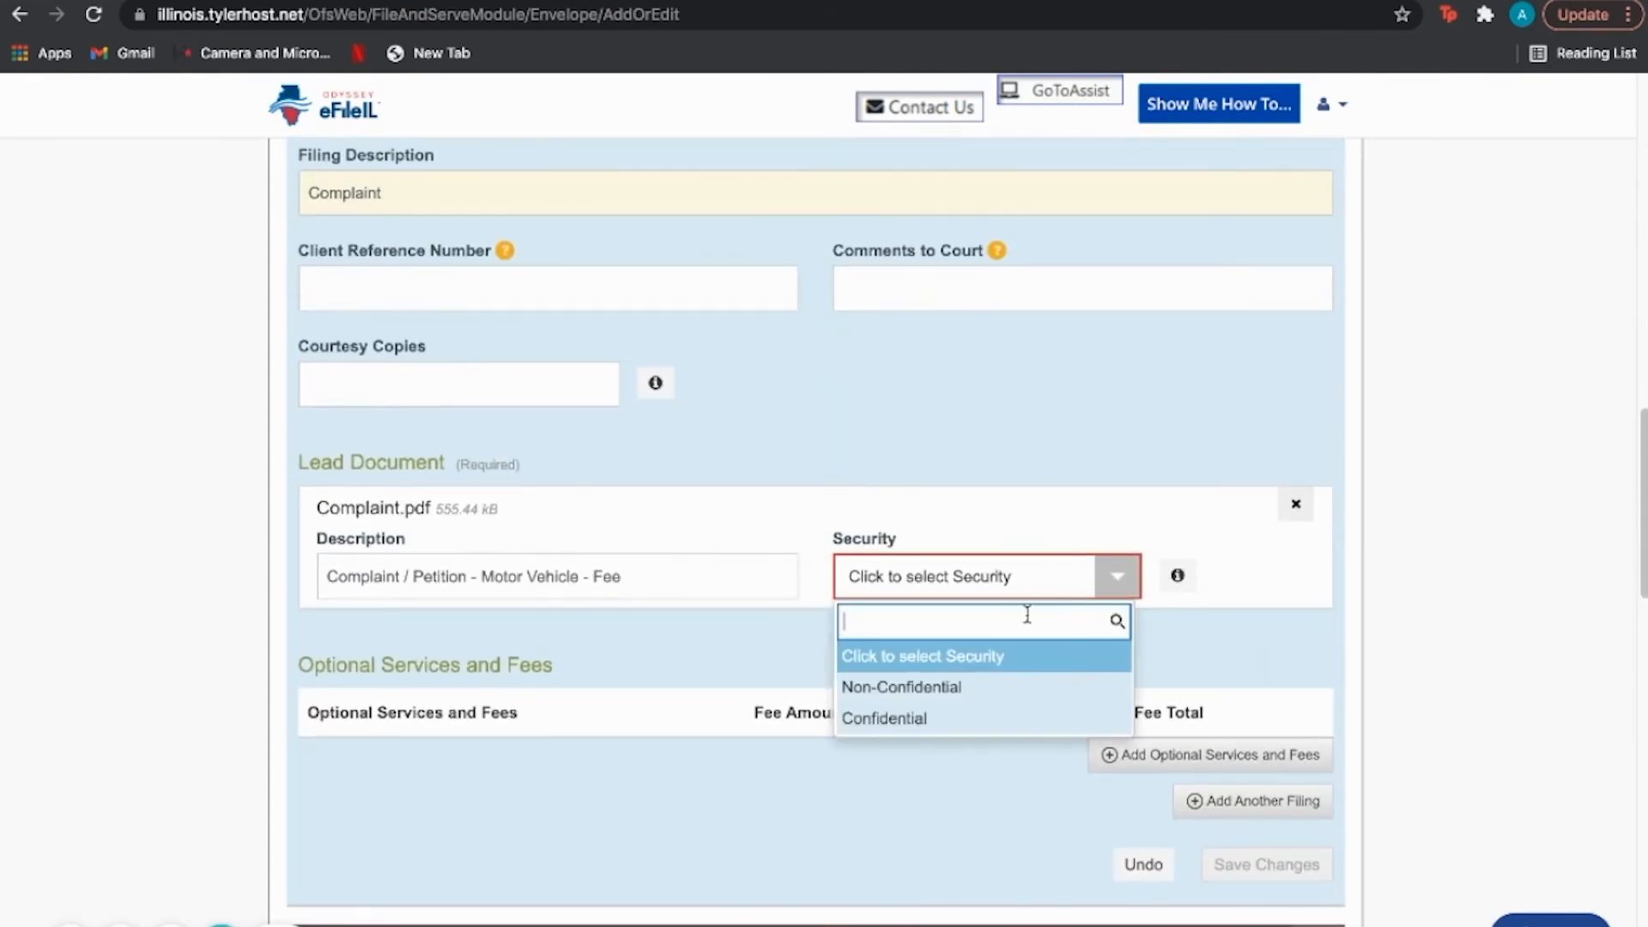
left_click(982, 687)
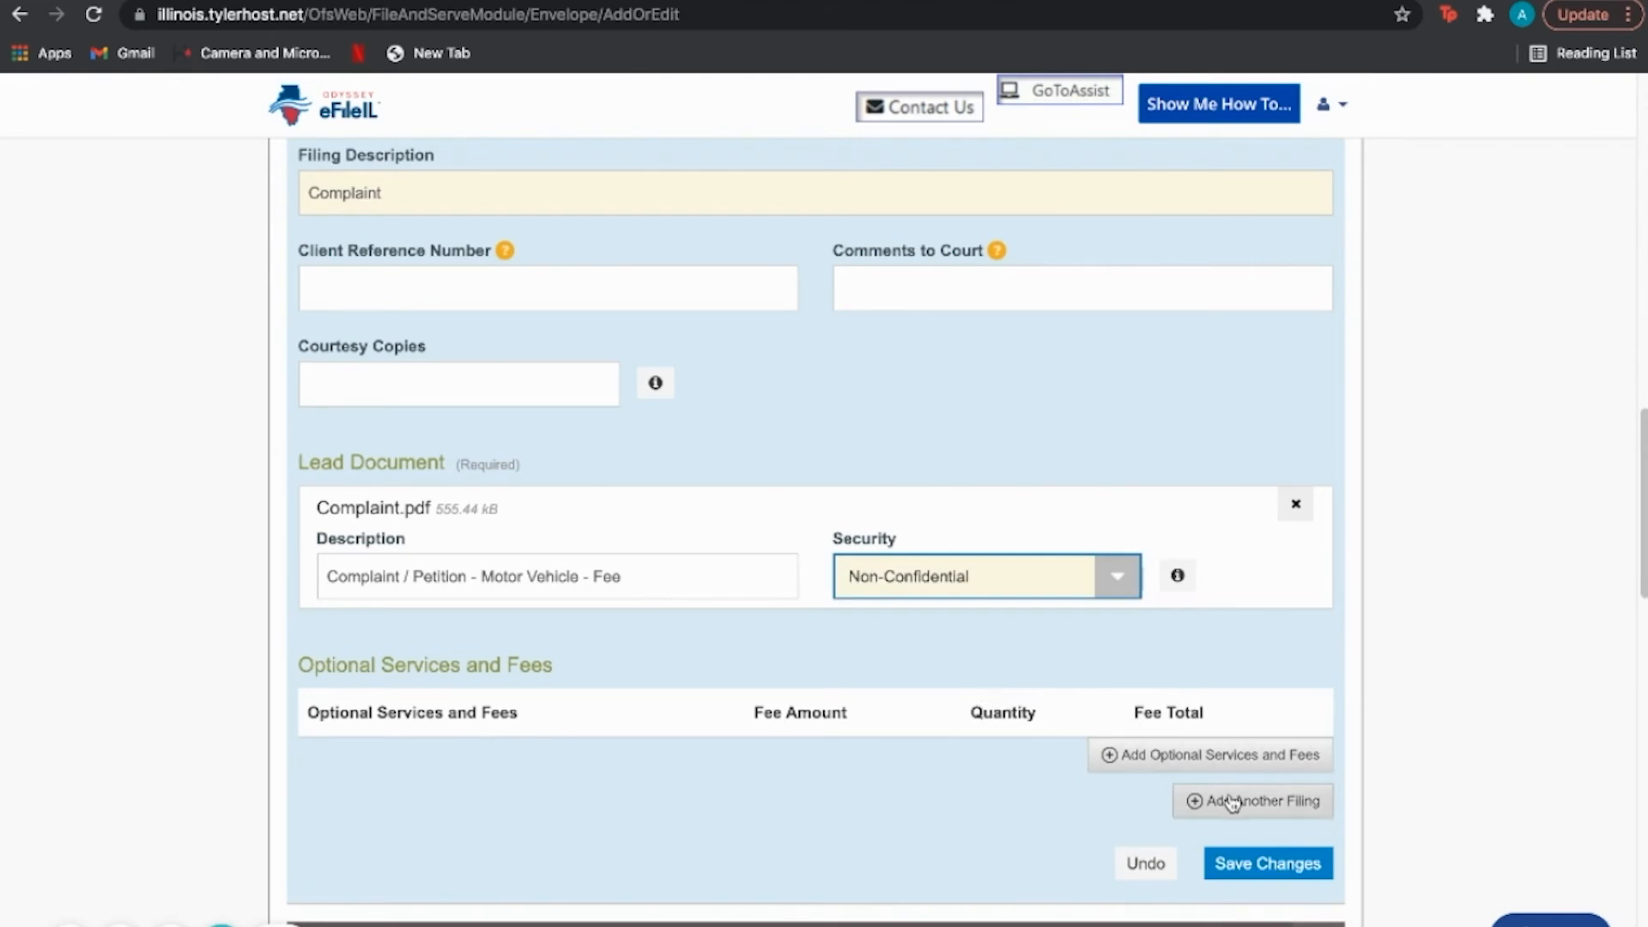
left_click(1270, 871)
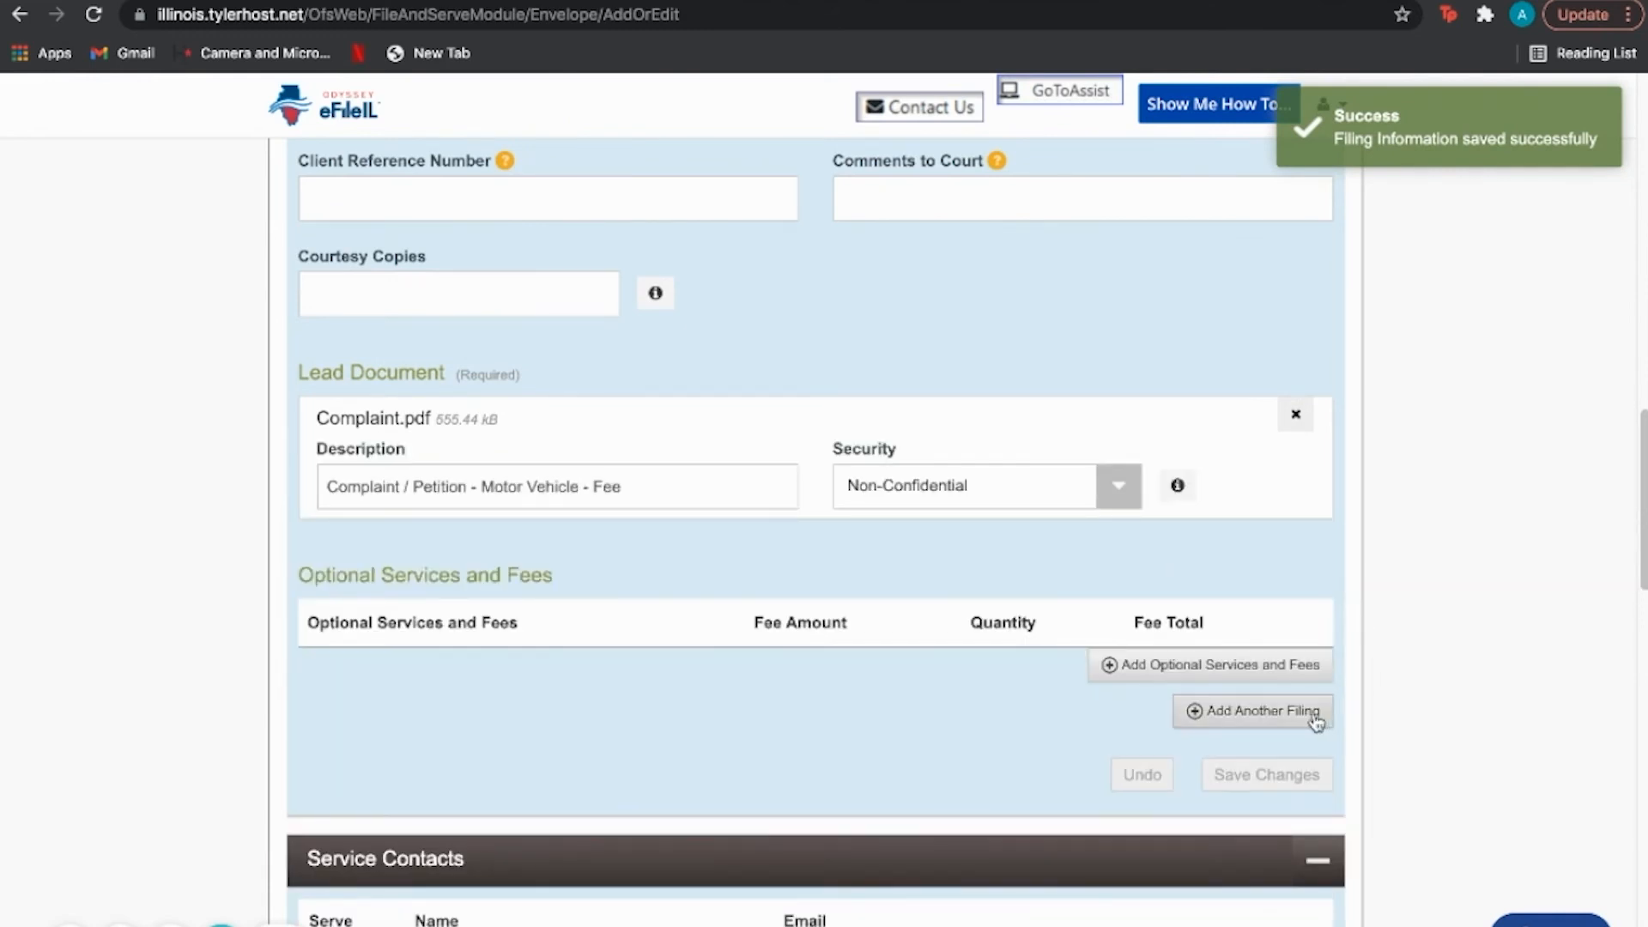
Add a third filing with code Summons Issued And Returnable, described 'Summon'
left_click(1303, 715)
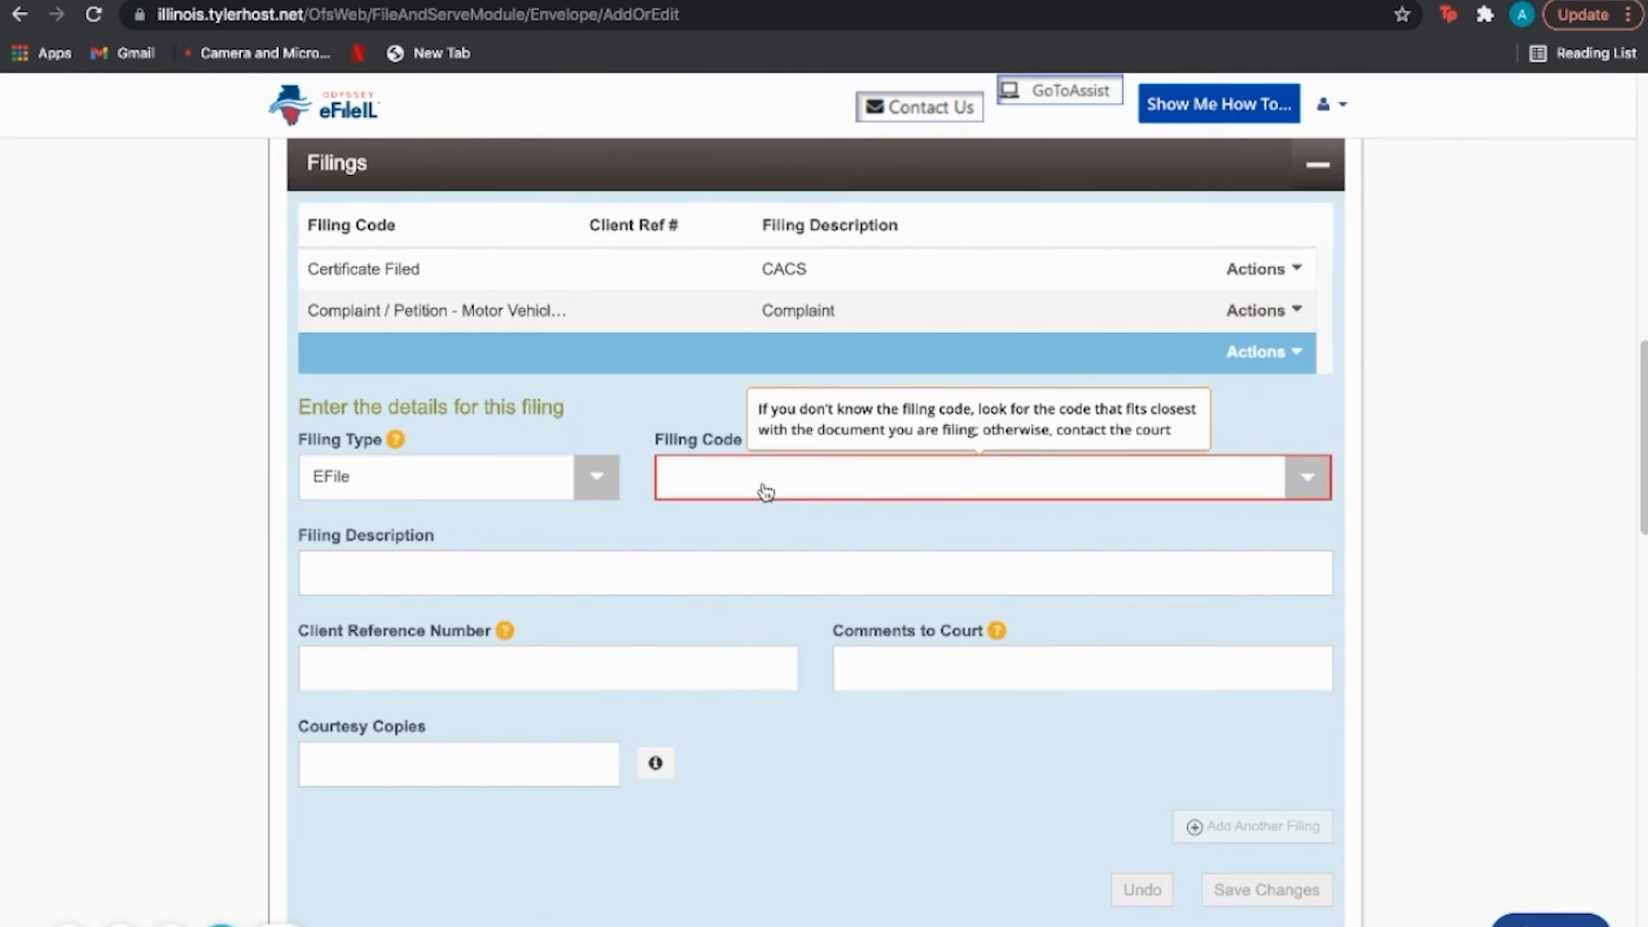
left_click(763, 489)
type("summ")
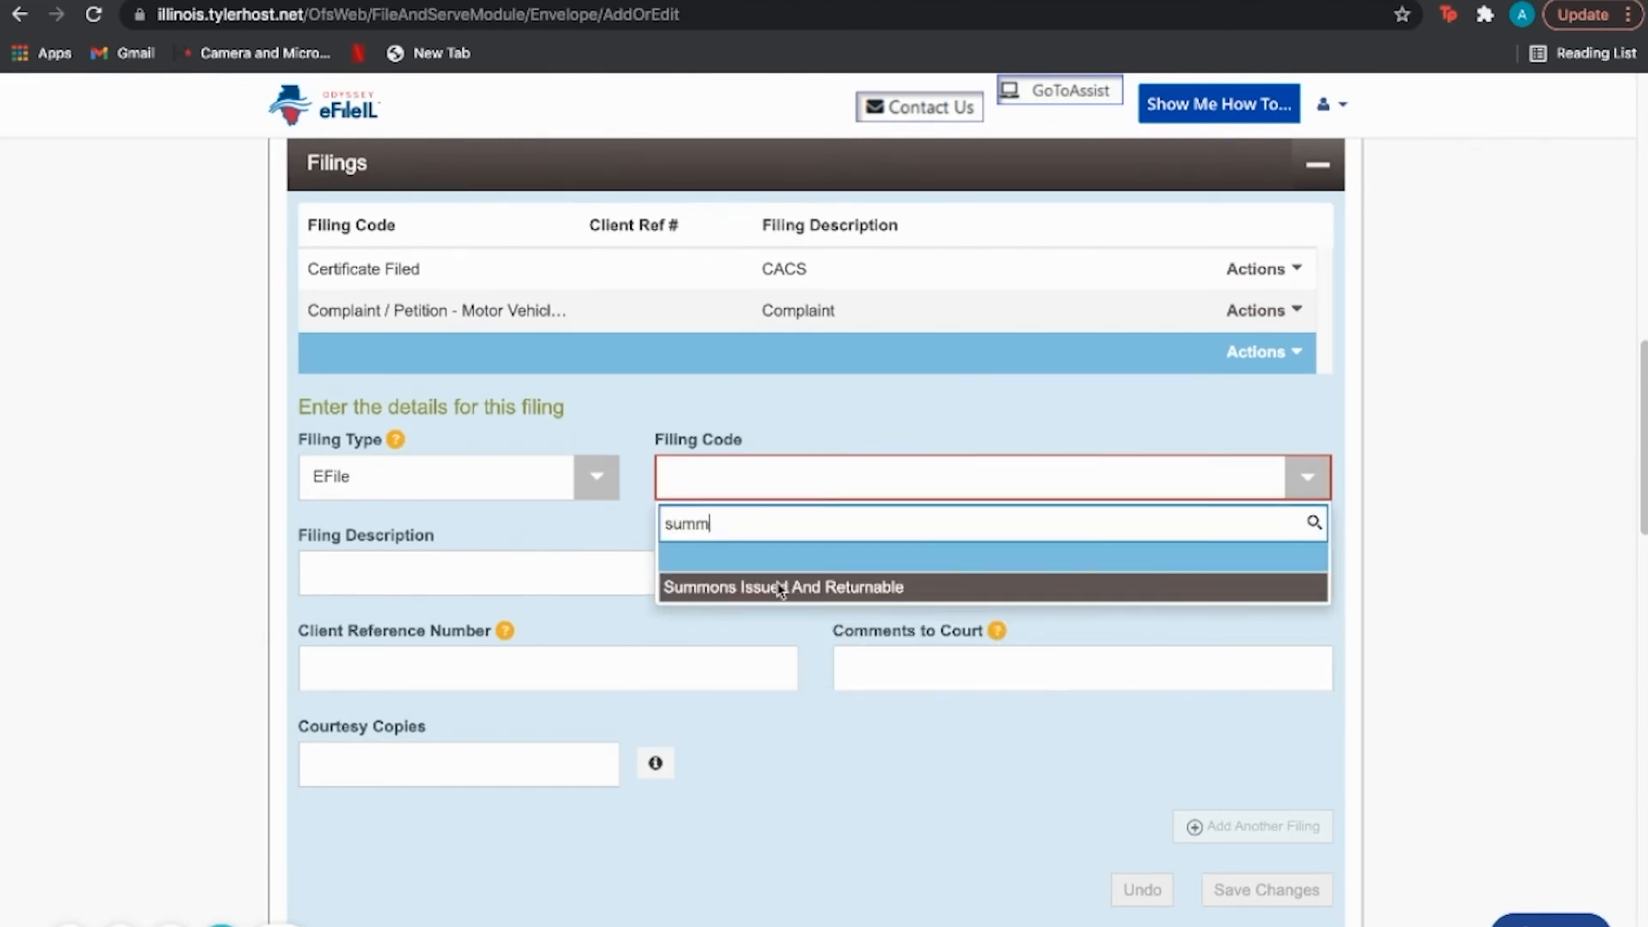
left_click(779, 588)
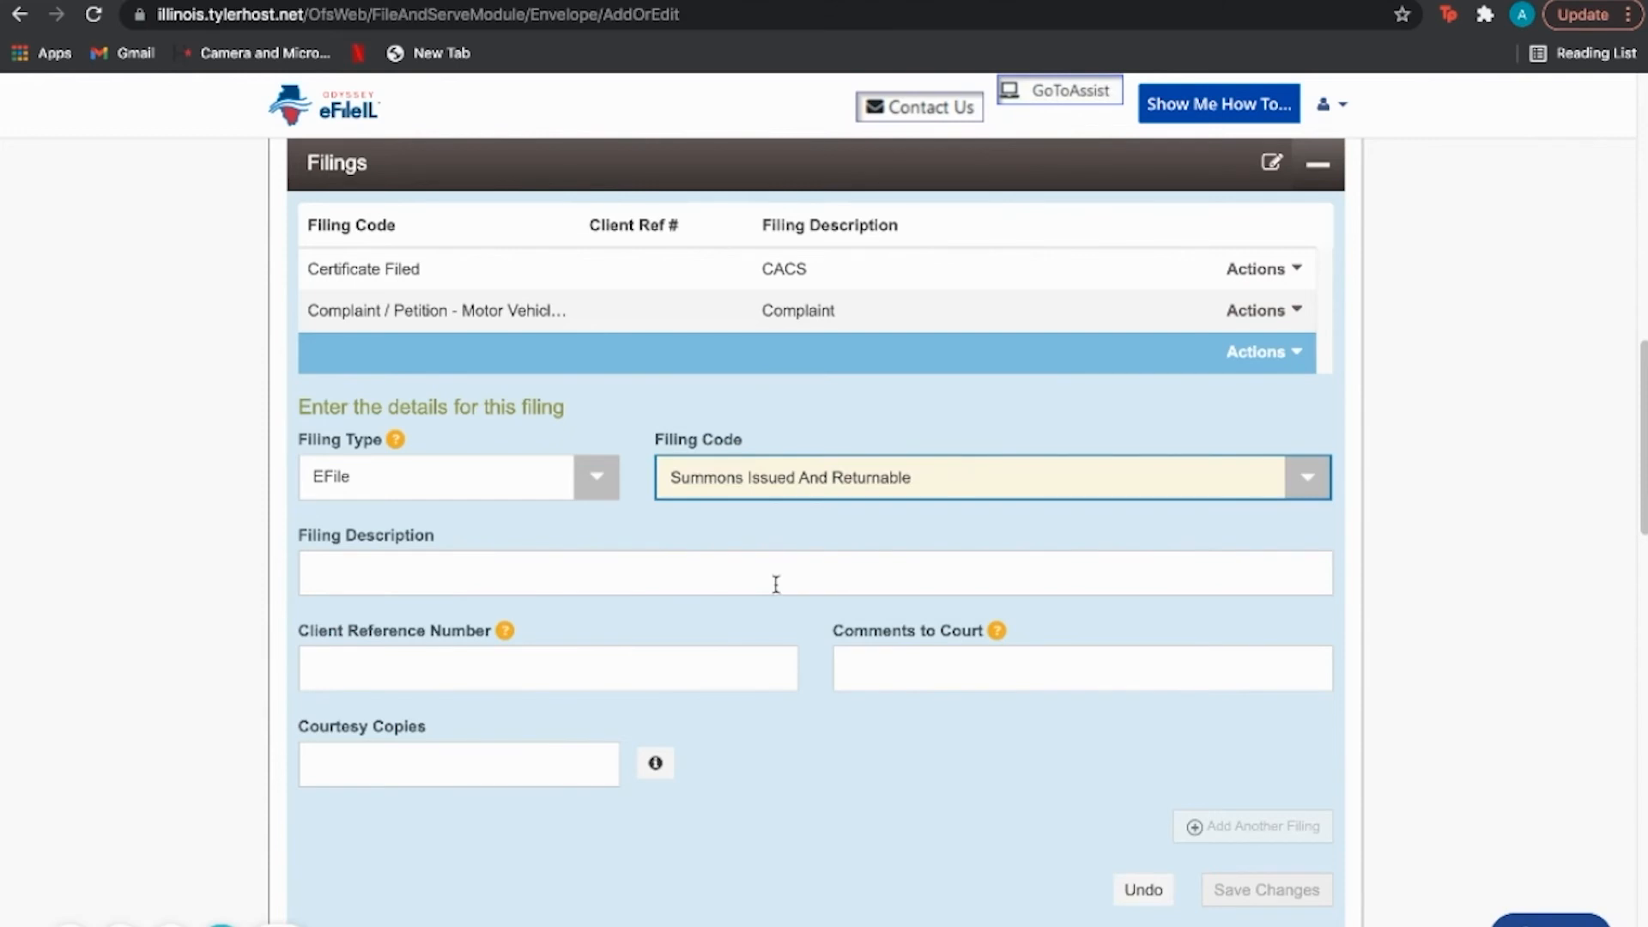
left_click(652, 582)
type("Summons")
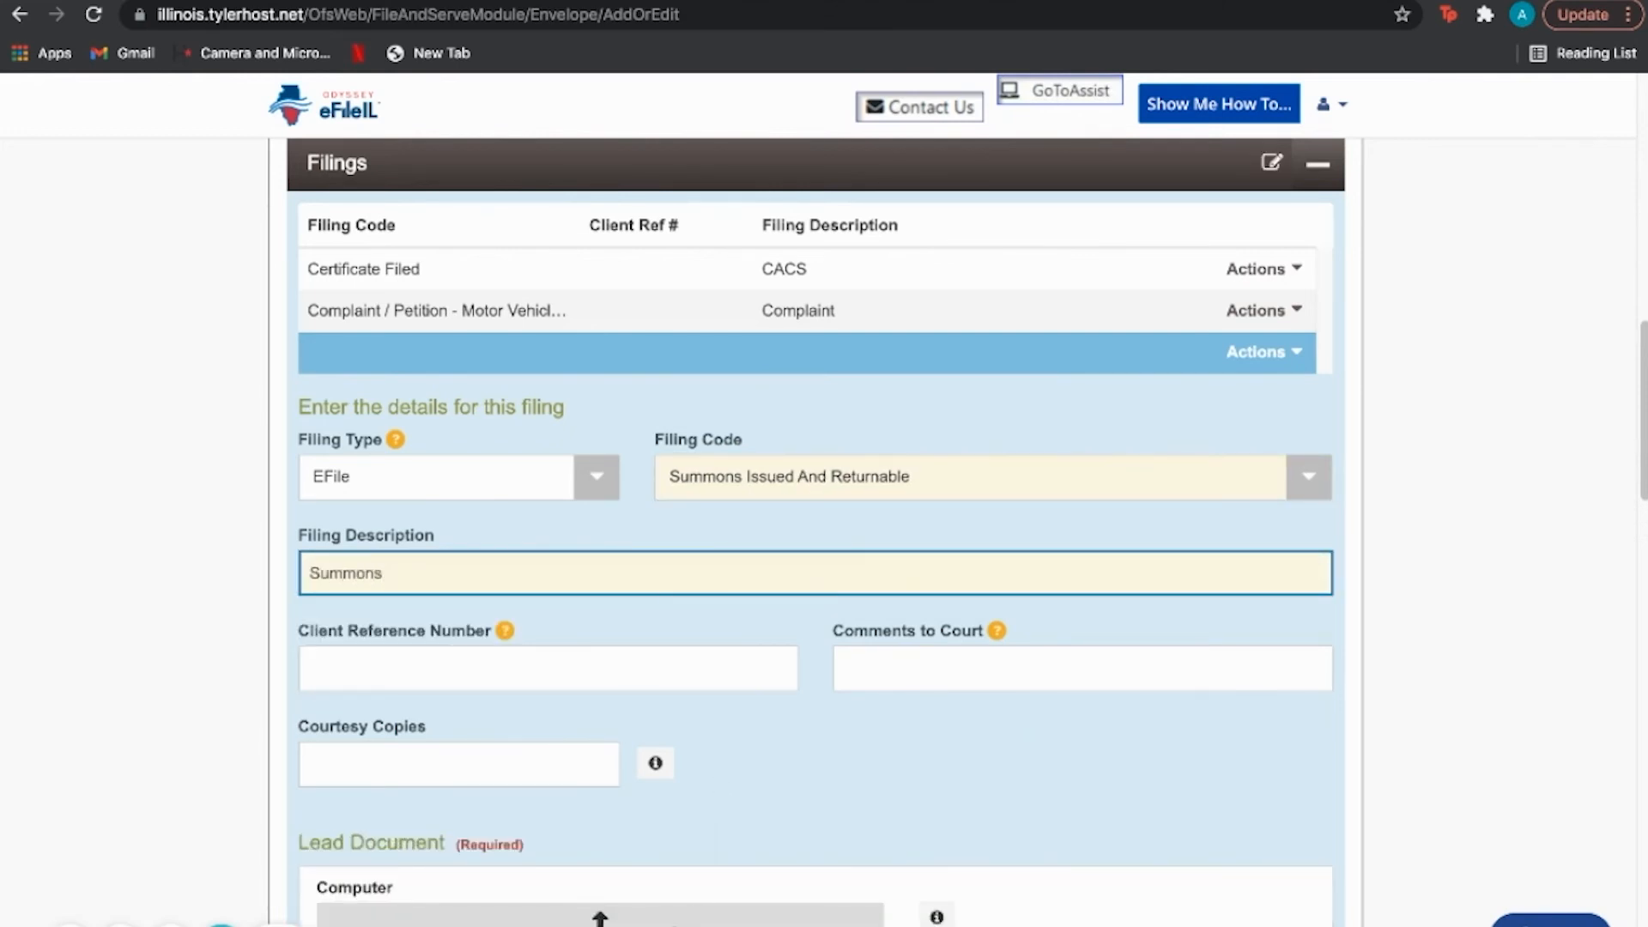
Upload Summons.pdf as the Non-Confidential lead document and save the summons filing
left_click(600, 915)
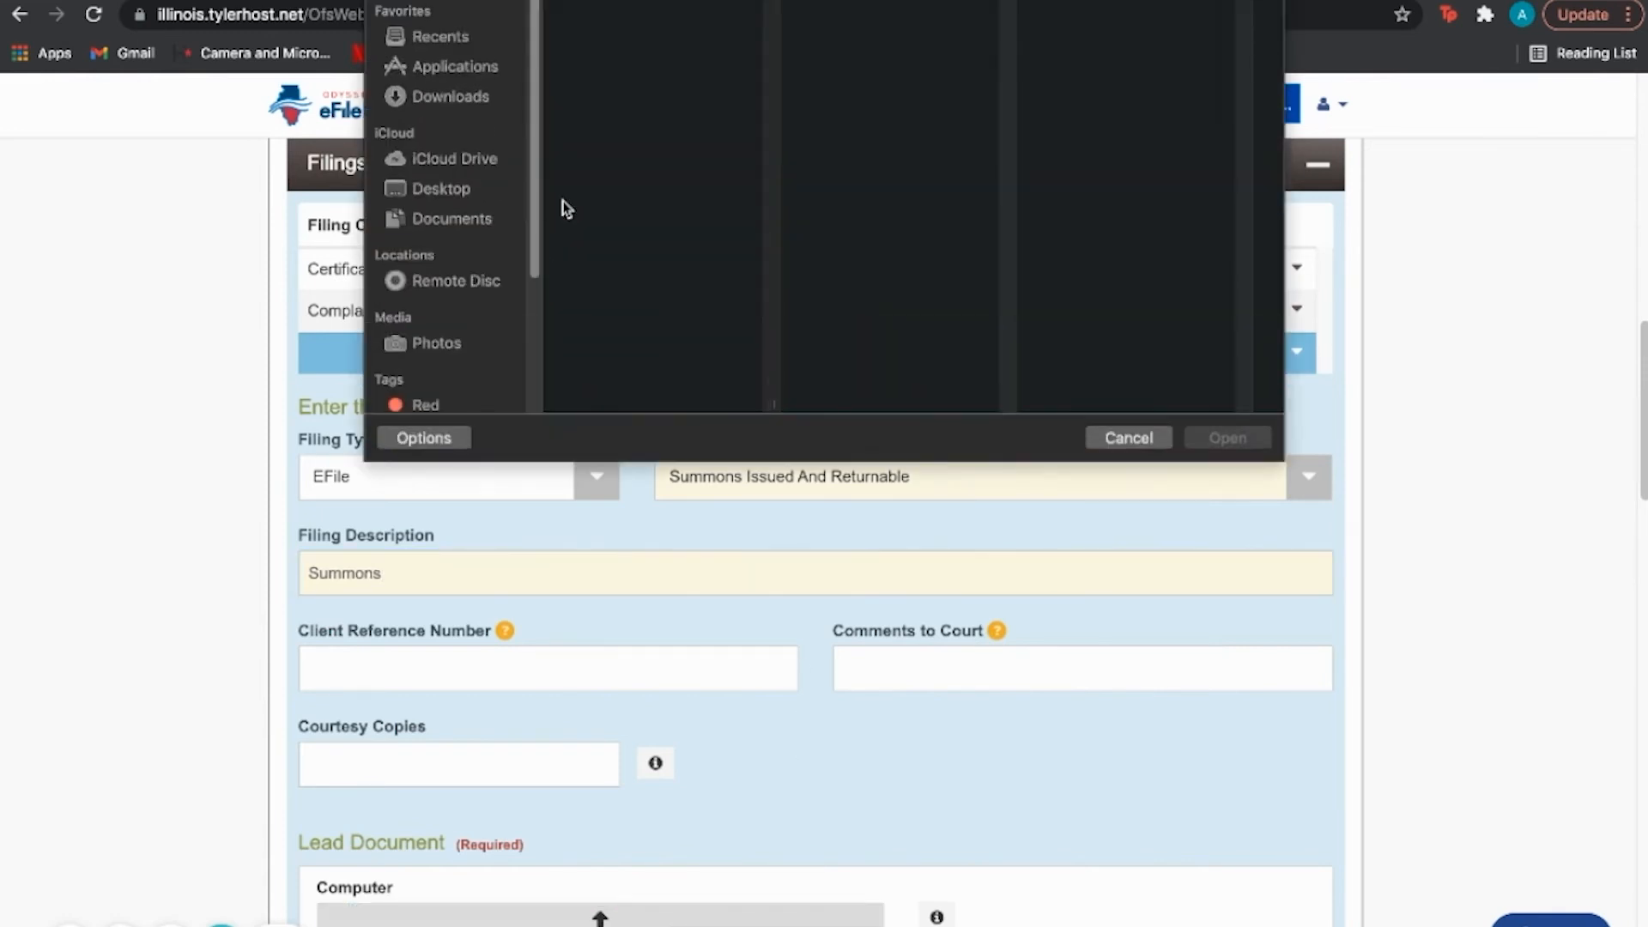
double_click(620, 46)
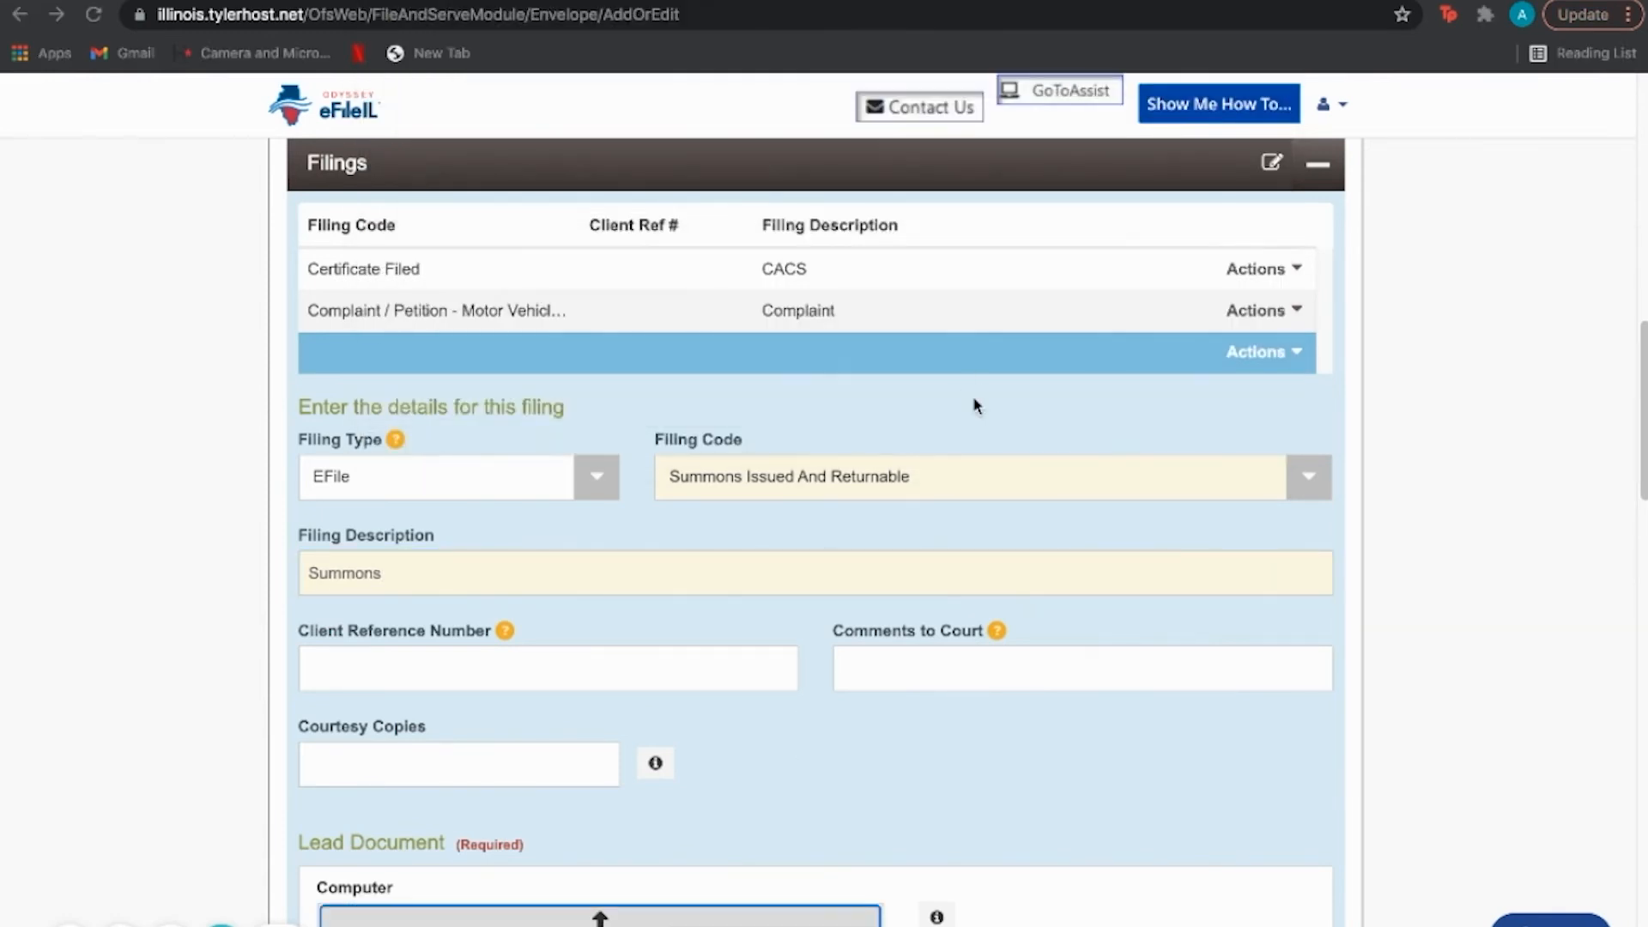
scroll(1118, 551, "down", 2)
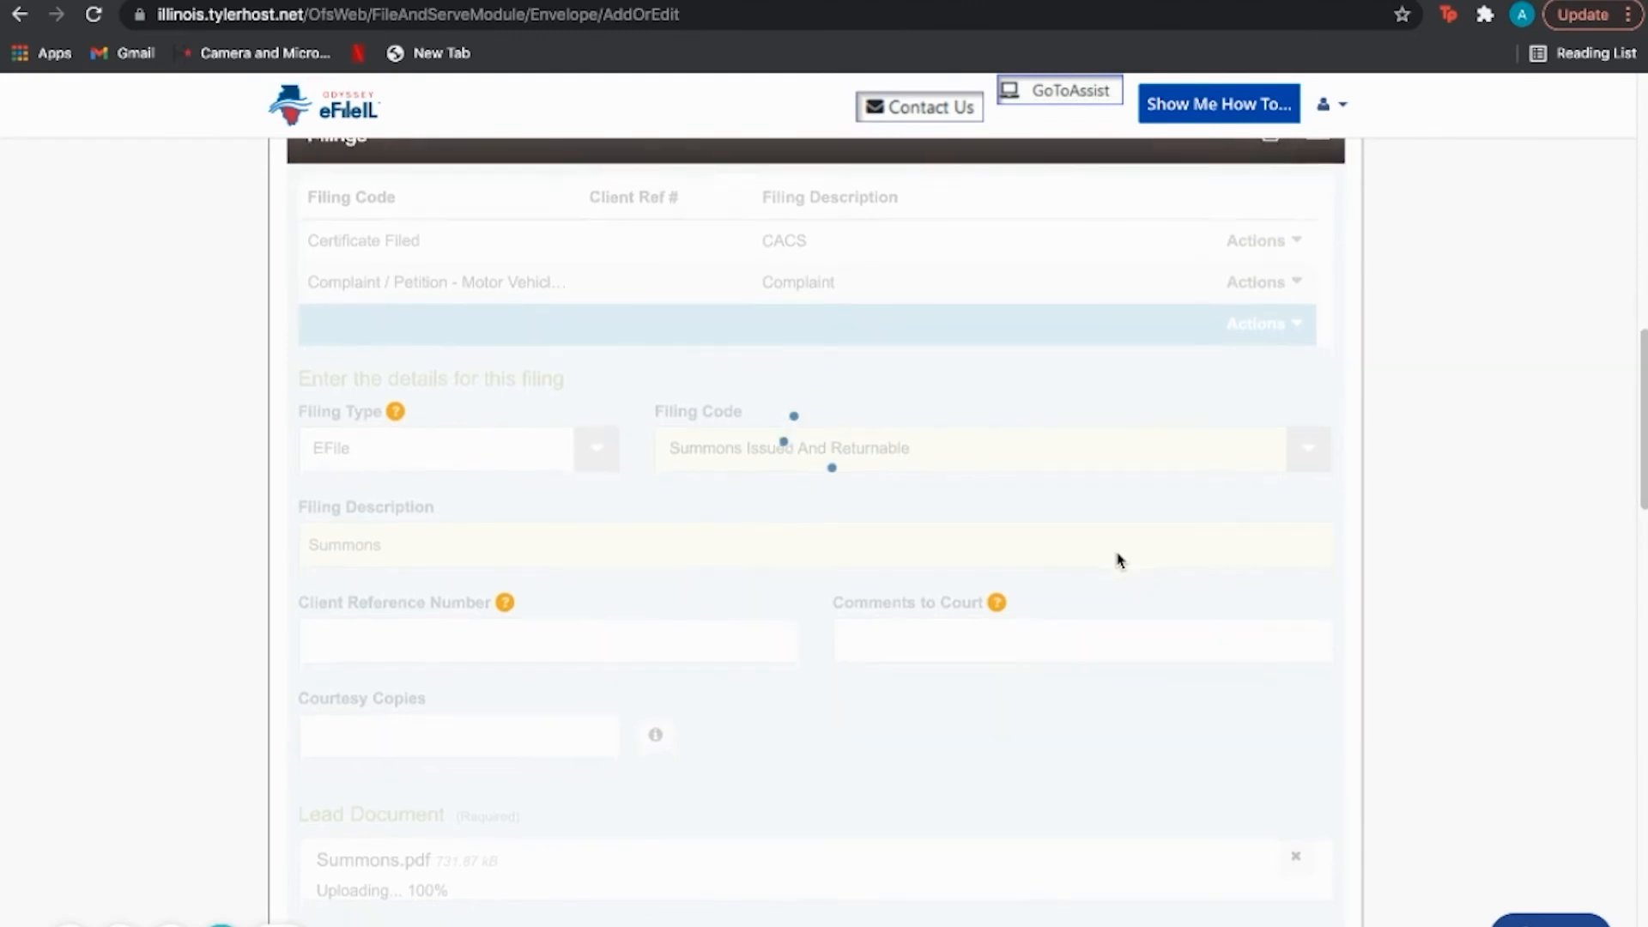
scroll(1111, 559, "down", 4)
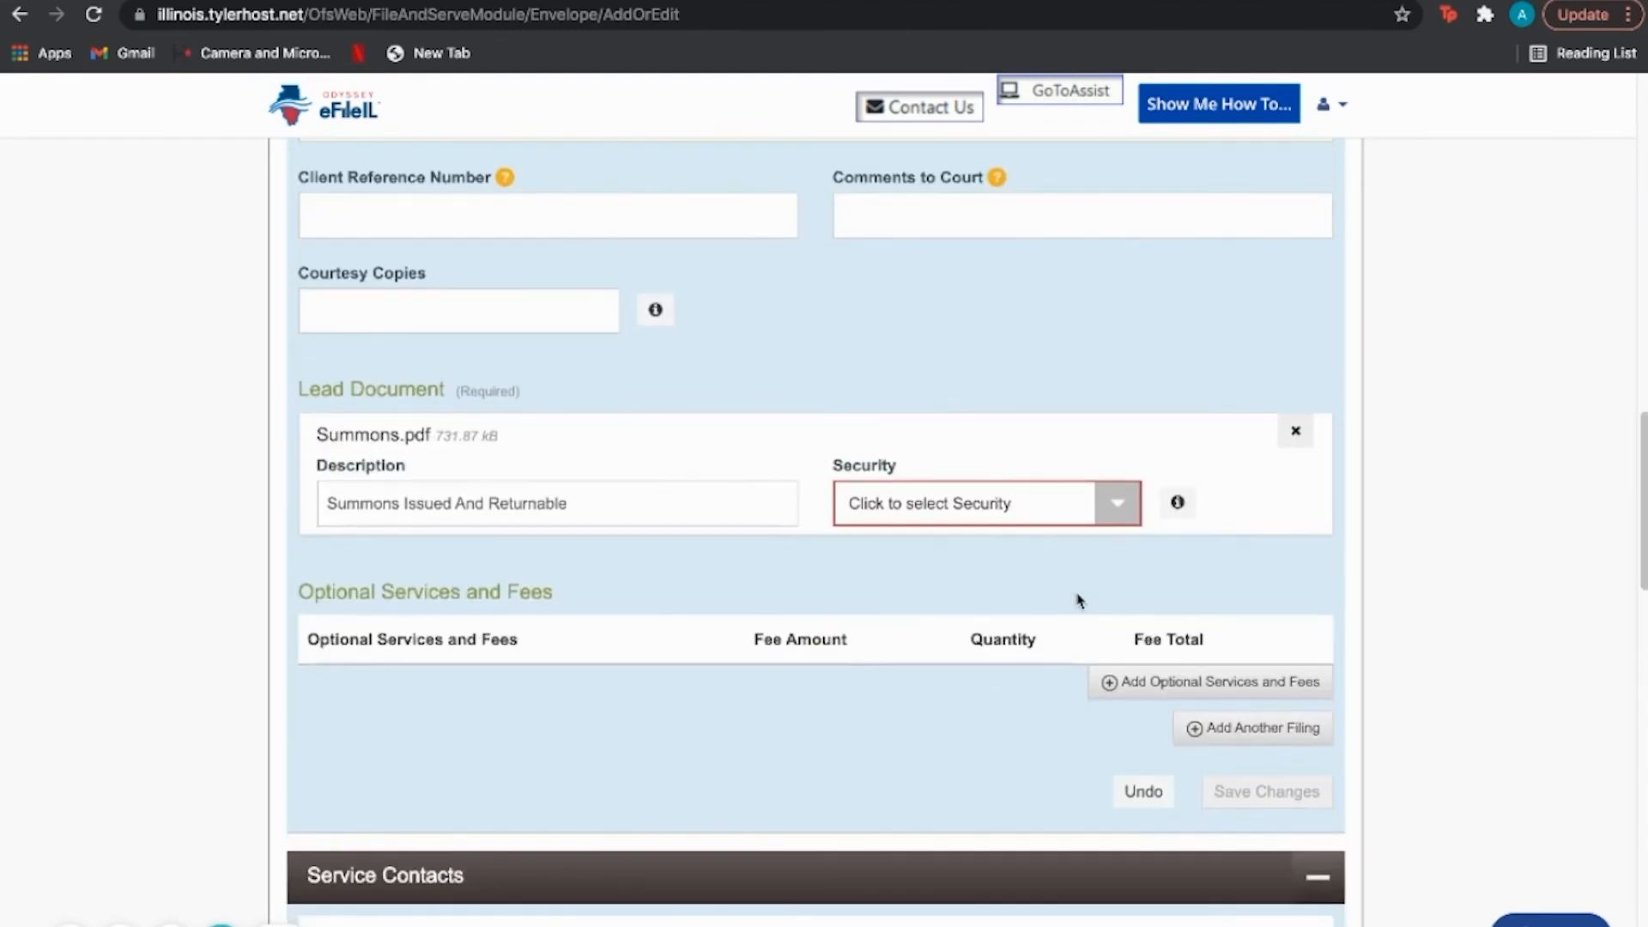
left_click(1068, 507)
left_click(1004, 615)
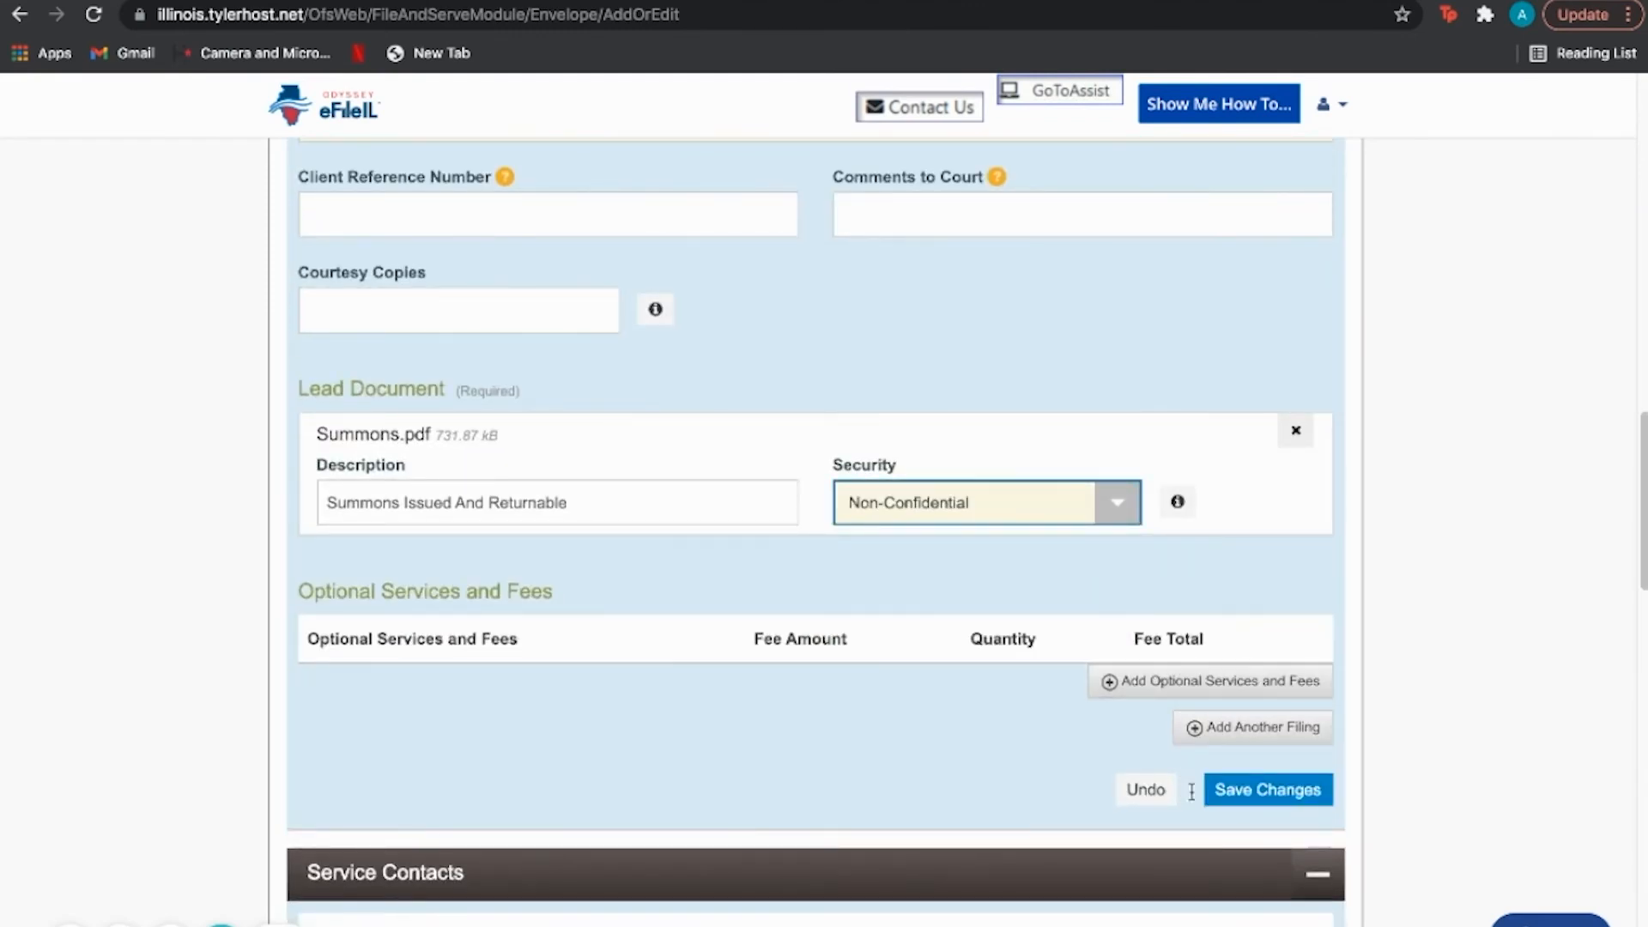
left_click(1254, 799)
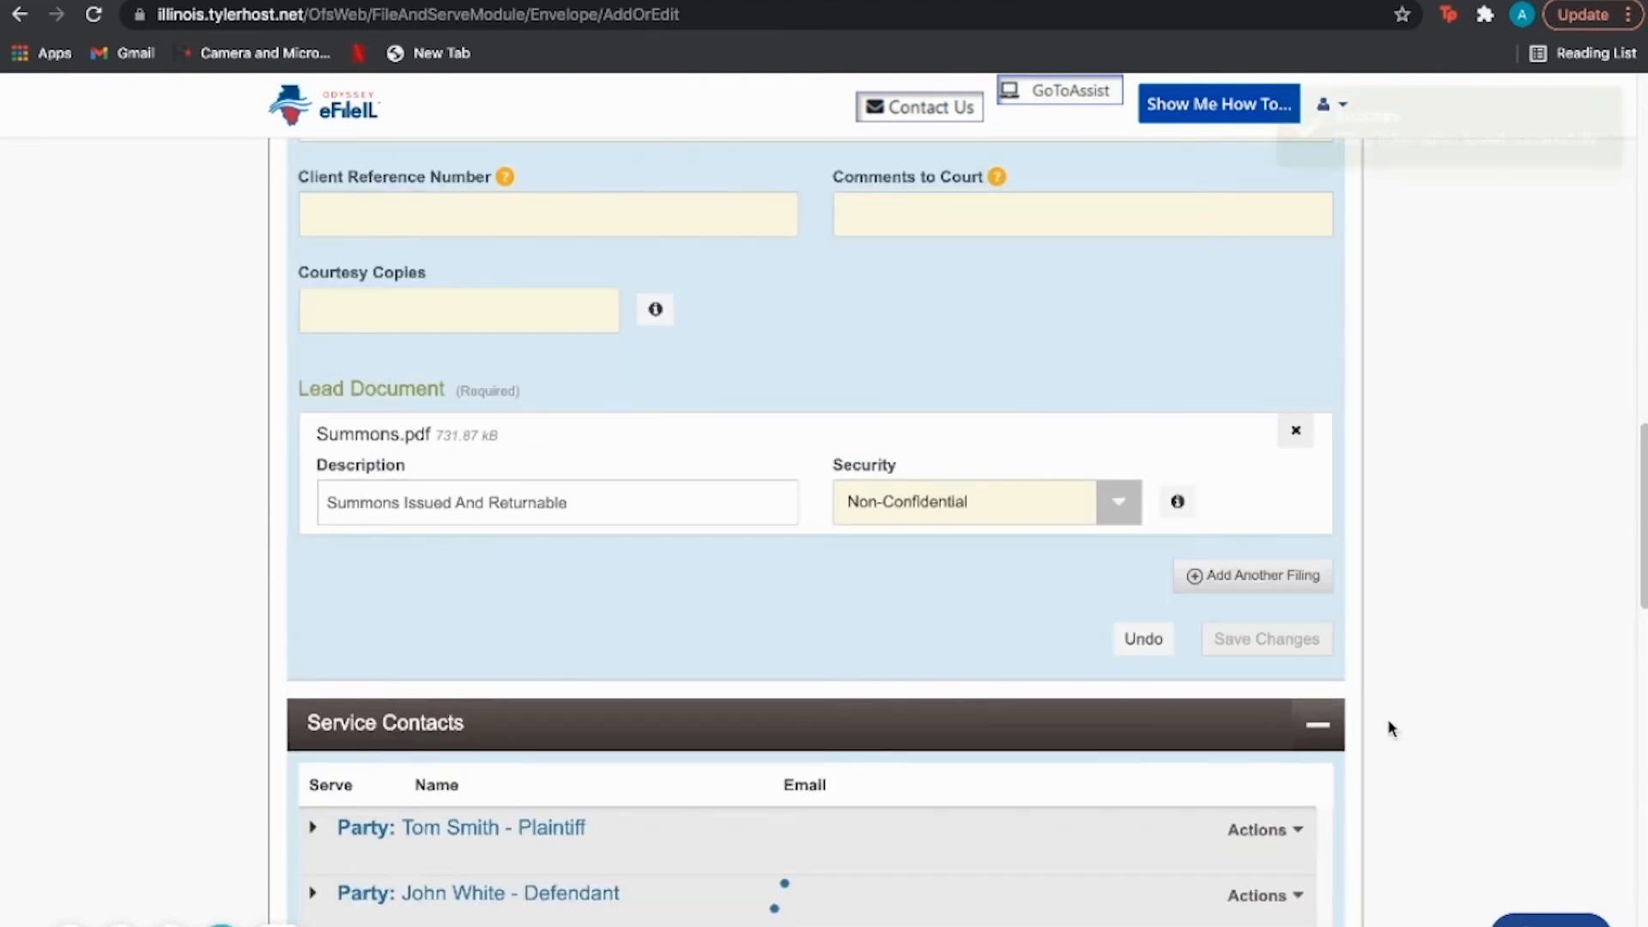
scroll(1394, 721, "down", 10)
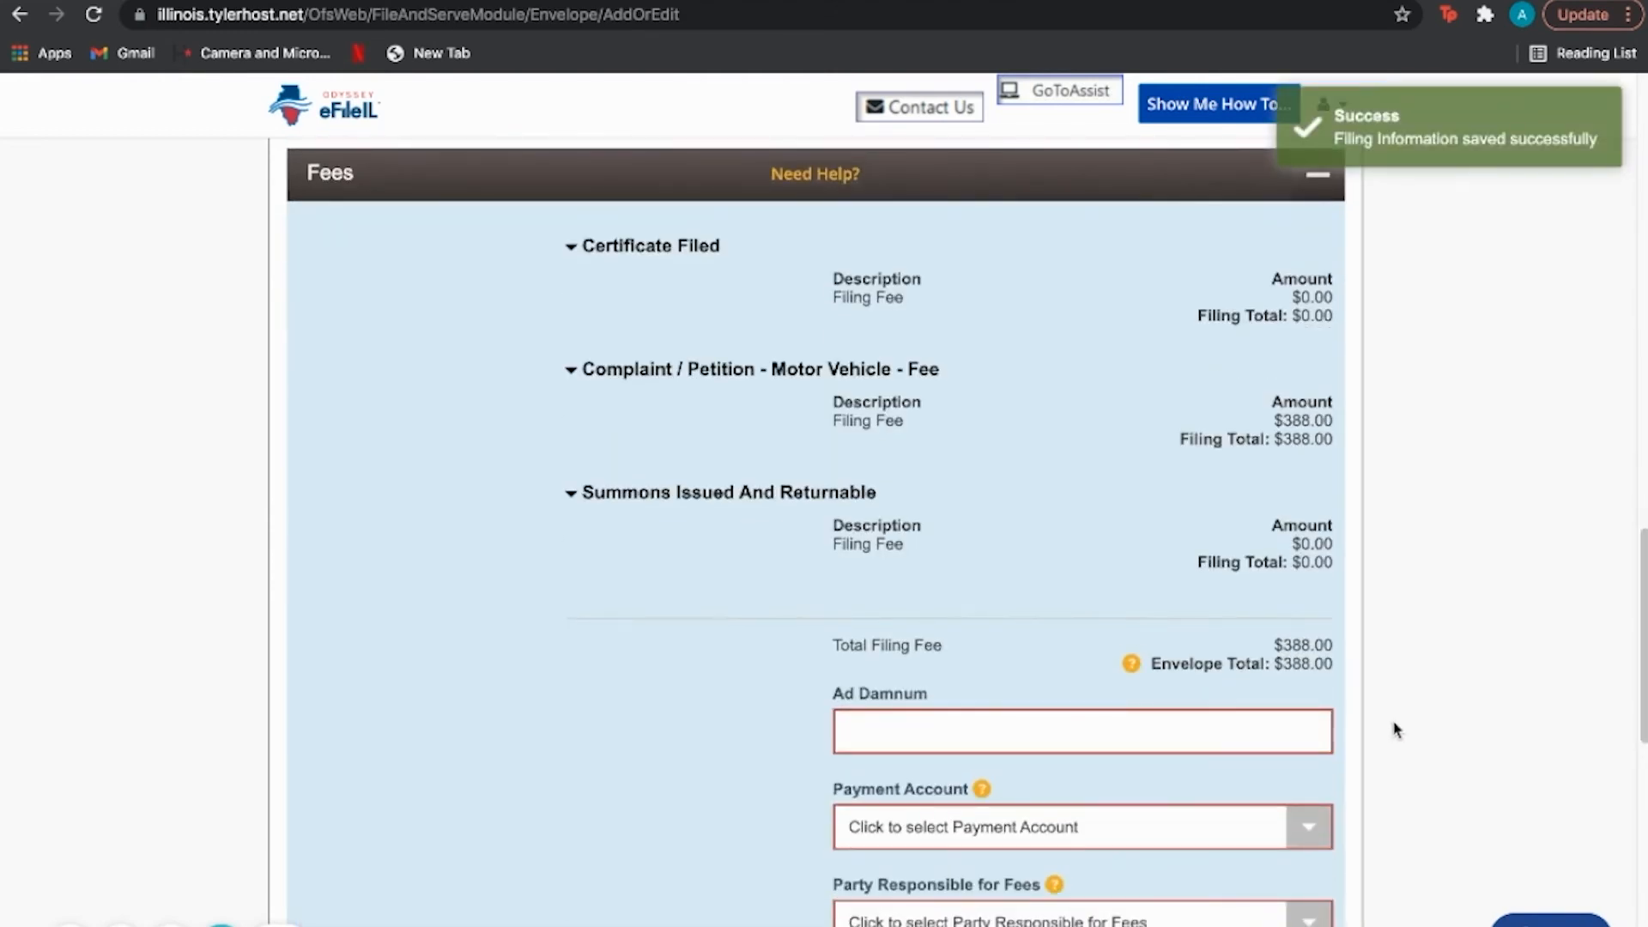
Enter Ad Damnum 50000, pay by MasterCard, bill the plaintiff, assign the filing attorney, and save
scroll(1394, 729, "down", 5)
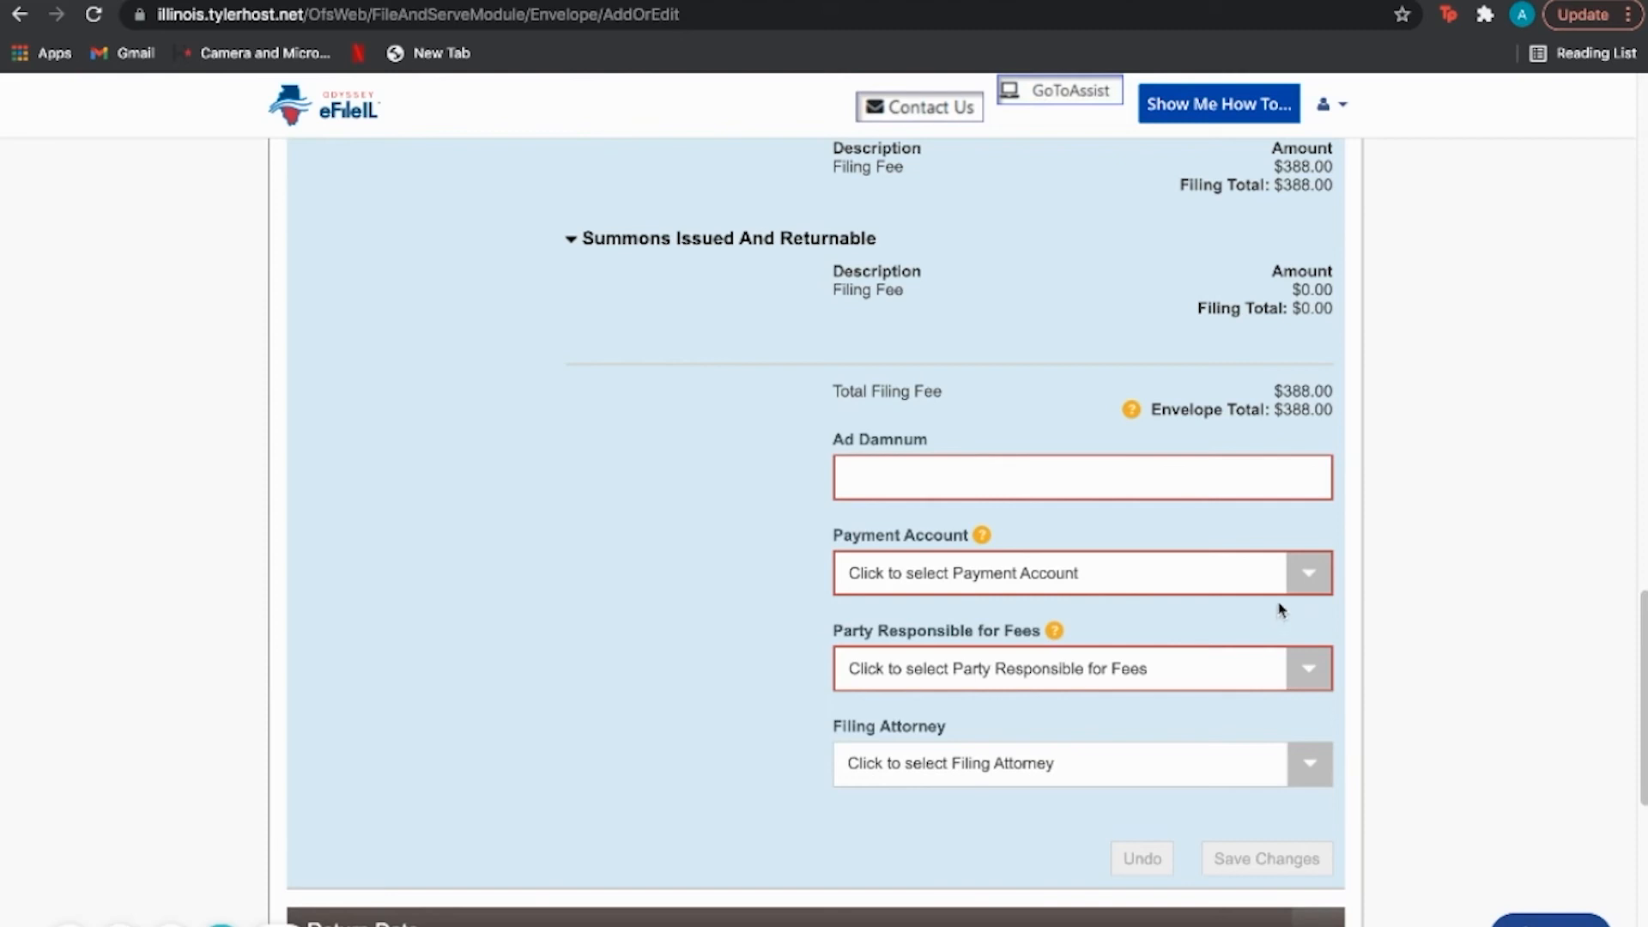
left_click(1255, 475)
type("50")
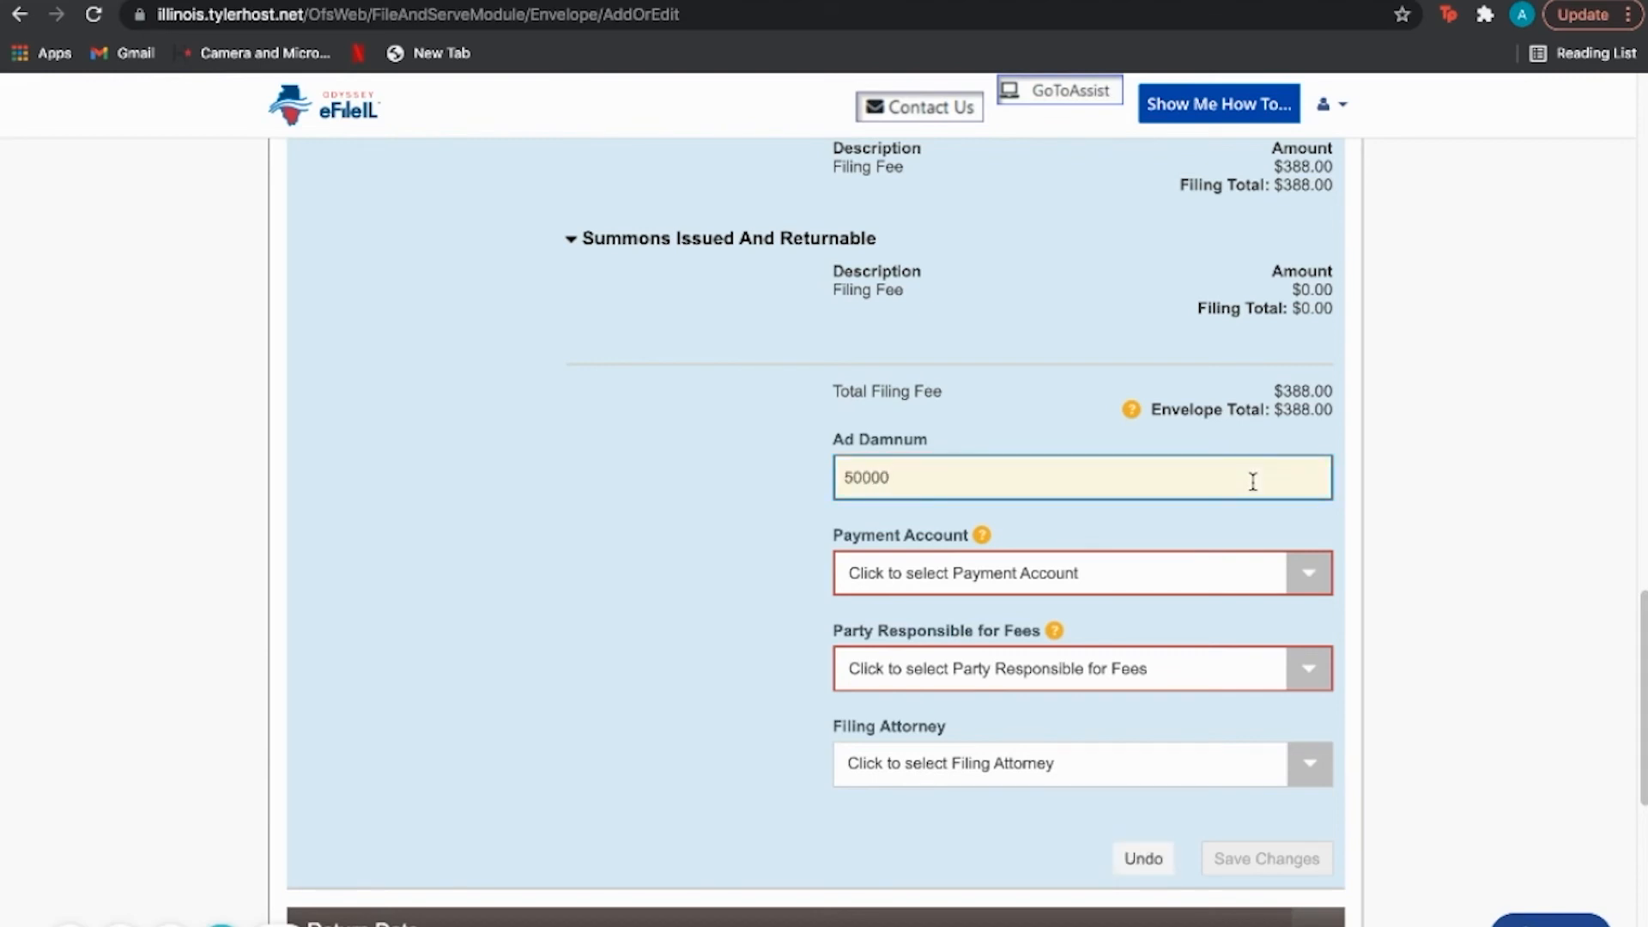
type("000")
left_click(1279, 560)
left_click(1082, 687)
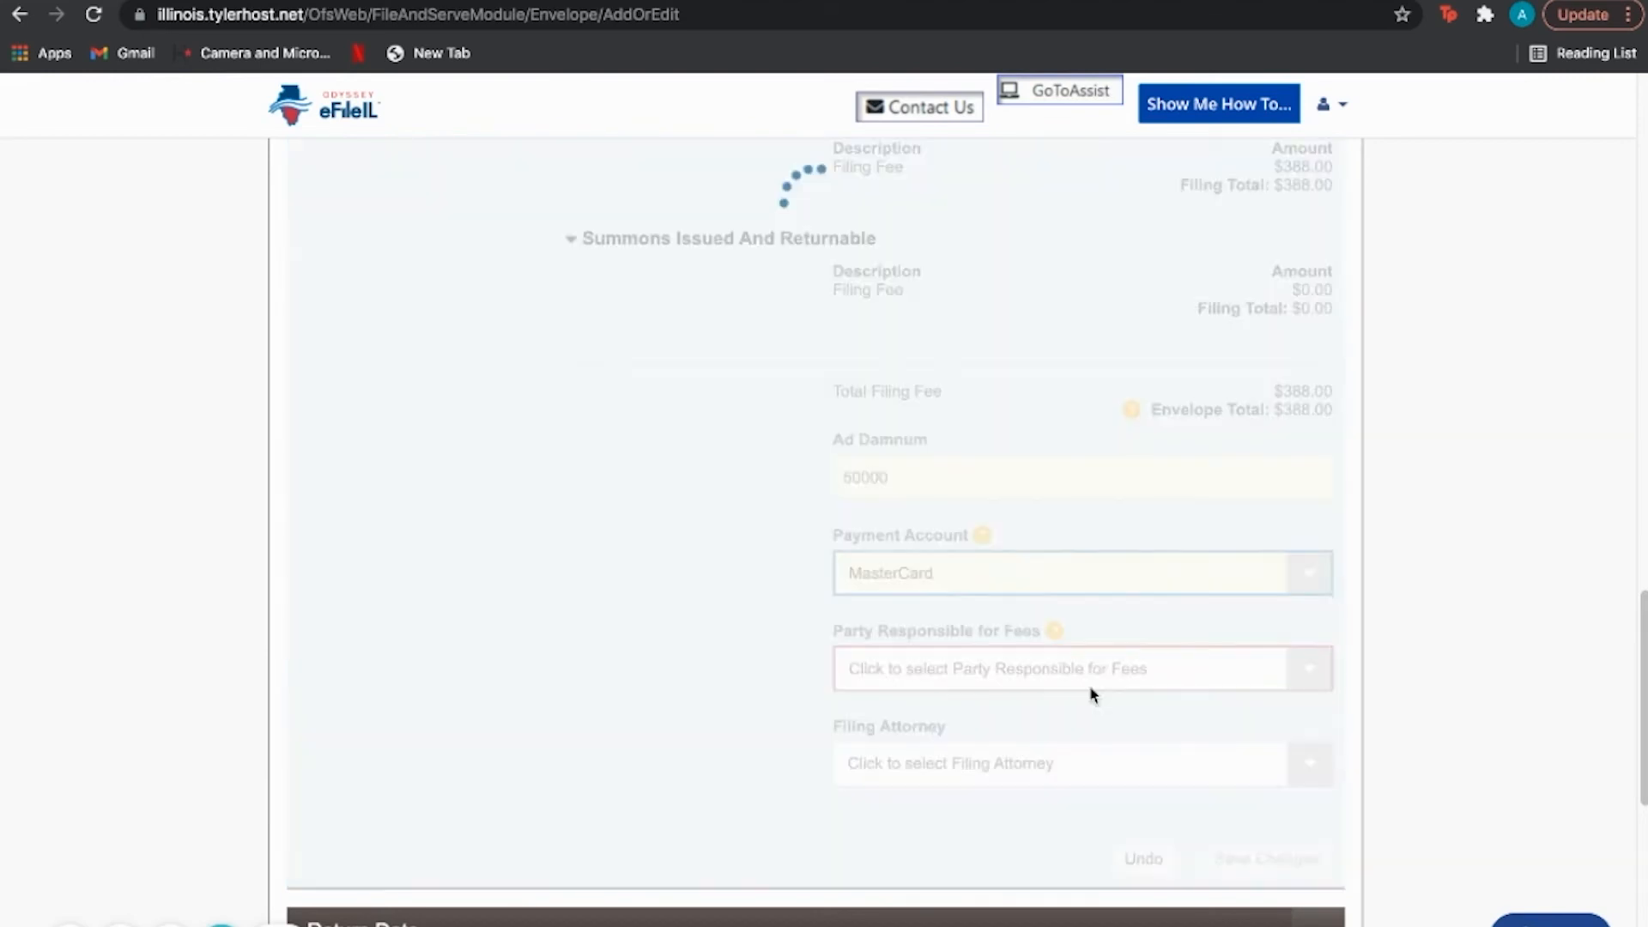
left_click(1094, 694)
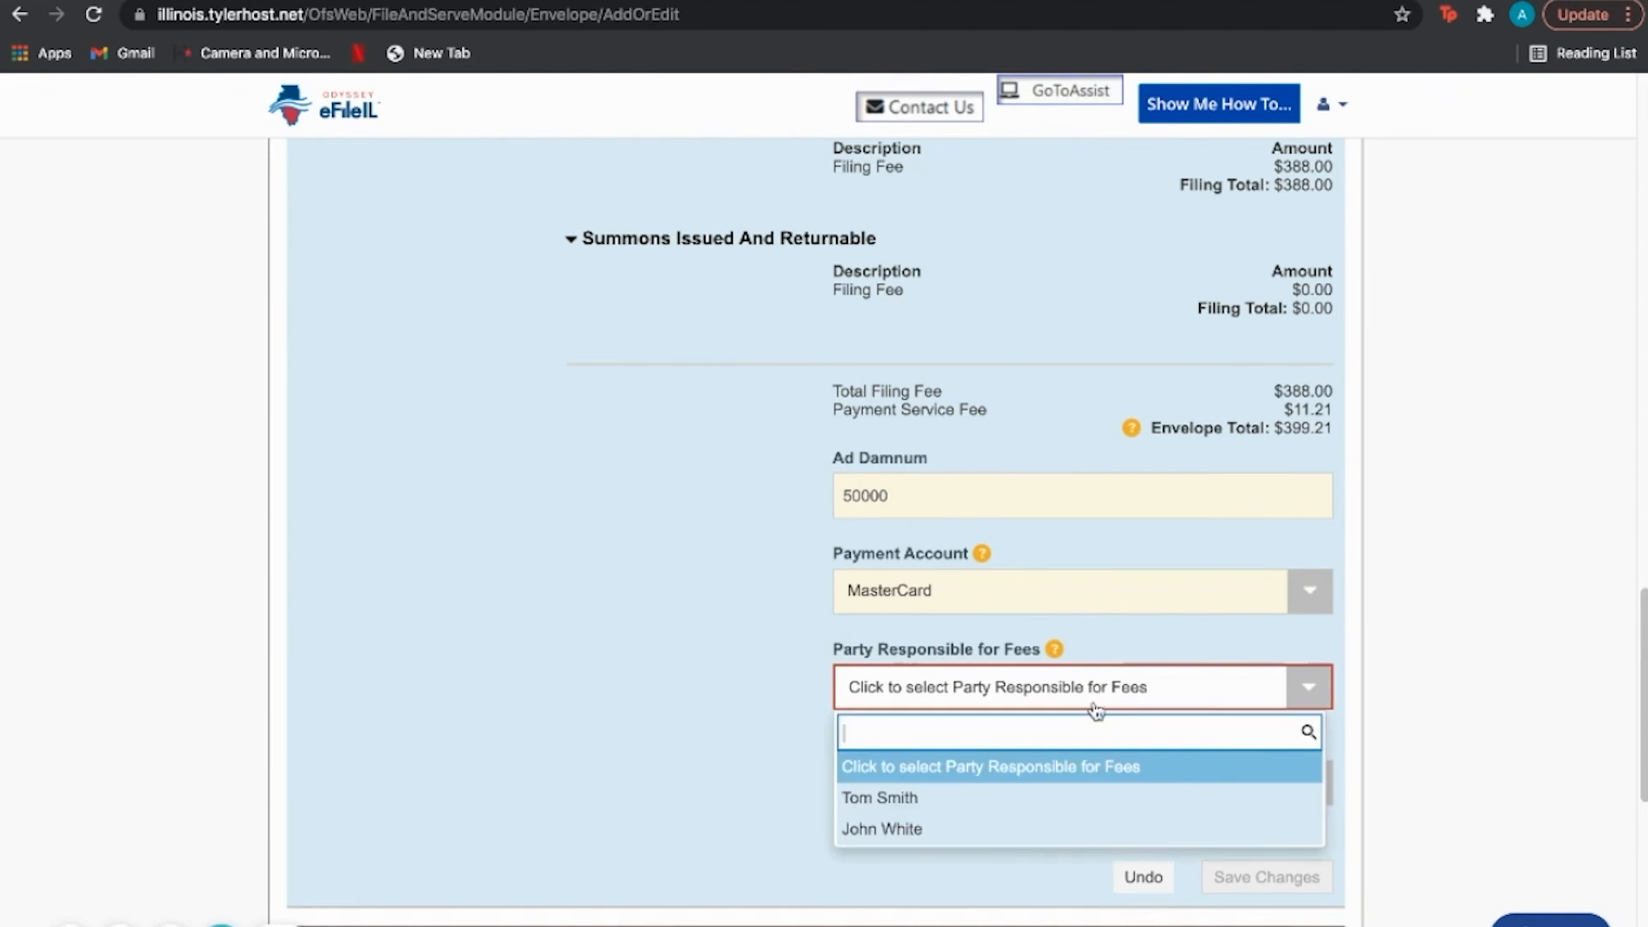
left_click(1055, 802)
left_click(1271, 794)
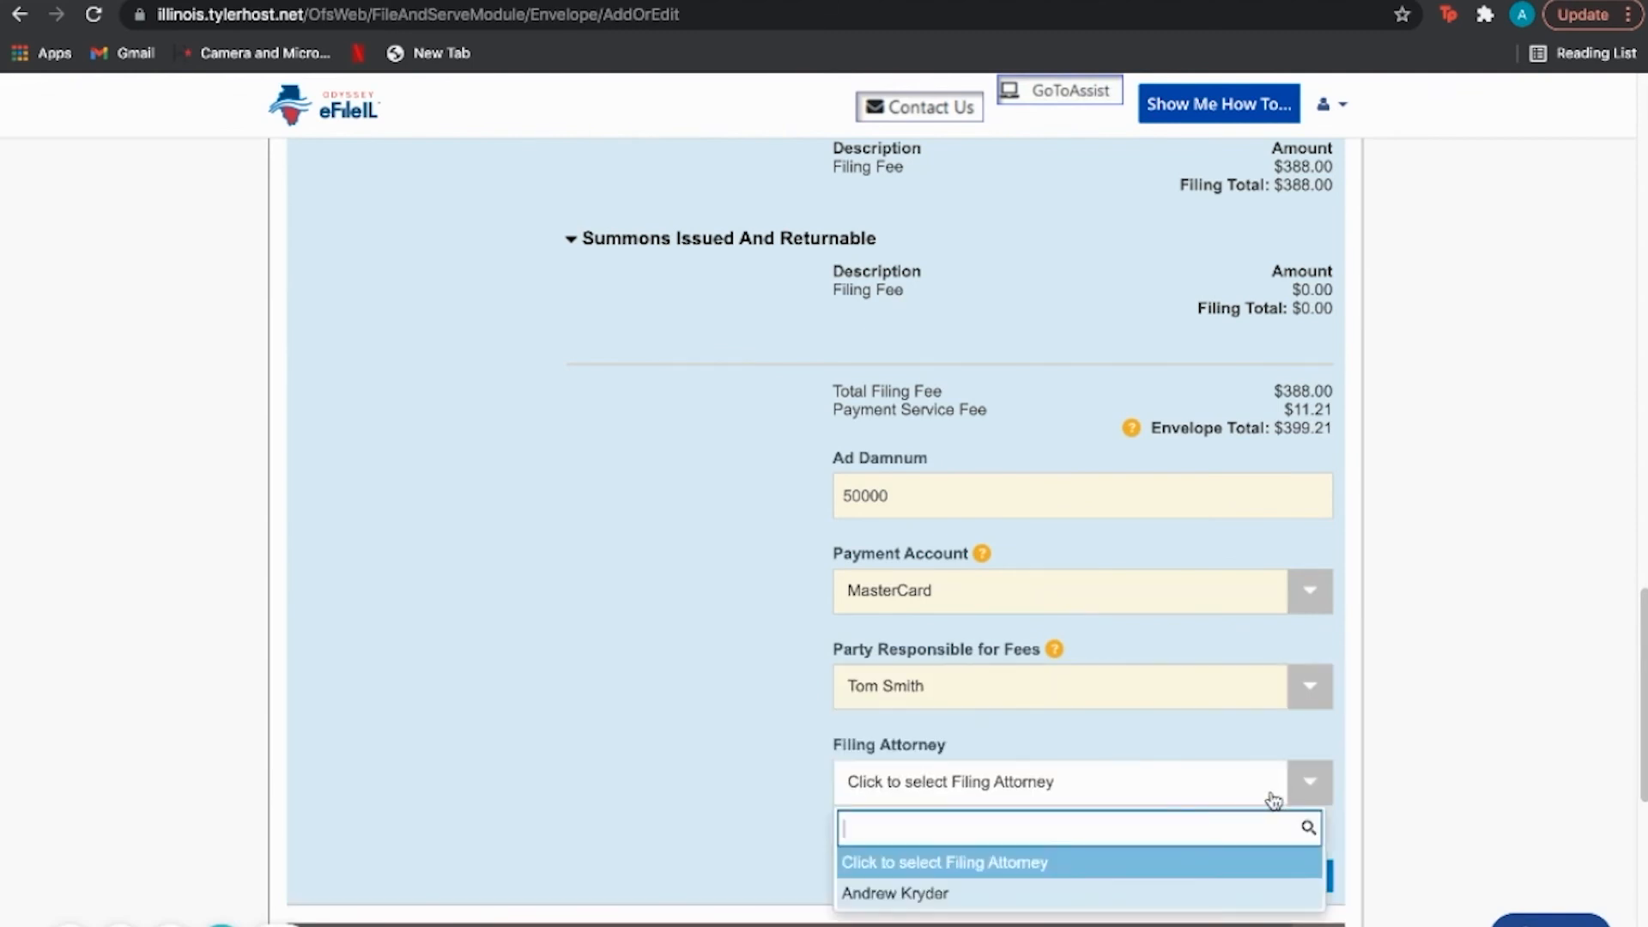
left_click(1188, 902)
left_click(1258, 876)
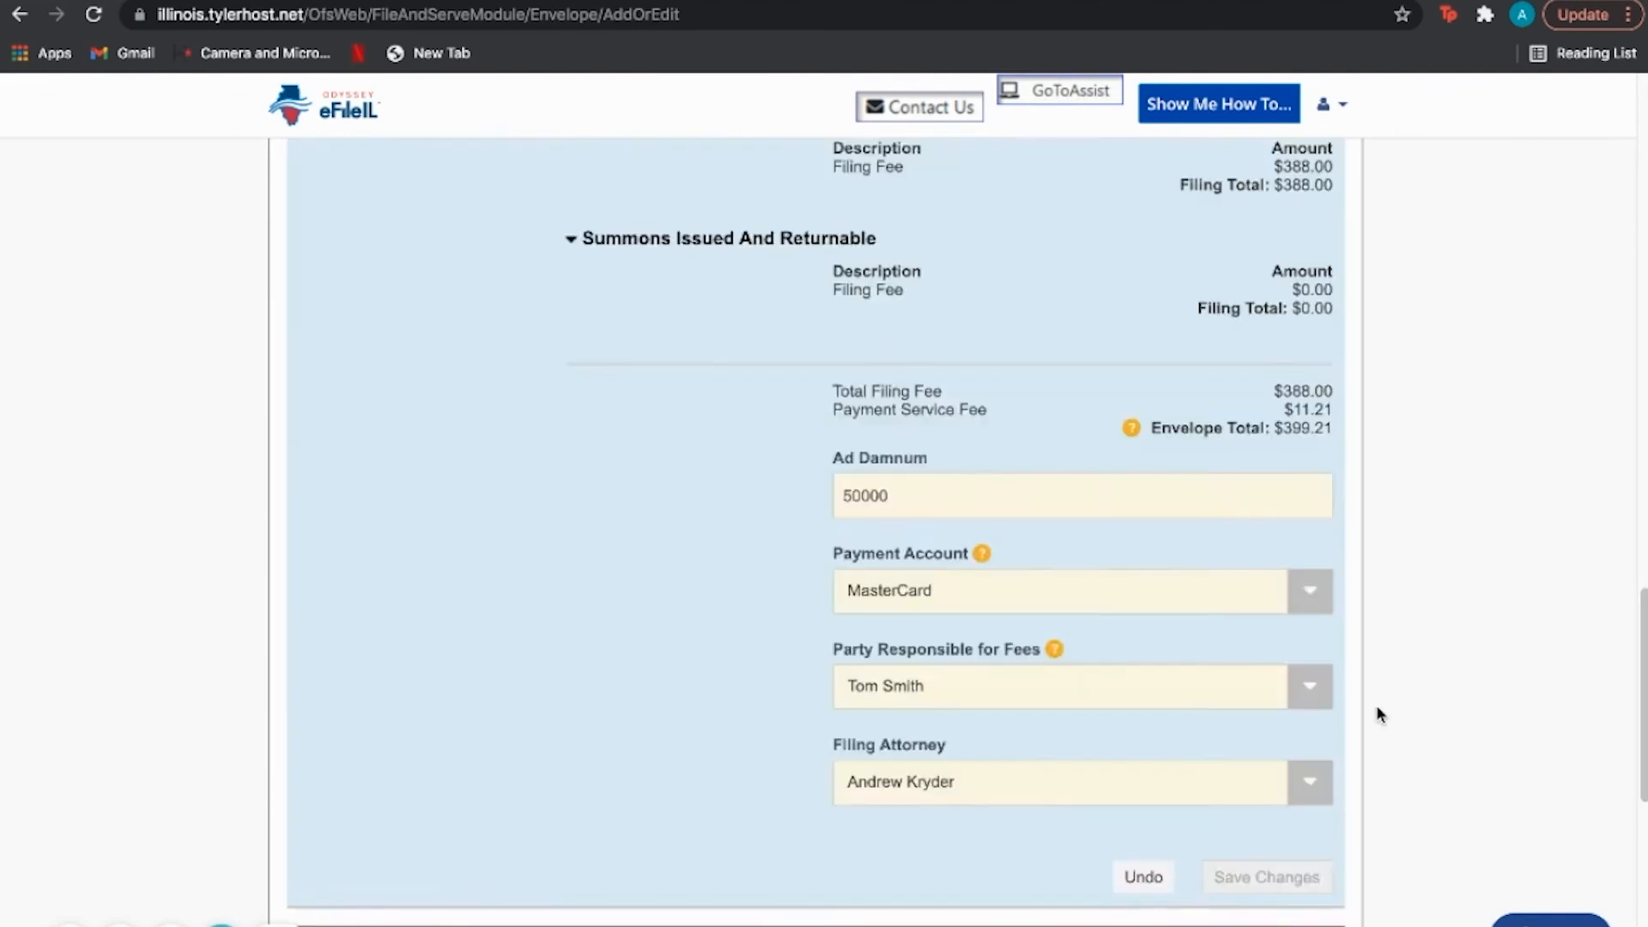
Verify and save the return date as not applicable, then accept the submission agreement
scroll(1468, 733, "down", 10)
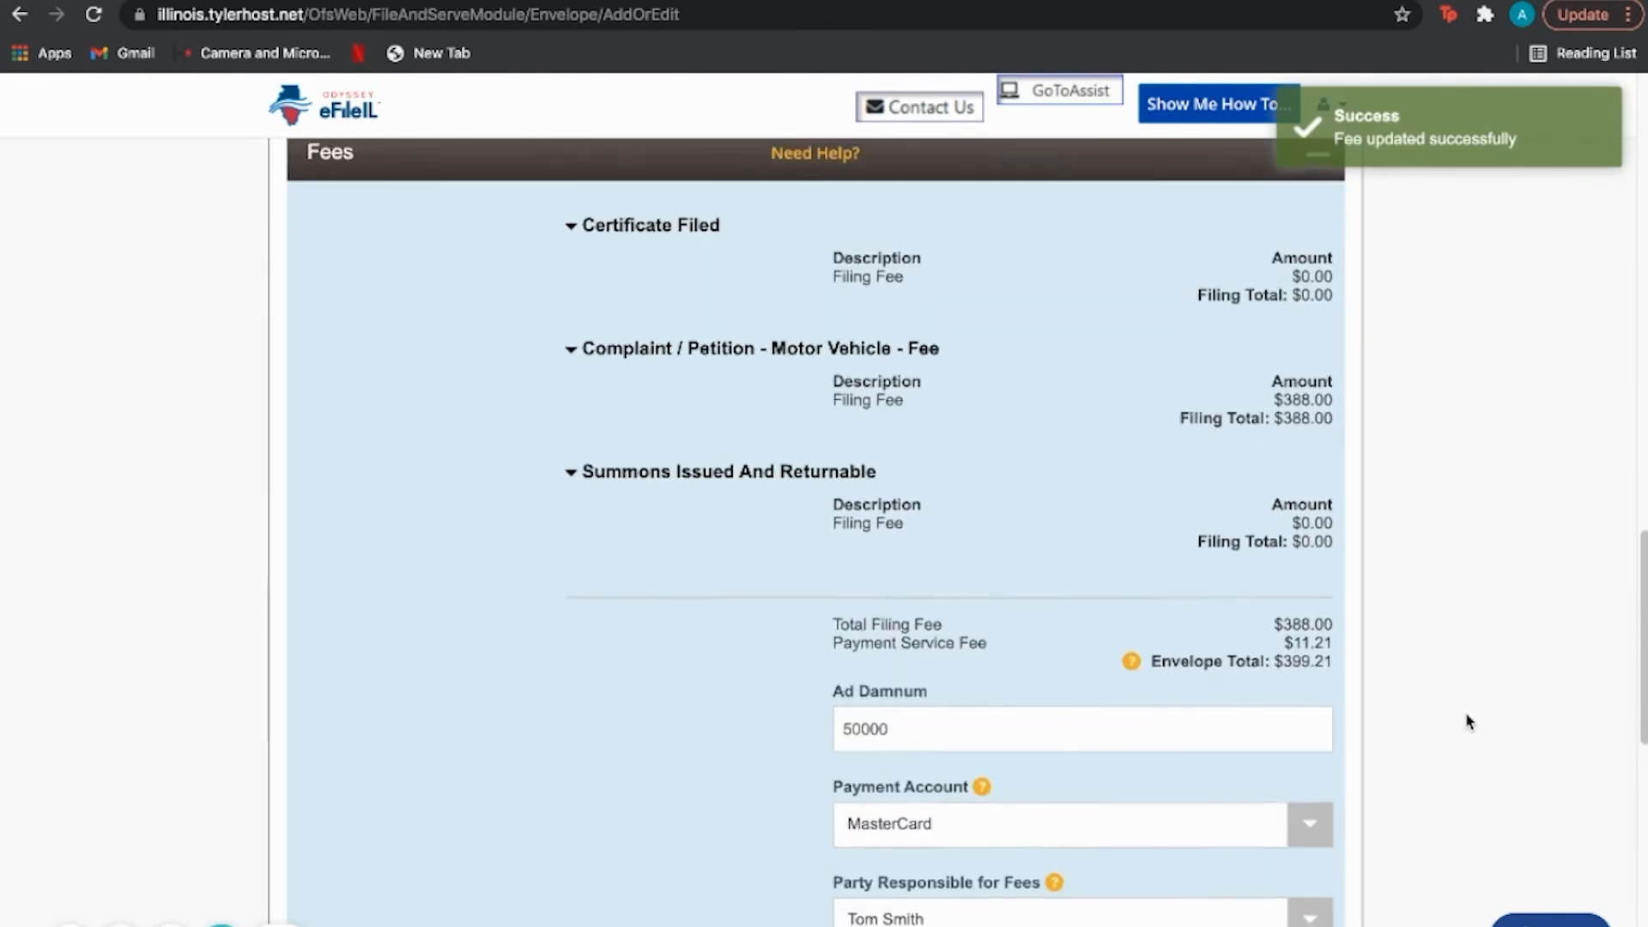
scroll(861, 776, "down", 1)
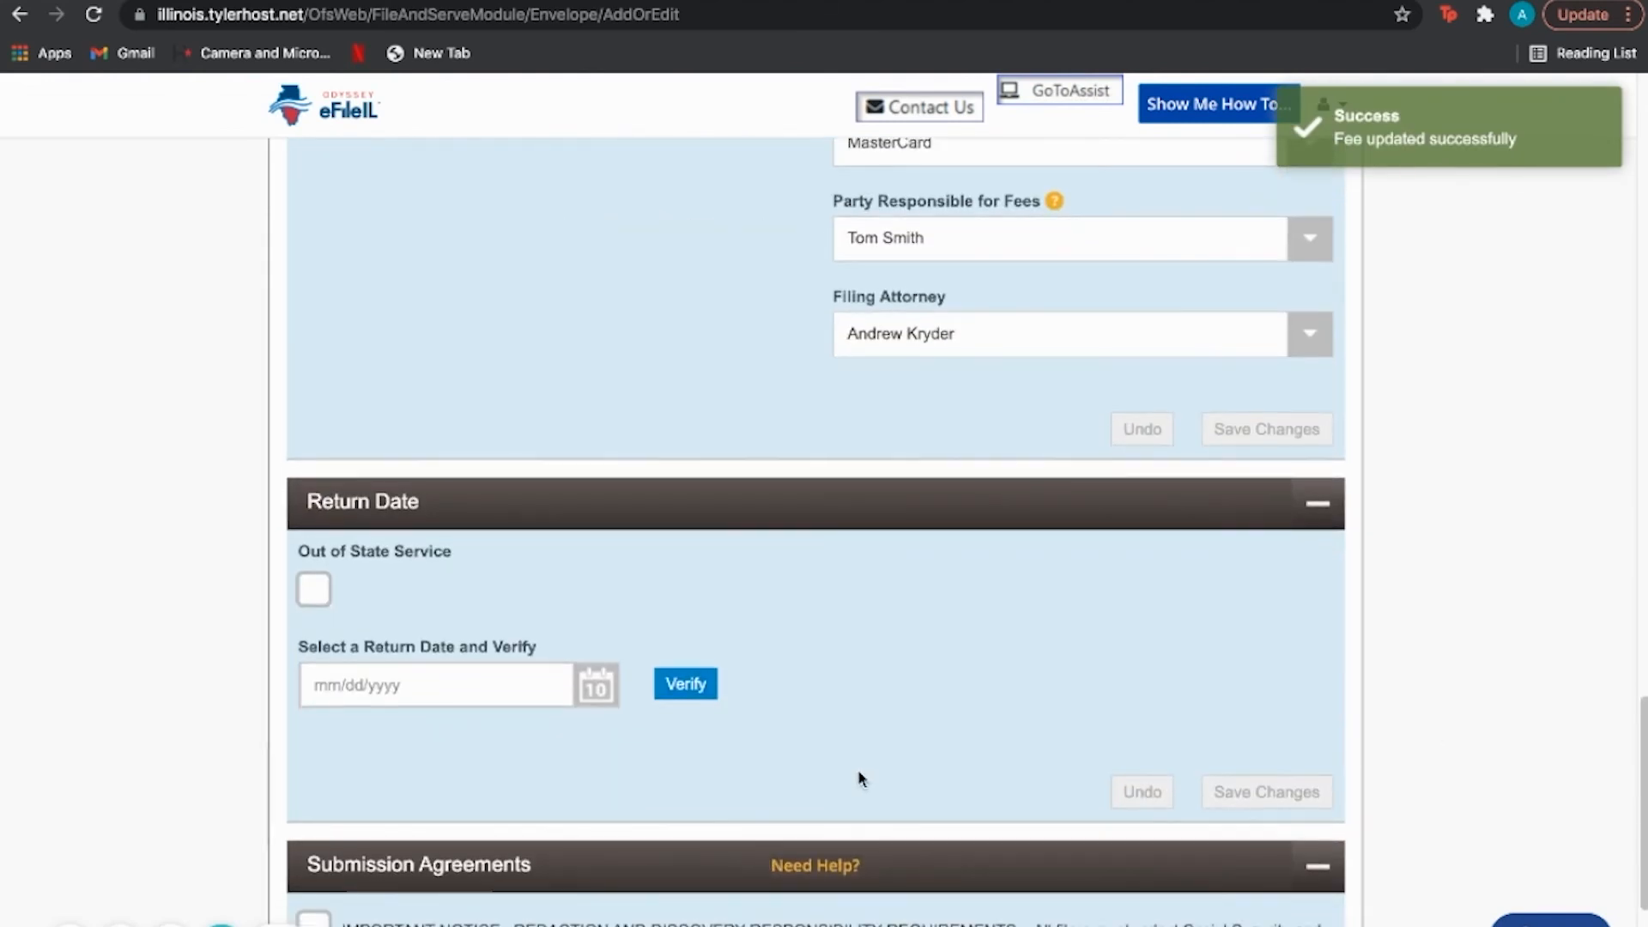
left_click(686, 695)
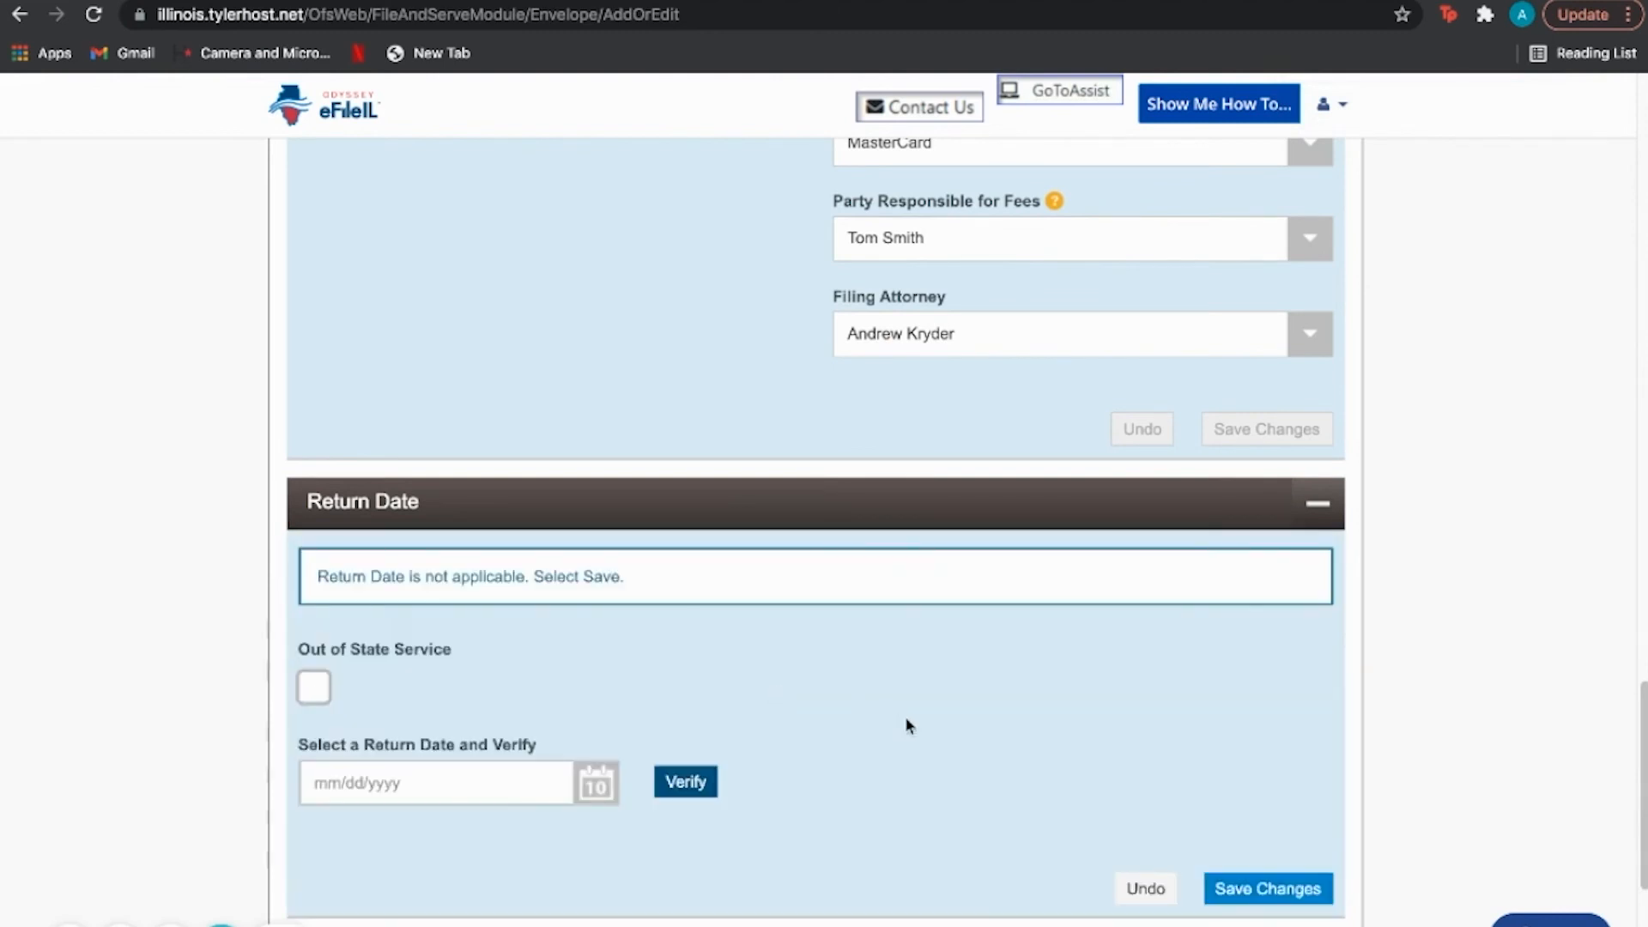
left_click(1253, 889)
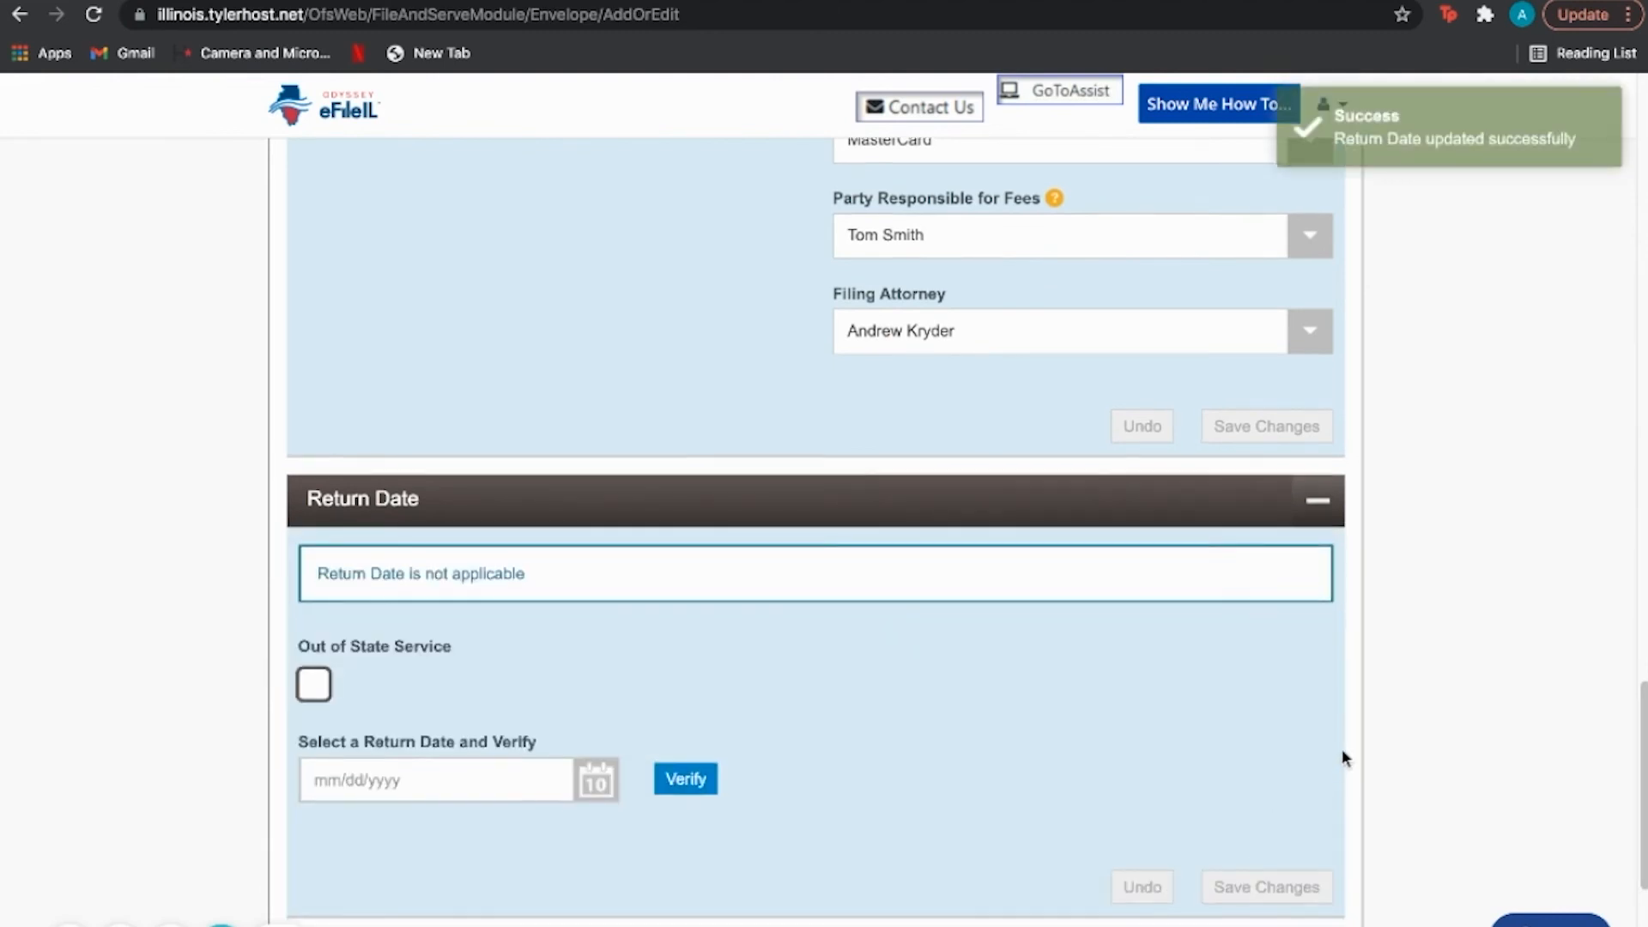
scroll(1342, 749, "down", 4)
left_click(313, 657)
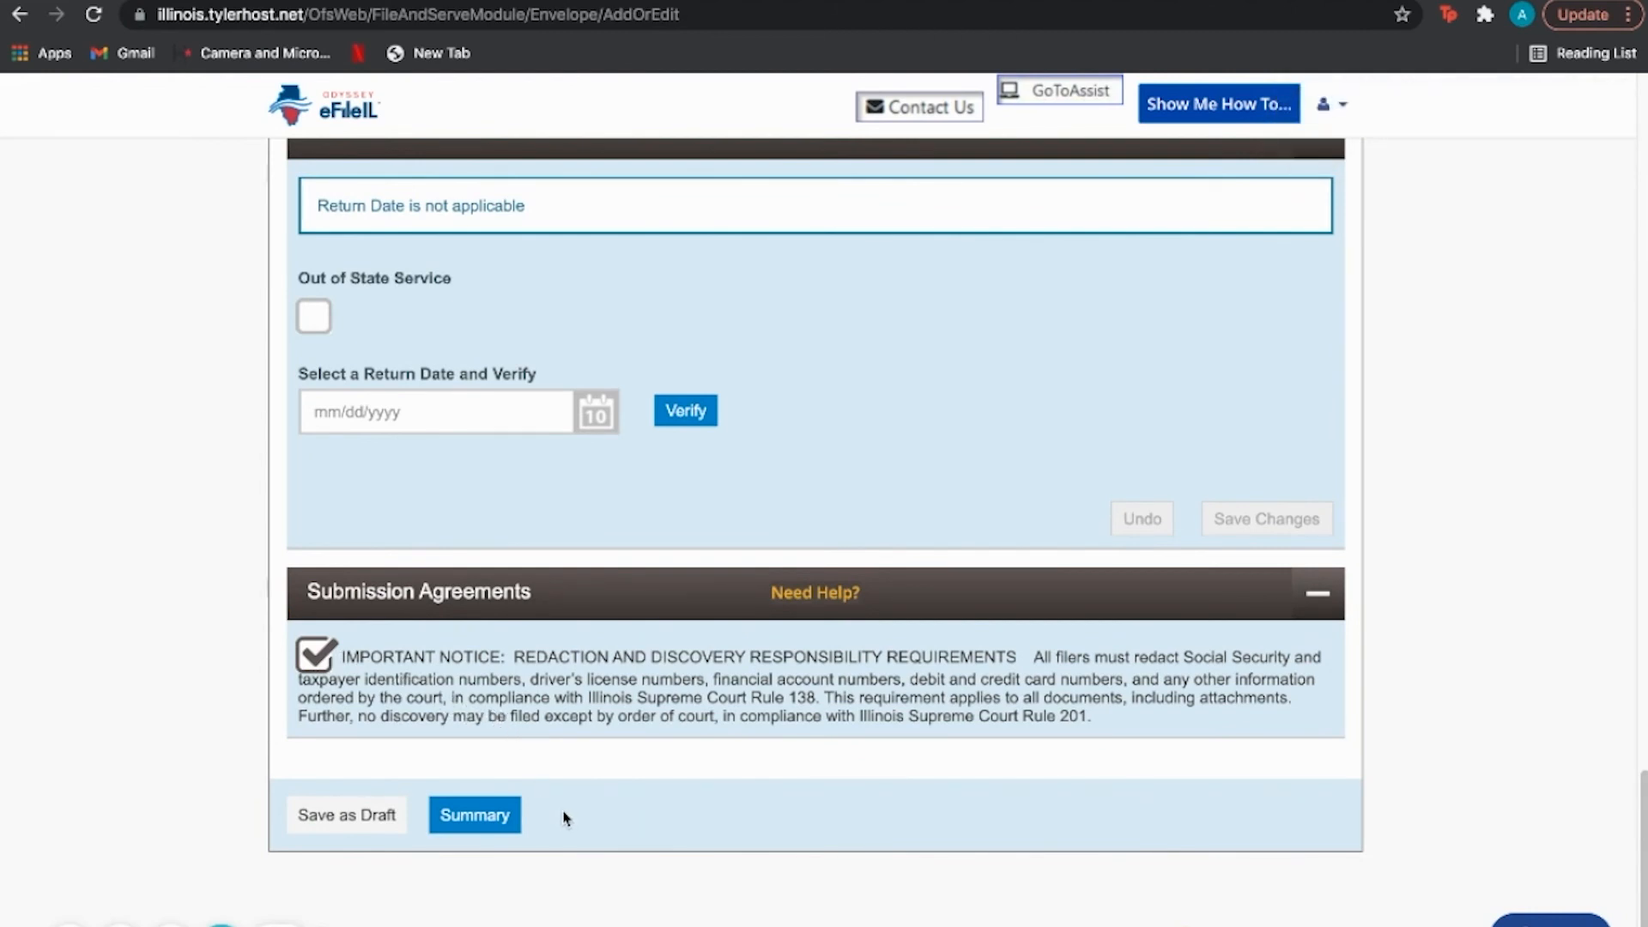
Open the Summary page and scroll through the draft's parties, three filings and fees
left_click(492, 825)
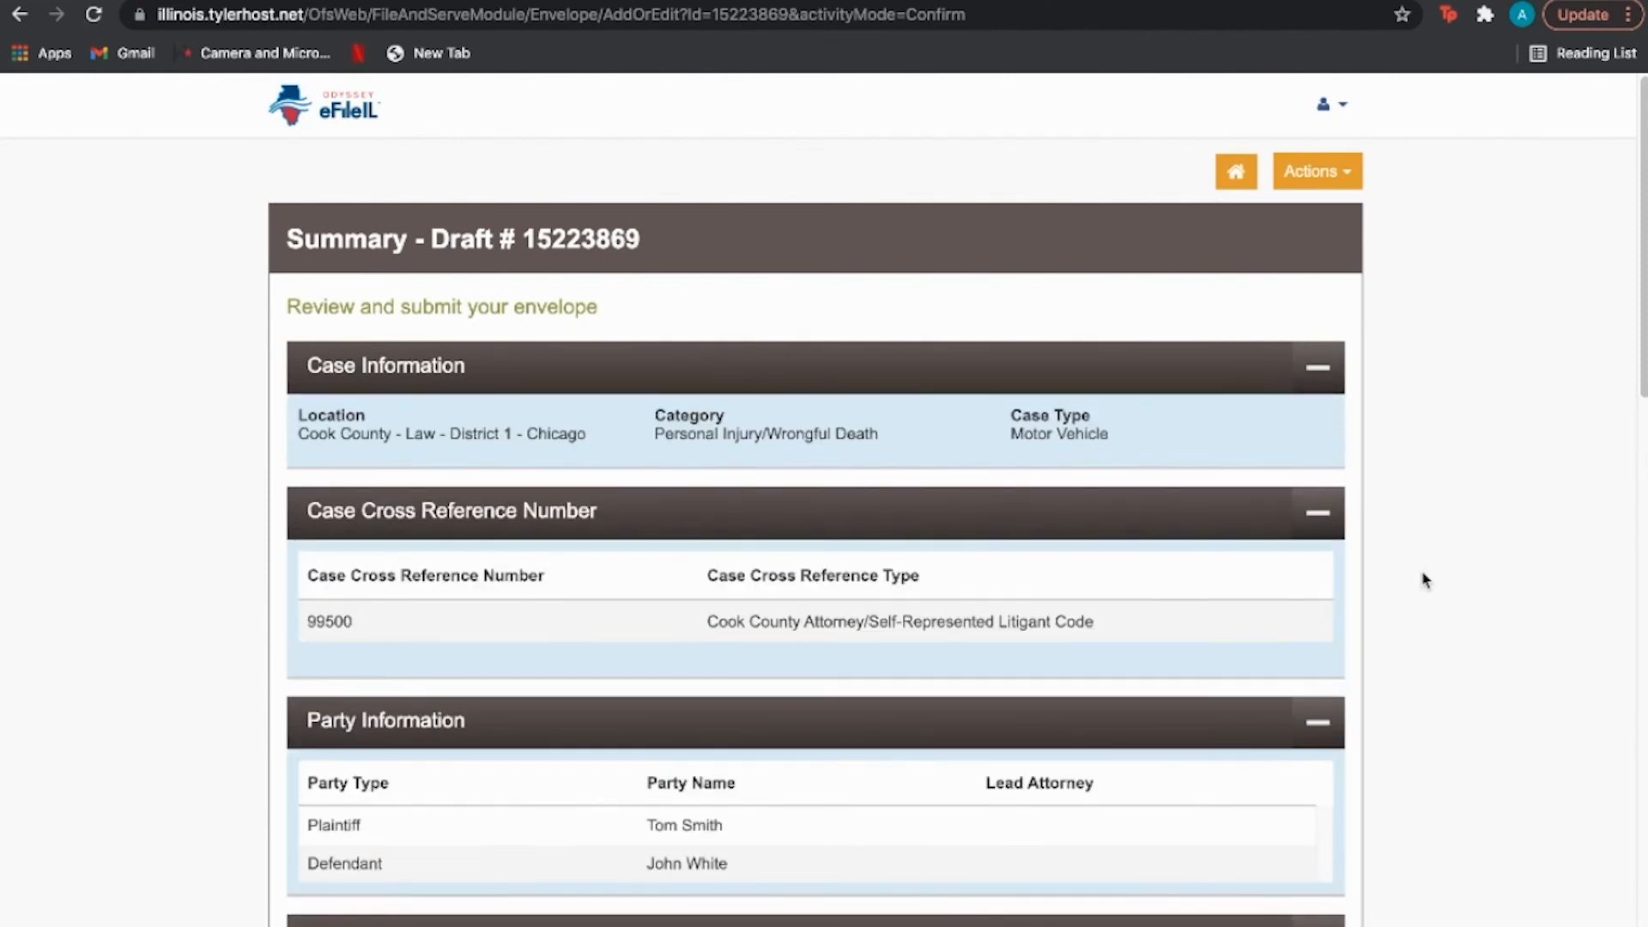
scroll(1418, 582, "down", 2)
scroll(1421, 579, "down", 8)
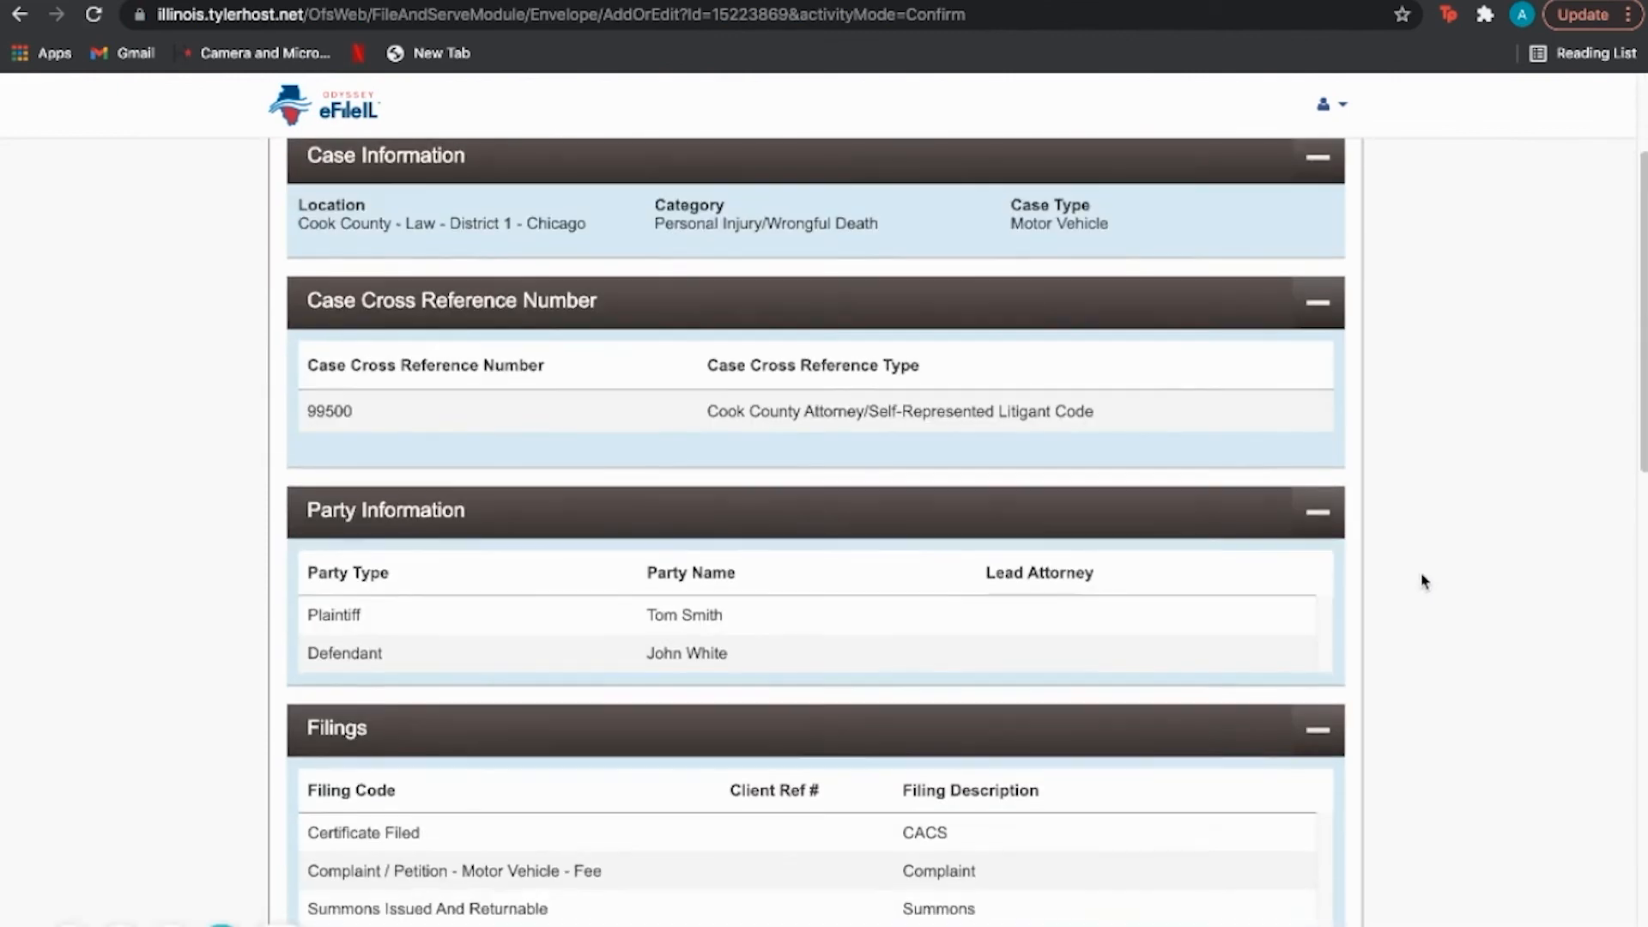
scroll(1422, 593, "down", 10)
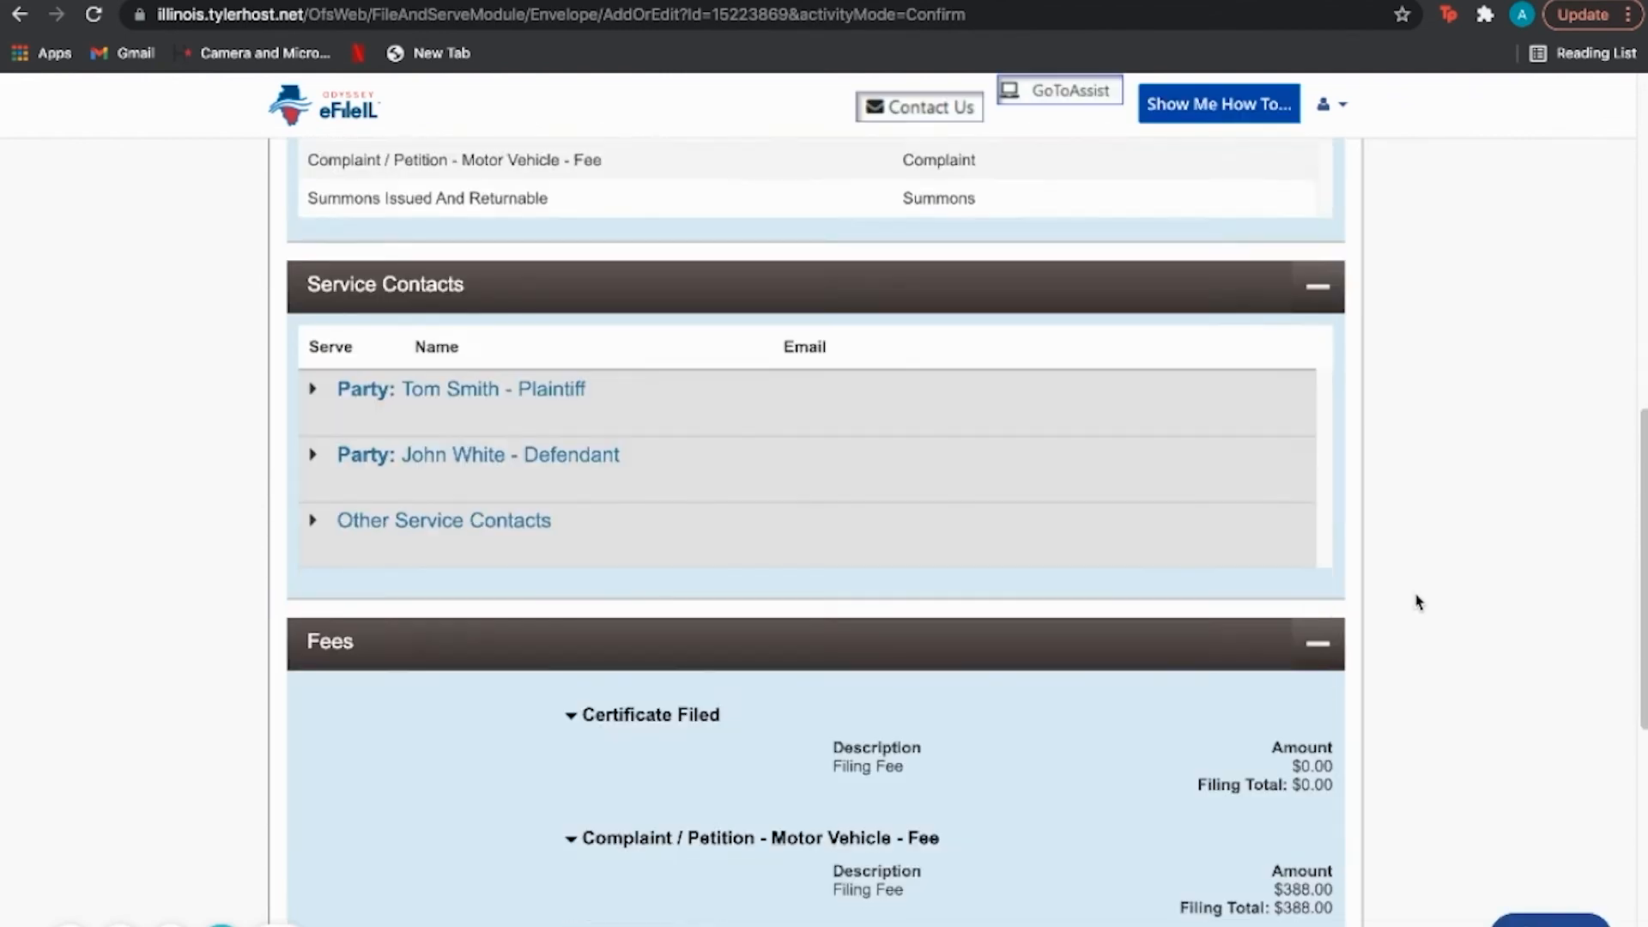